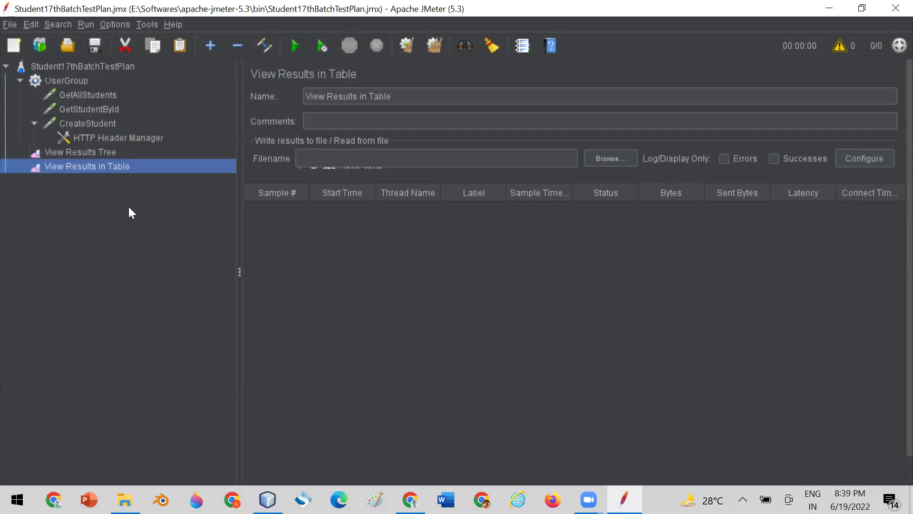
# Step: Run the test plan with the View Results in Table listener open, after checking the View Results Tree listener
pyautogui.click(99, 152)
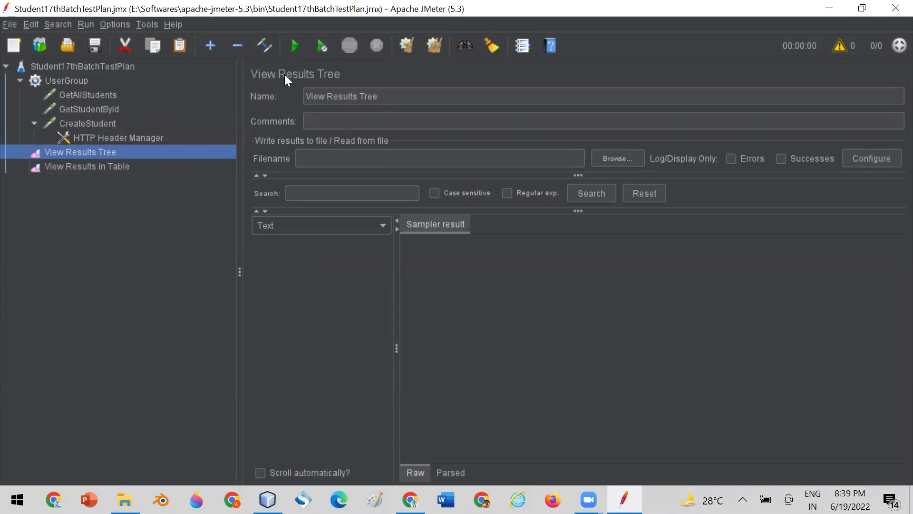
pyautogui.click(119, 168)
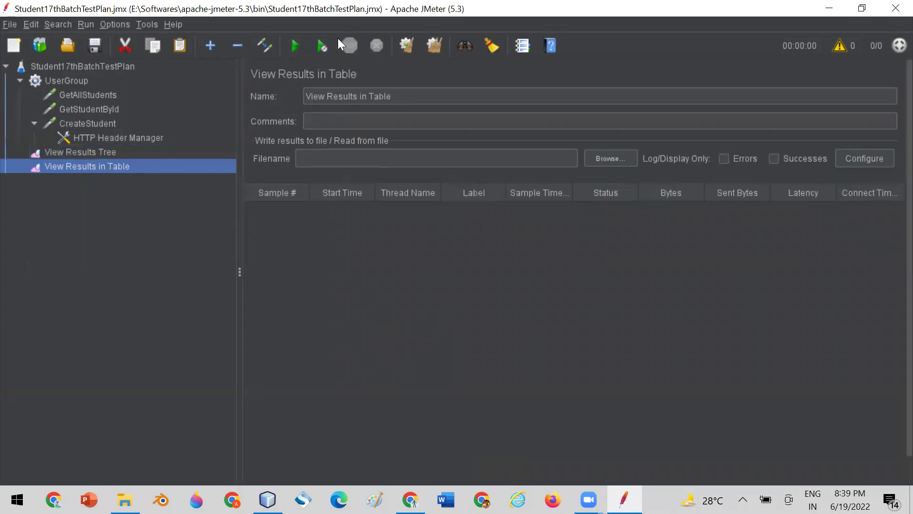
pyautogui.click(295, 43)
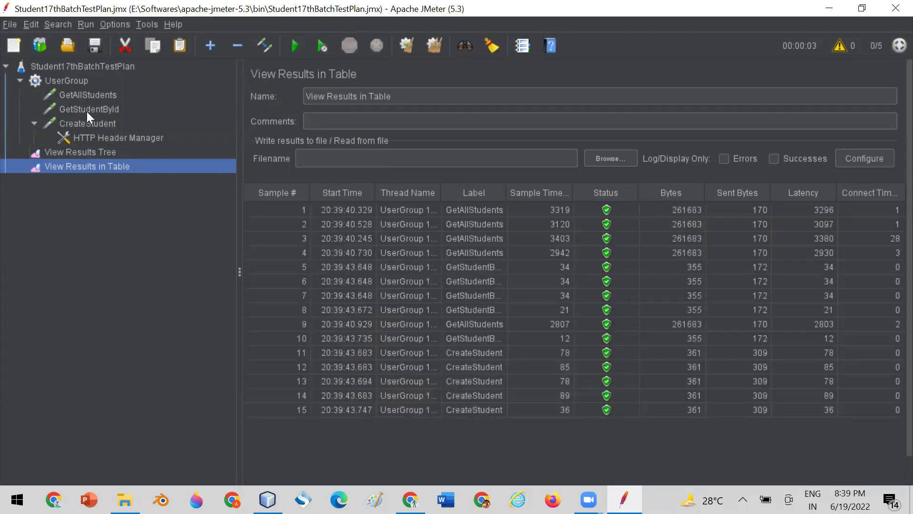
# Step: Review the number of threads in UserGroup and the hardcoded student id in the GetStudentById request path
pyautogui.click(72, 81)
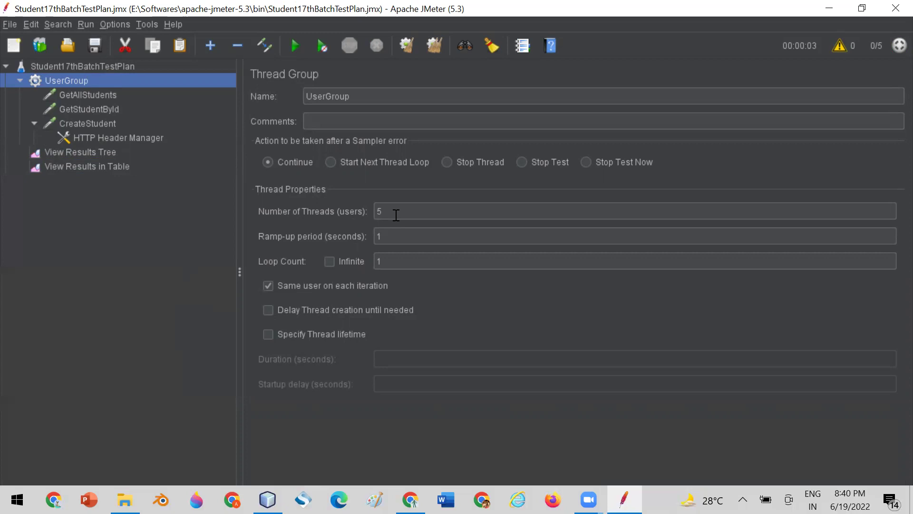
pyautogui.moveTo(398, 212); pyautogui.dragTo(355, 210)
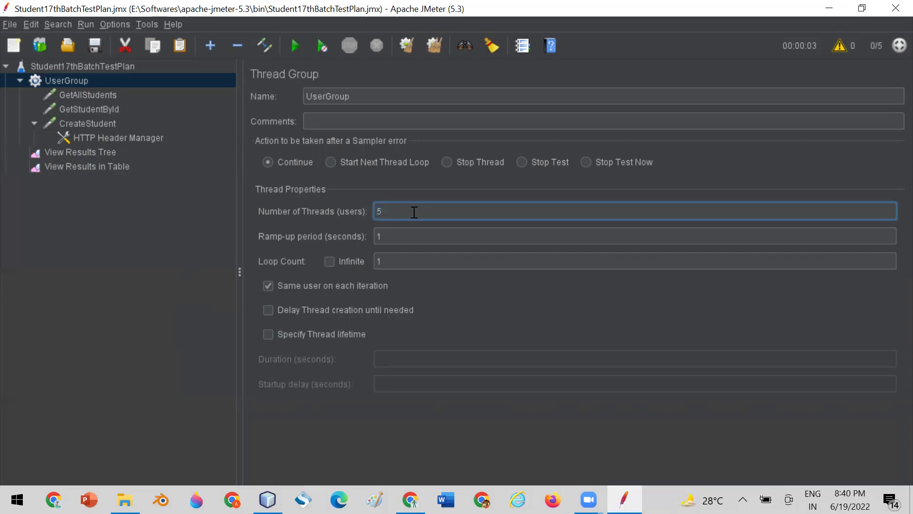
pyautogui.click(399, 212)
pyautogui.click(83, 111)
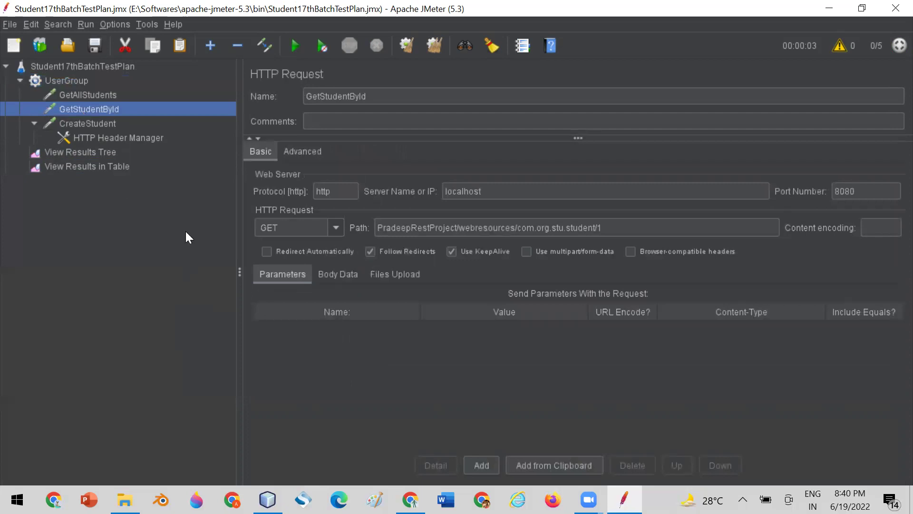
pyautogui.doubleClick(600, 228)
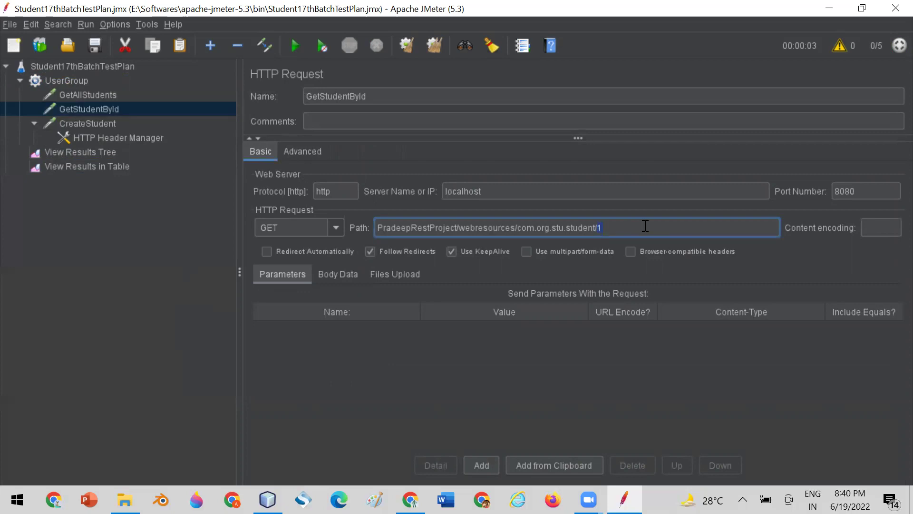
pyautogui.moveTo(606, 226); pyautogui.dragTo(598, 227)
pyautogui.doubleClick(601, 228)
# Step: In File Explorer, go to the PradeepData folder on drive D, view APIDats.csv in Excel and close it
pyautogui.click(125, 499)
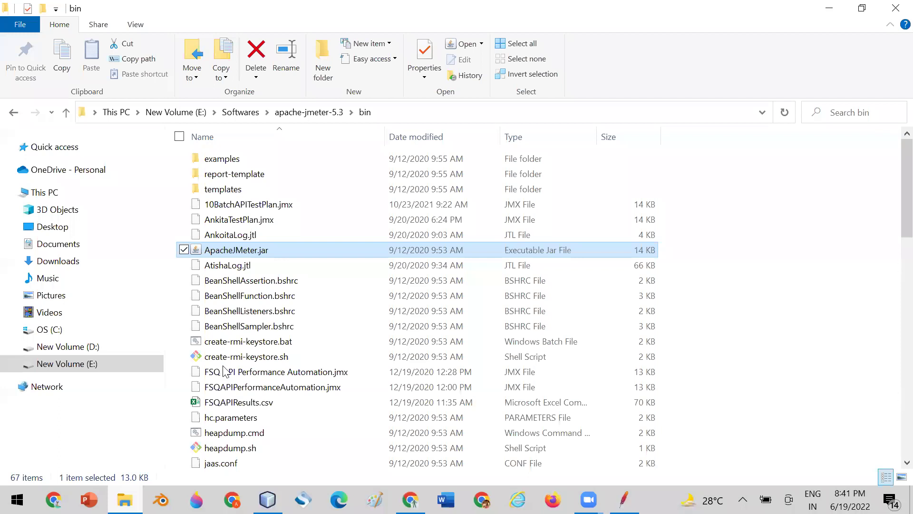
pyautogui.click(82, 350)
pyautogui.click(236, 280)
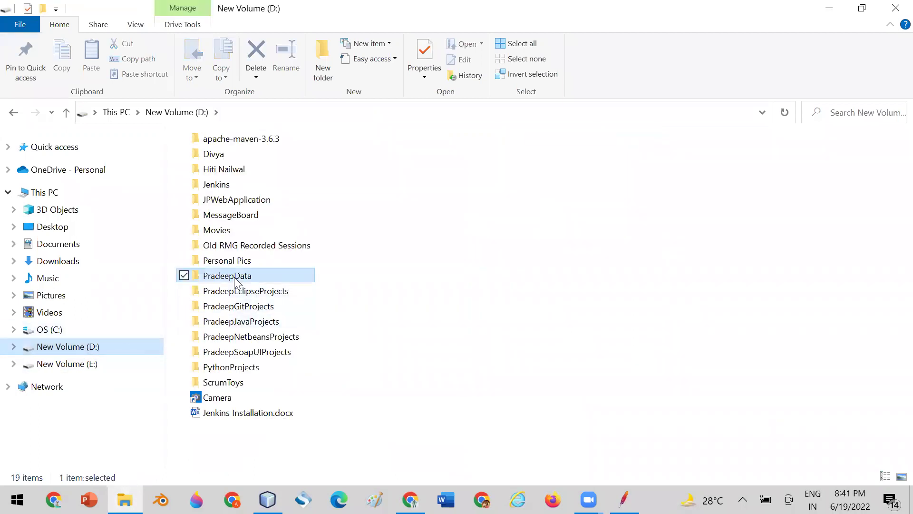
pyautogui.doubleClick(236, 280)
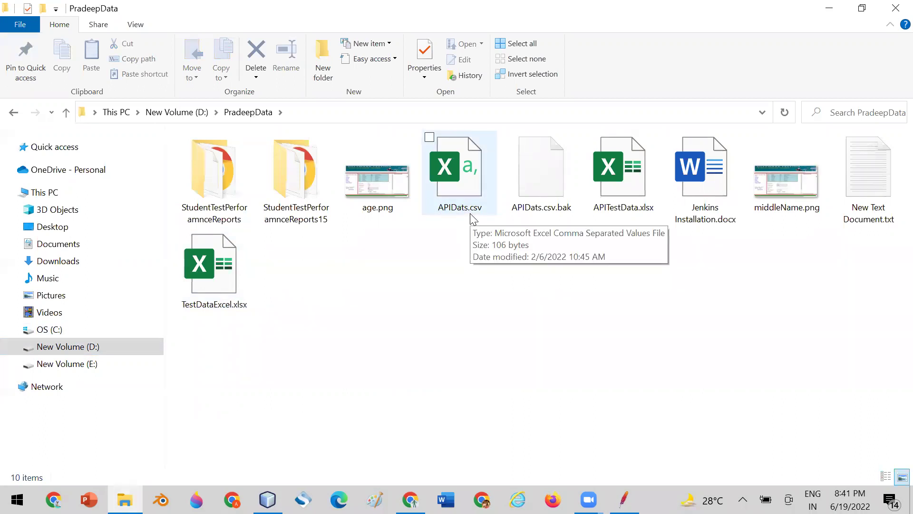
pyautogui.doubleClick(471, 172)
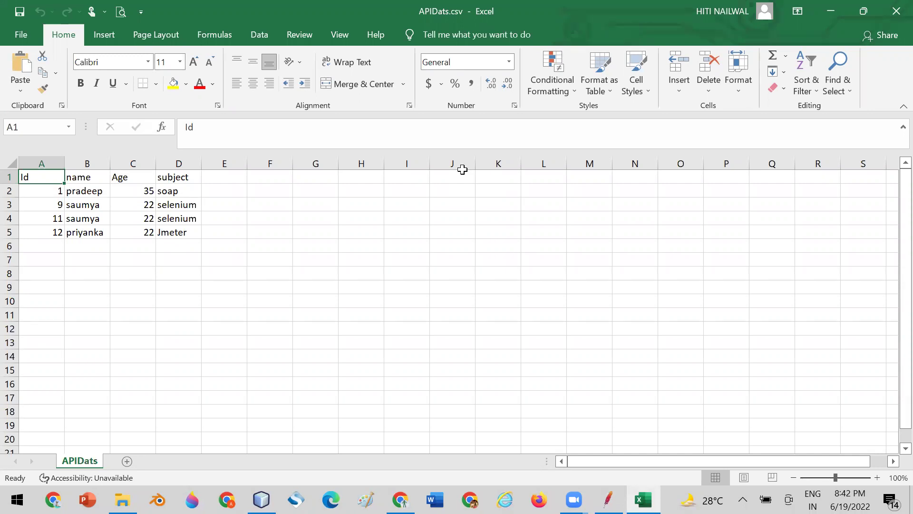
pyautogui.click(894, 14)
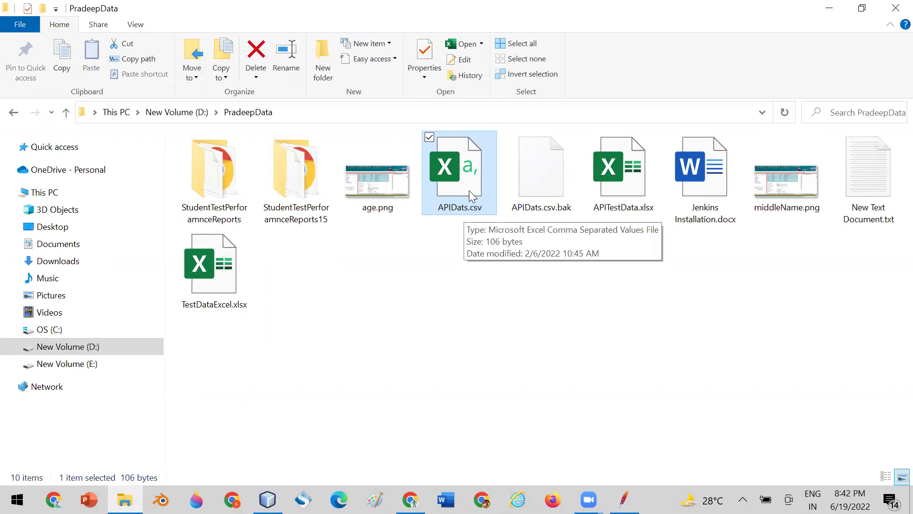
# Step: Open APIDats.csv in EditPlus, examine the comma-separated values of the first two data records, and close the editor
pyautogui.doubleClick(448, 177)
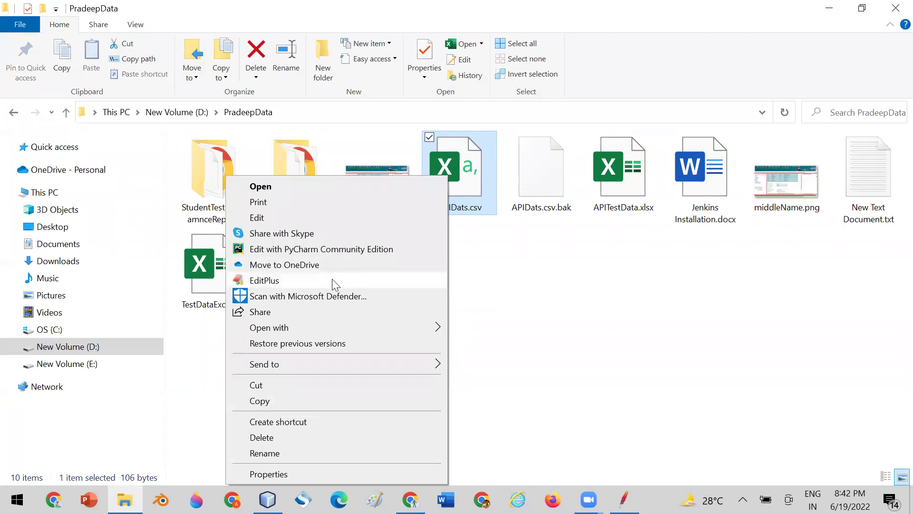
pyautogui.click(332, 279)
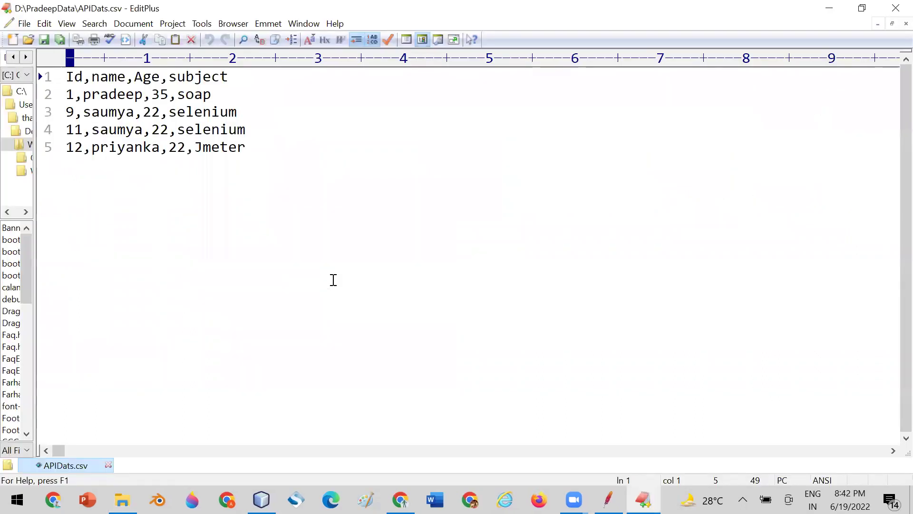
pyautogui.click(75, 97)
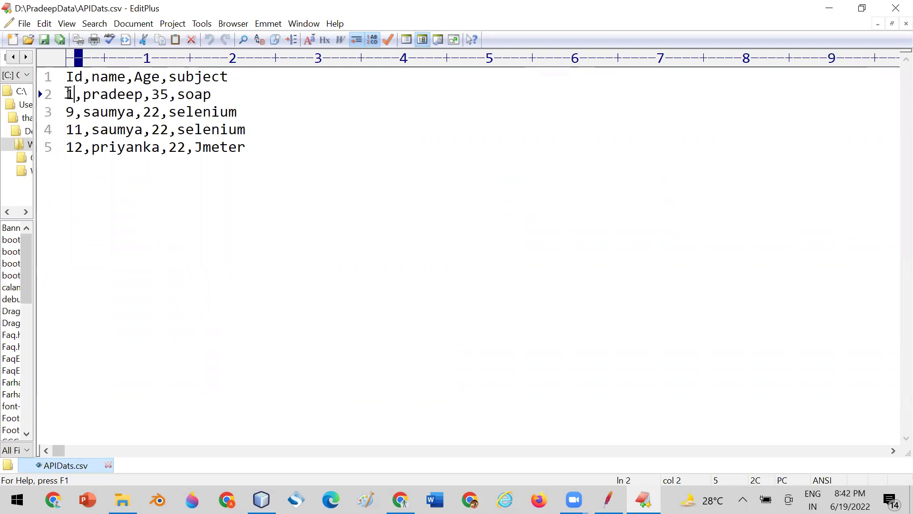
pyautogui.moveTo(69, 94); pyautogui.dragTo(212, 93)
pyautogui.click(153, 94)
pyautogui.doubleClick(157, 94)
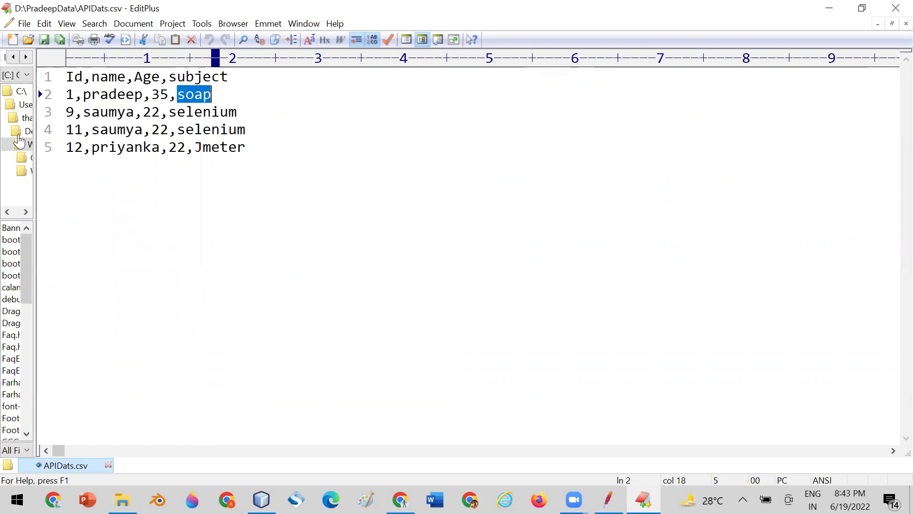
pyautogui.moveTo(66, 112); pyautogui.dragTo(238, 112)
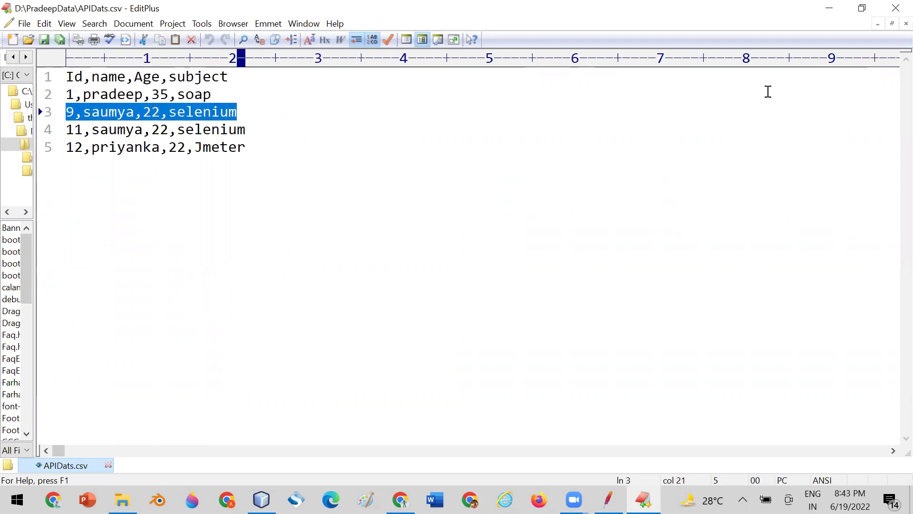
pyautogui.click(896, 8)
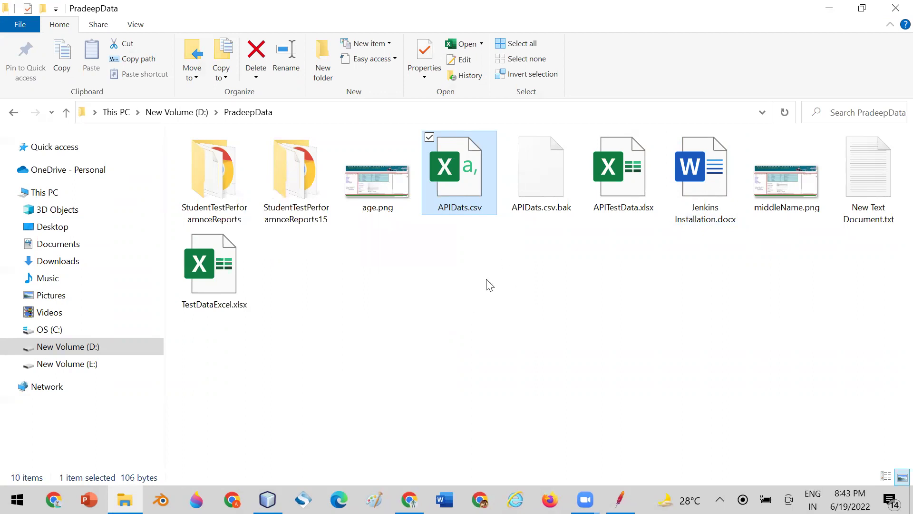
# Step: Open APIDats.csv in Excel for reference and switch back to the test plan in JMeter
pyautogui.doubleClick(458, 172)
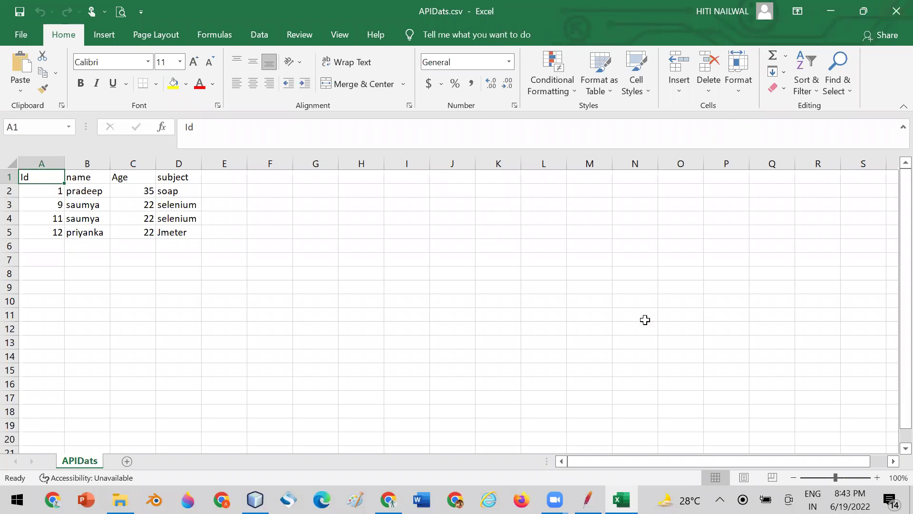
pyautogui.moveTo(587, 500)
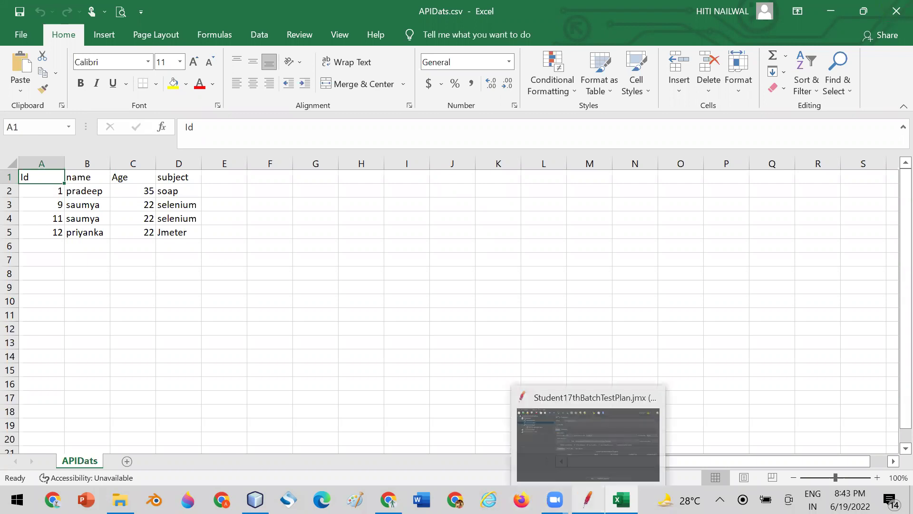
pyautogui.click(588, 428)
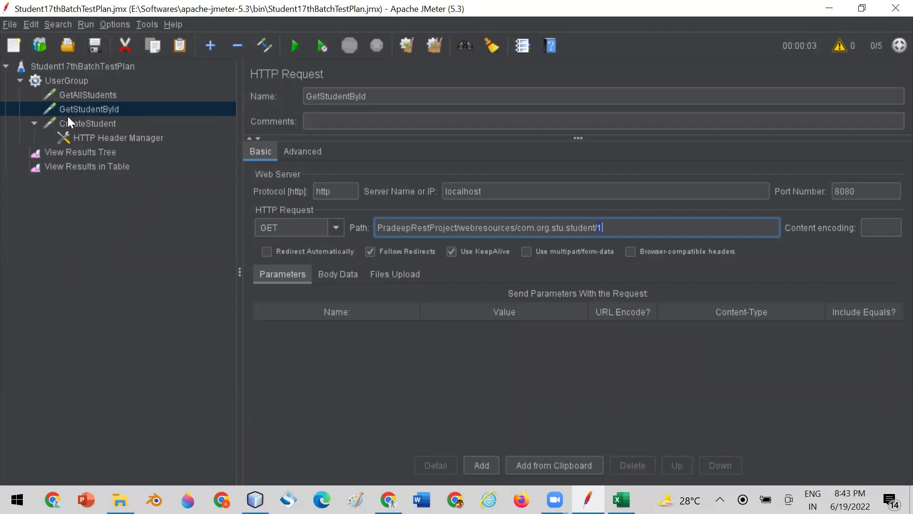
# Step: Disable the GetAllStudents and CreateStudent requests, leaving GetStudentById enabled and selected
pyautogui.click(71, 96)
pyautogui.rightClick(71, 96)
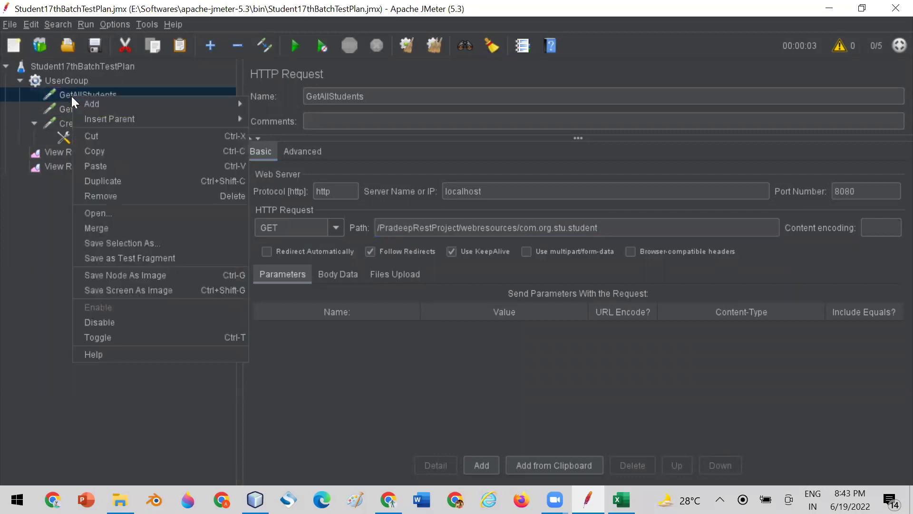
pyautogui.click(126, 316)
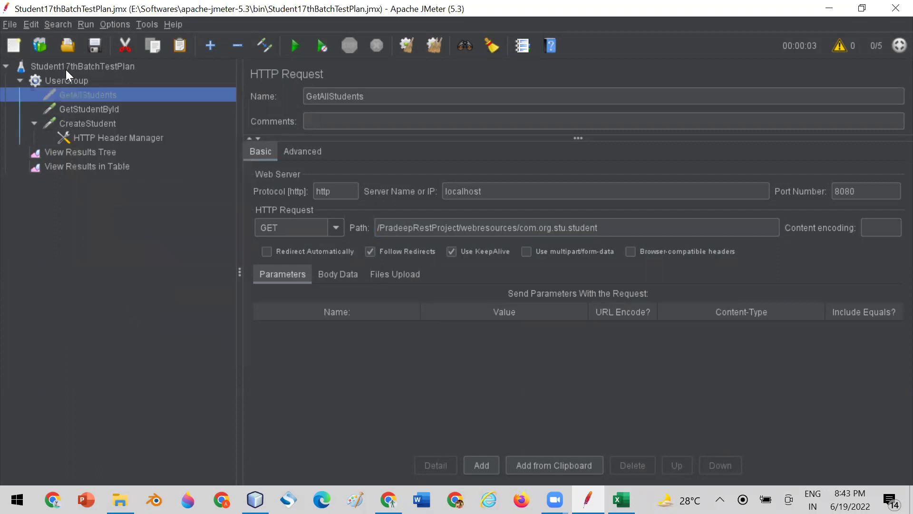
pyautogui.click(73, 125)
pyautogui.rightClick(73, 124)
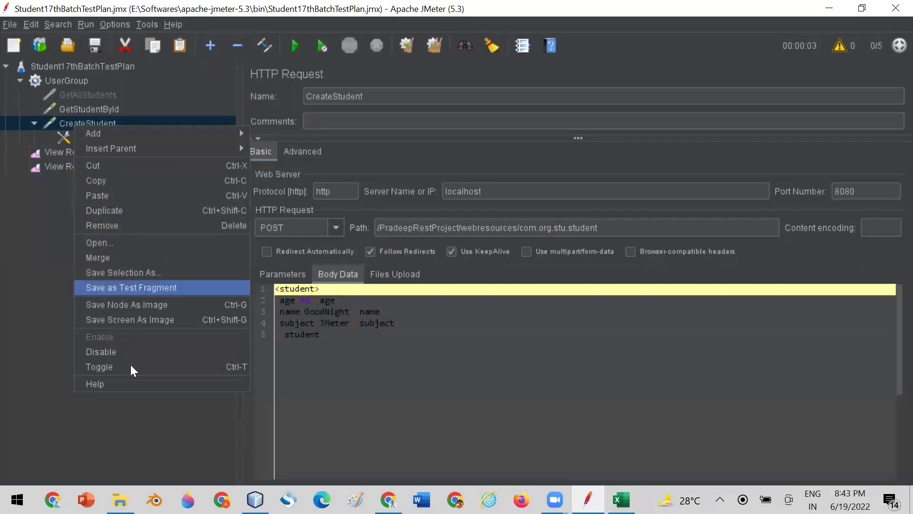
pyautogui.click(126, 348)
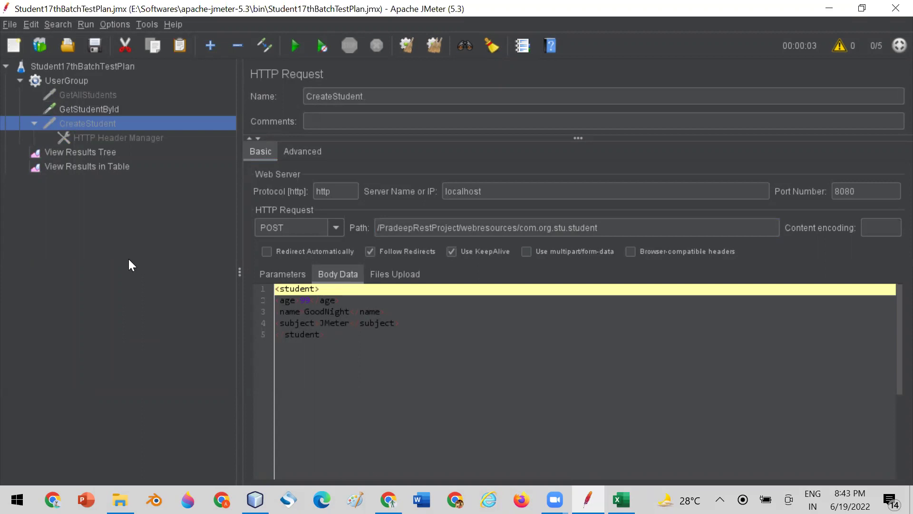
pyautogui.click(90, 111)
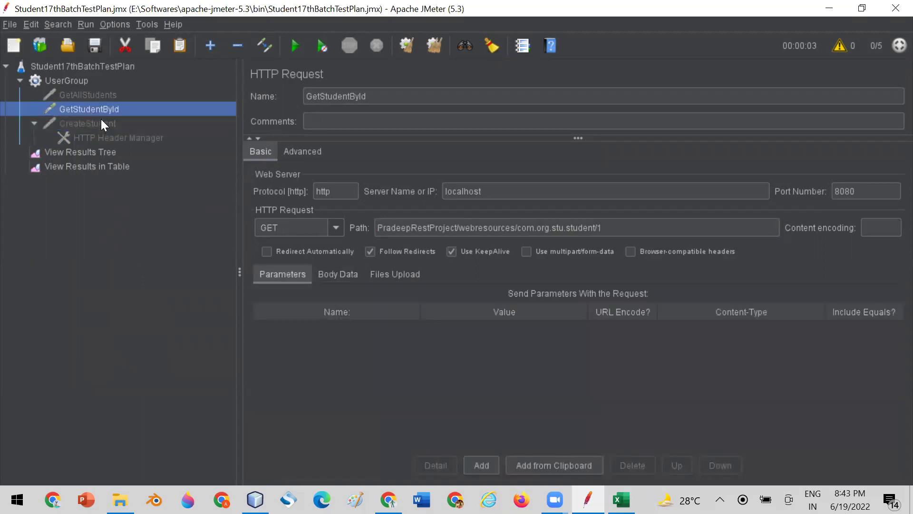
# Step: Add a CSV Data Set Config element to the UserGroup thread group
pyautogui.click(77, 79)
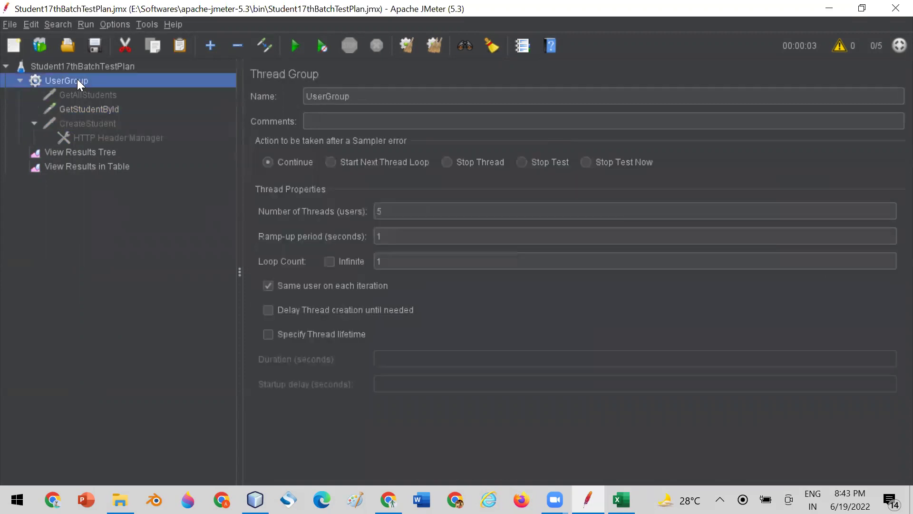
pyautogui.rightClick(77, 79)
pyautogui.moveTo(240, 89)
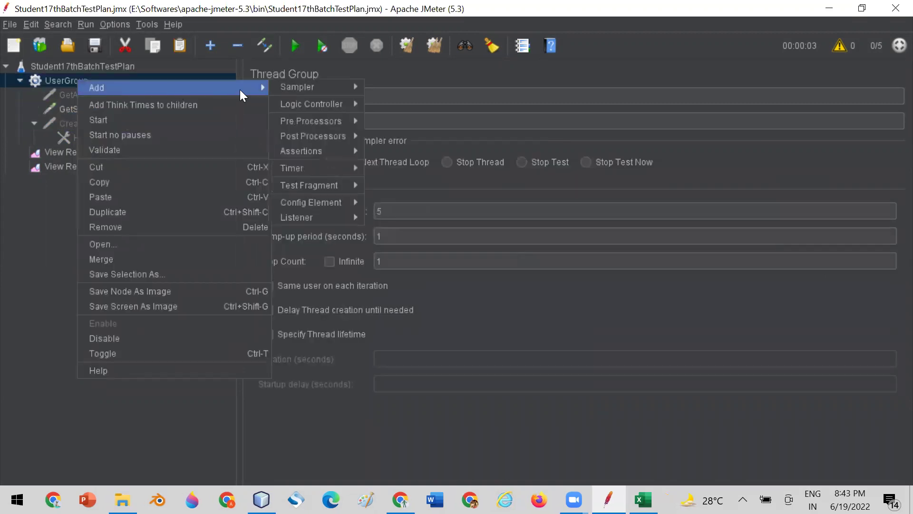
pyautogui.moveTo(279, 85)
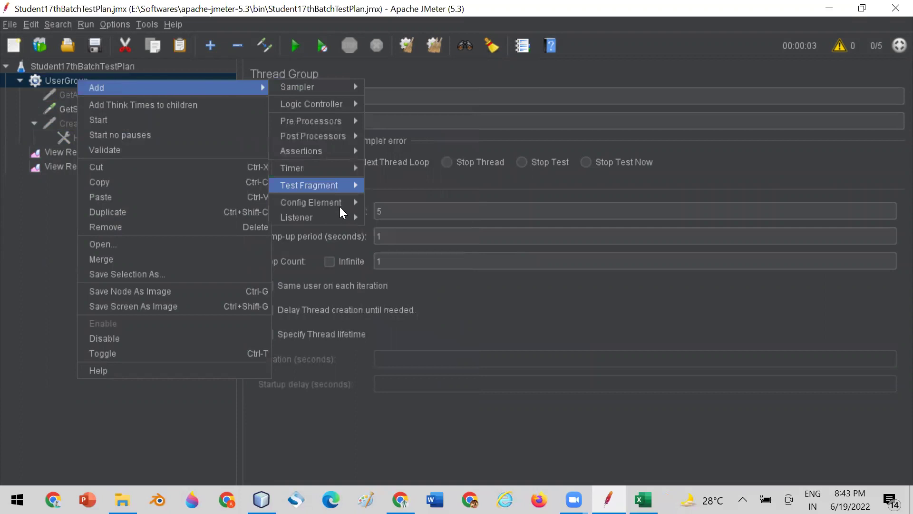
pyautogui.moveTo(339, 202)
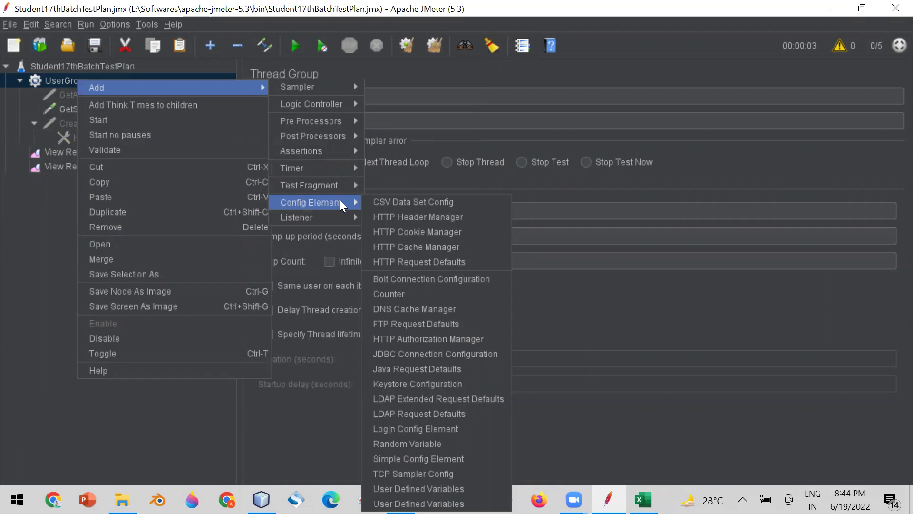
pyautogui.click(390, 201)
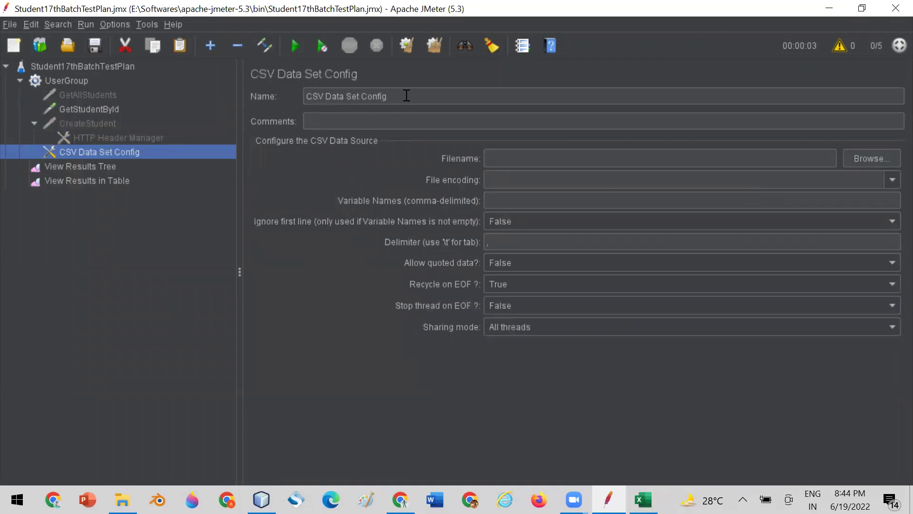
# Step: Rename the CSV Data Set Config element as Test Data and save the test plan
pyautogui.moveTo(407, 95); pyautogui.dragTo(303, 96)
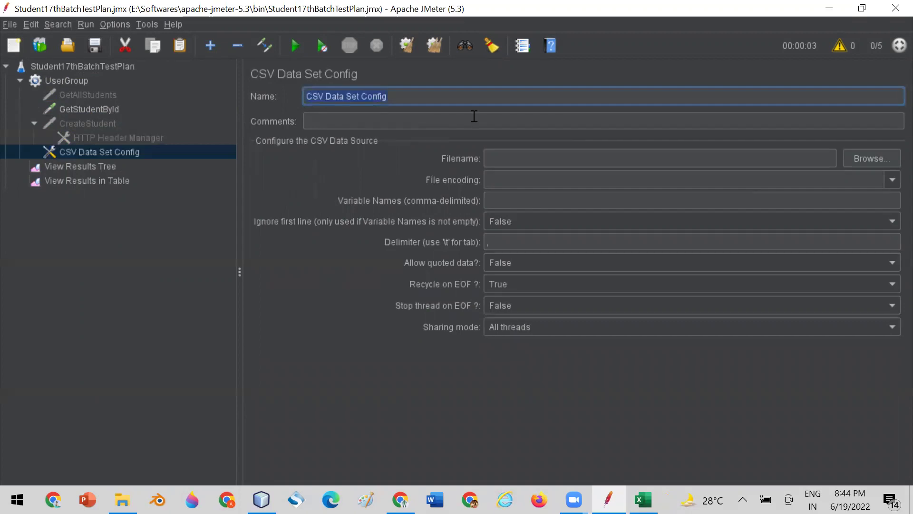
pyautogui.write('Test Data')
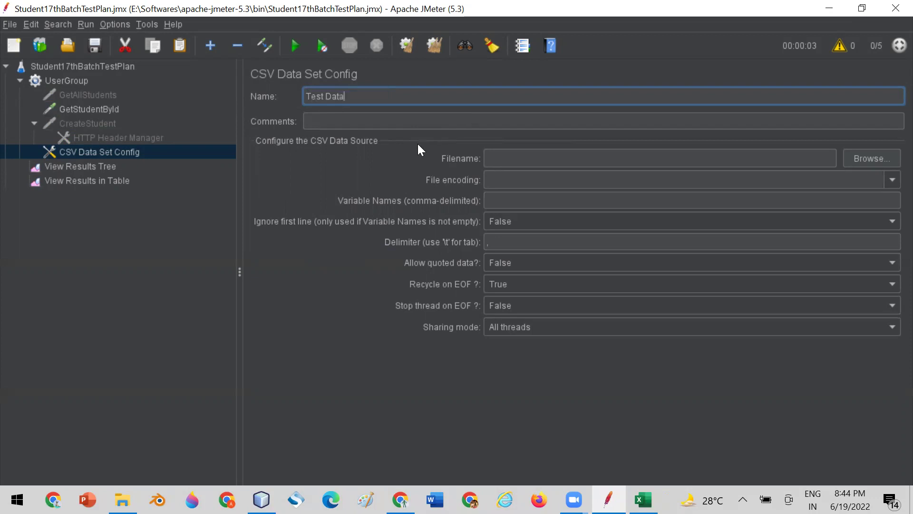
pyautogui.click(88, 44)
# Step: Set the Test Data element's source file to D:/PradeepData/APIDats.csv
pyautogui.click(856, 159)
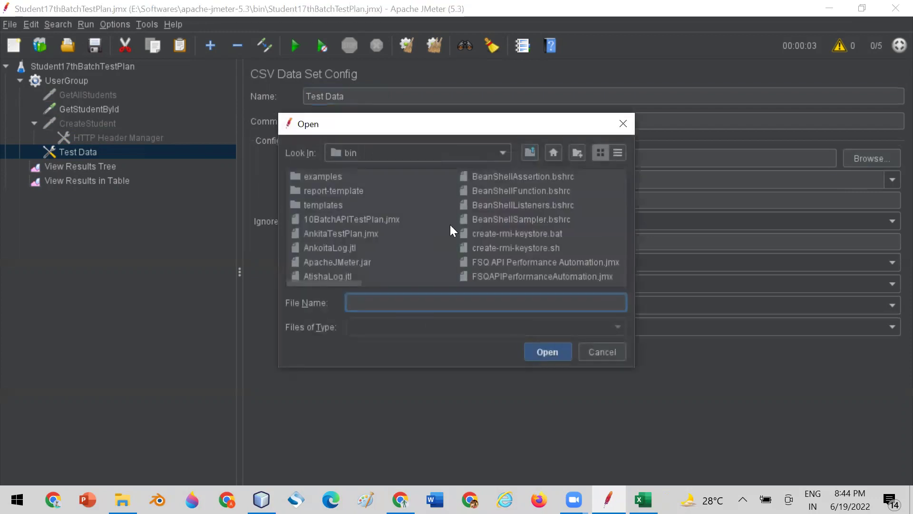
pyautogui.click(503, 153)
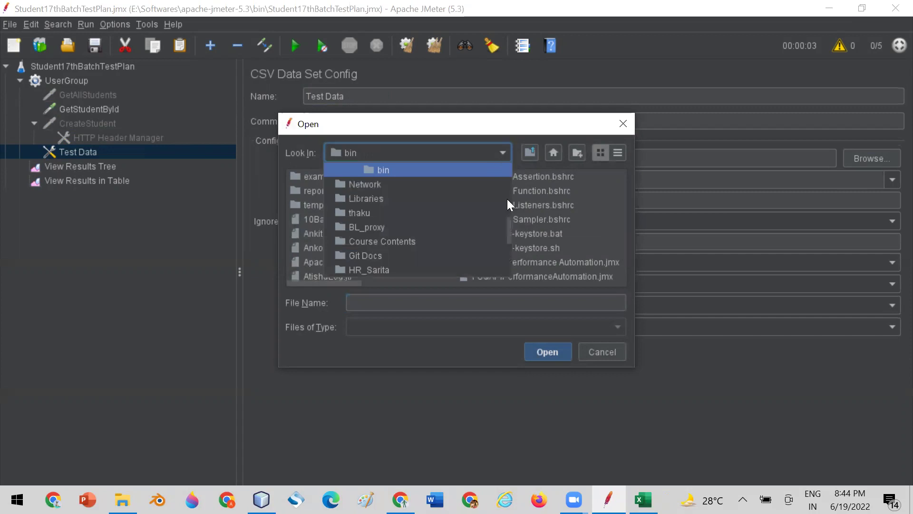
pyautogui.moveTo(508, 235); pyautogui.dragTo(508, 217)
pyautogui.click(393, 186)
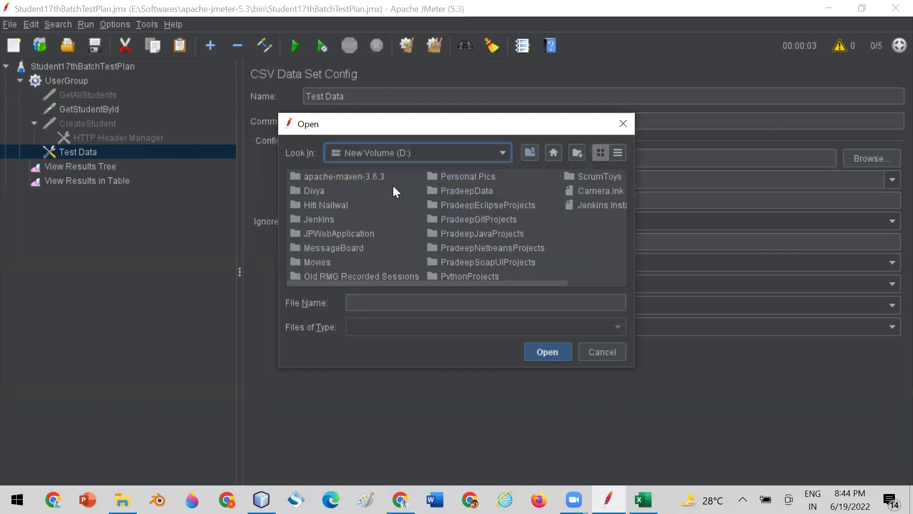
pyautogui.doubleClick(464, 187)
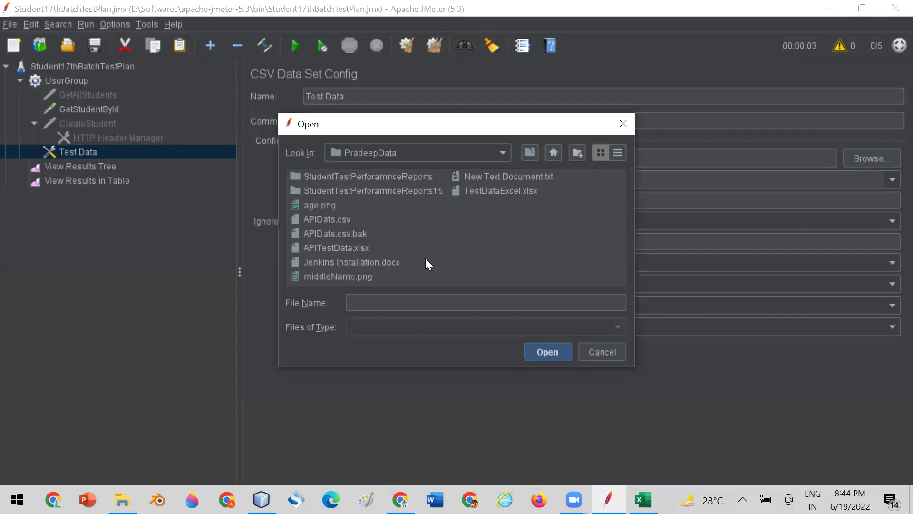
pyautogui.click(316, 219)
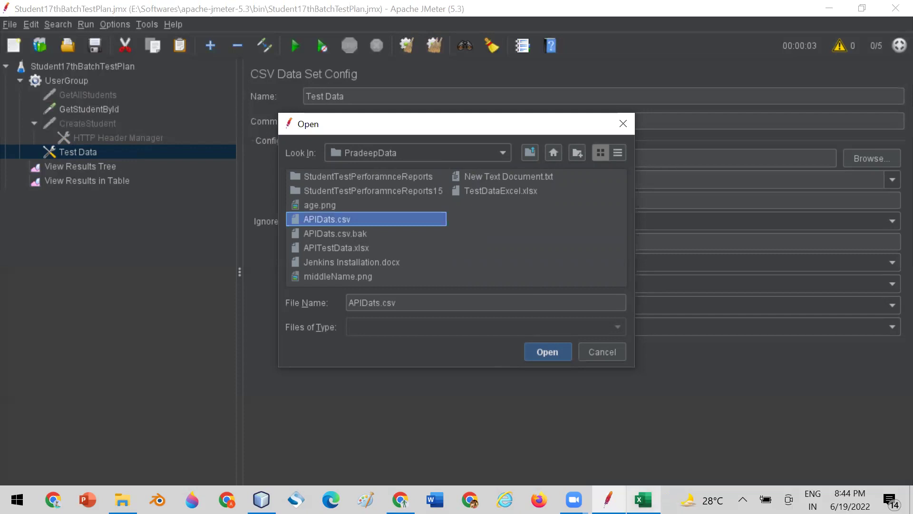
pyautogui.moveTo(643, 499)
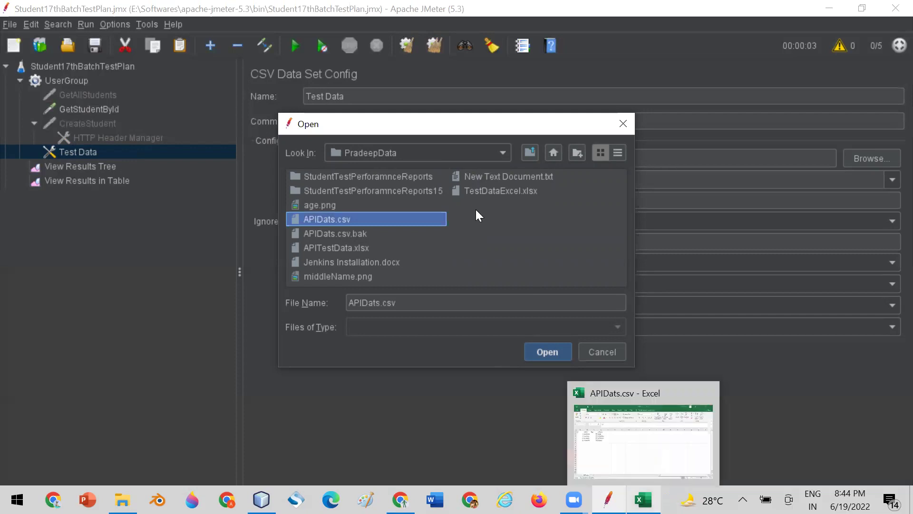
pyautogui.click(547, 352)
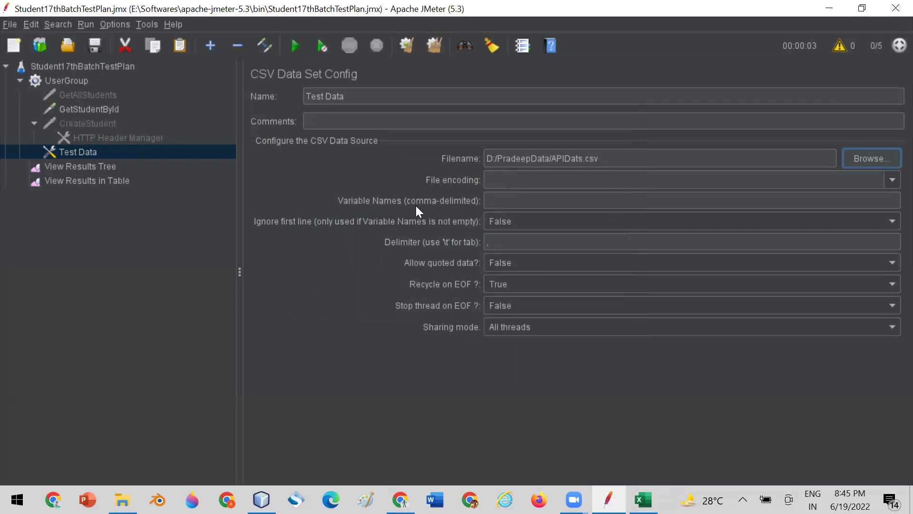
# Step: Check the header row of APIDats.csv in Excel and set Test Data's variable names in JMeter to id,name,age,subject
pyautogui.moveTo(410, 206)
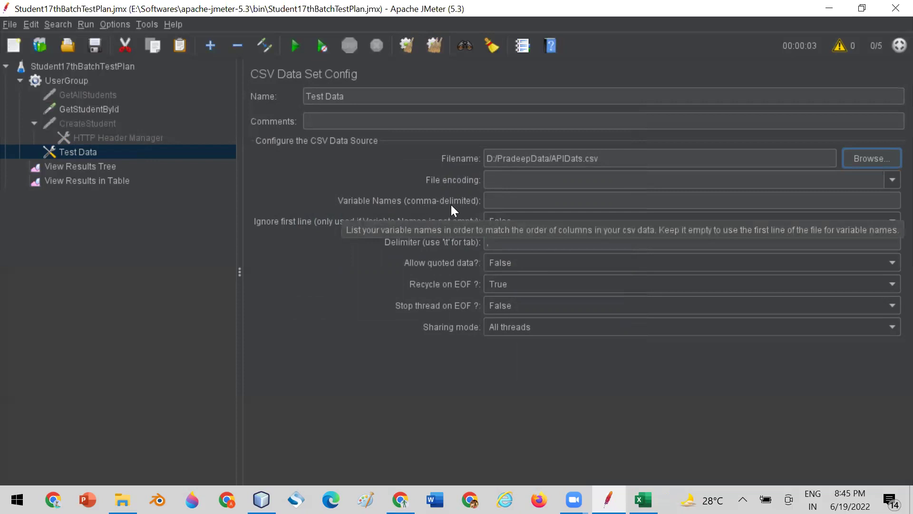
pyautogui.click(509, 202)
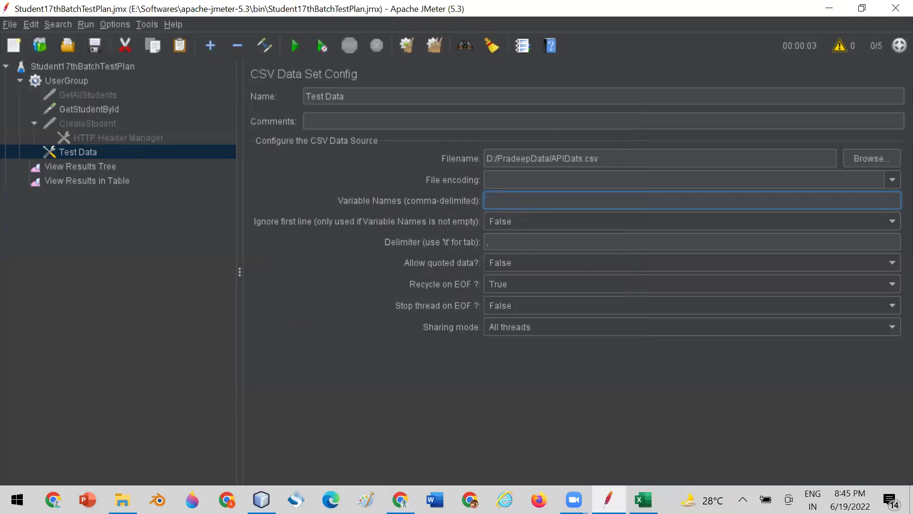
pyautogui.click(643, 499)
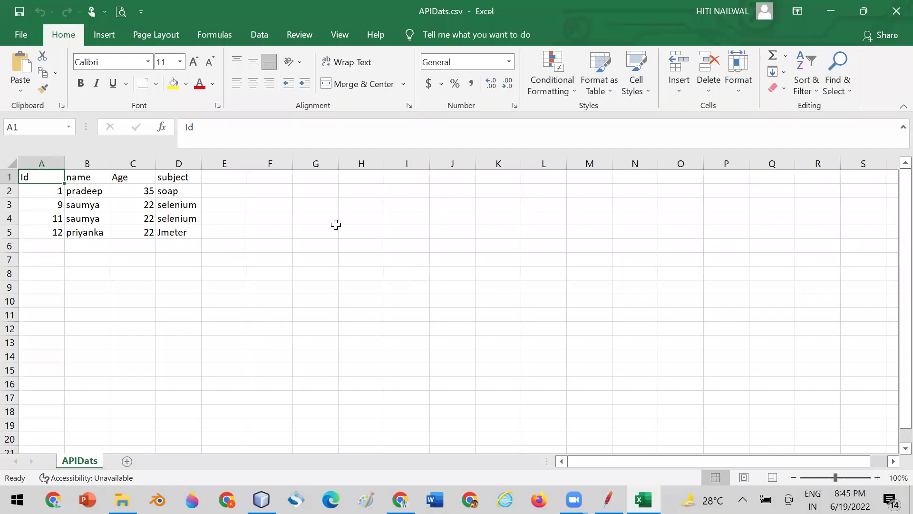
pyautogui.click(305, 202)
pyautogui.click(25, 175)
pyautogui.moveTo(72, 179); pyautogui.dragTo(190, 179)
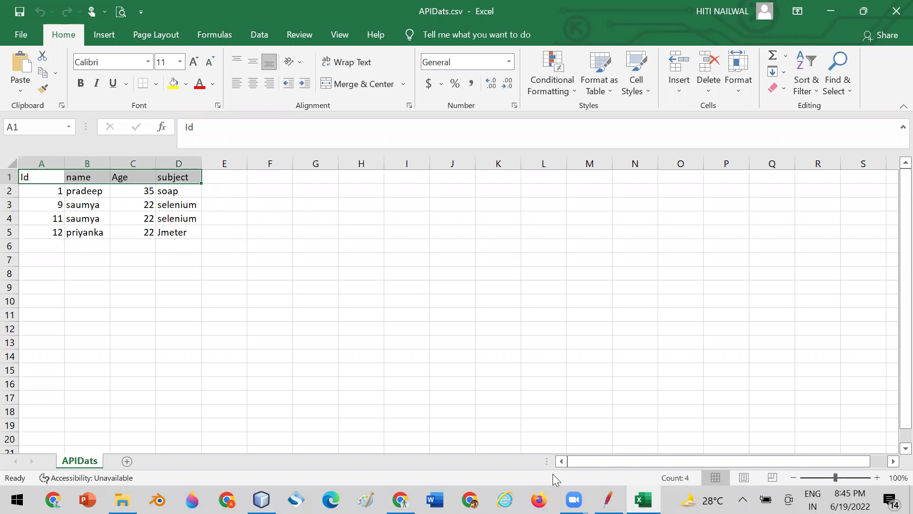
pyautogui.click(607, 499)
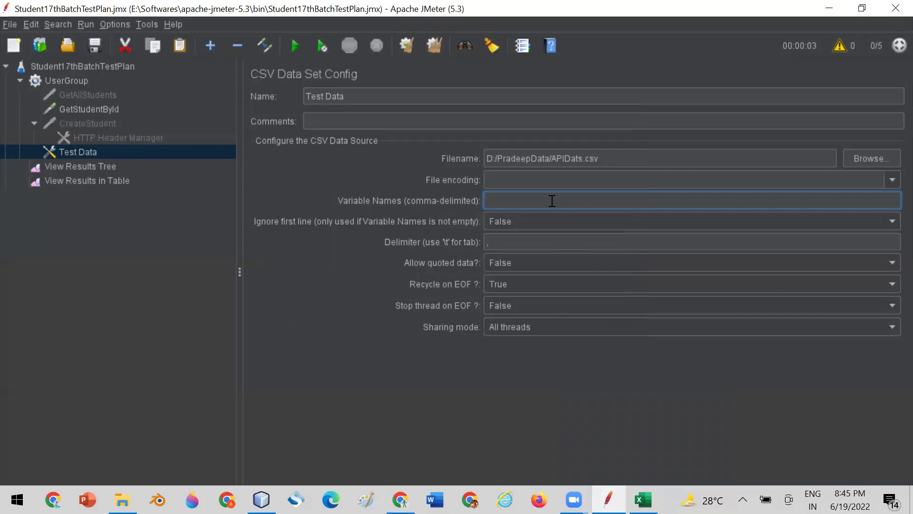
pyautogui.write('id,name,age,subject')
# Step: Switch to Excel to compare the column headers in APIDats.csv with the variable names, and return to JMeter
pyautogui.click(643, 499)
pyautogui.click(147, 276)
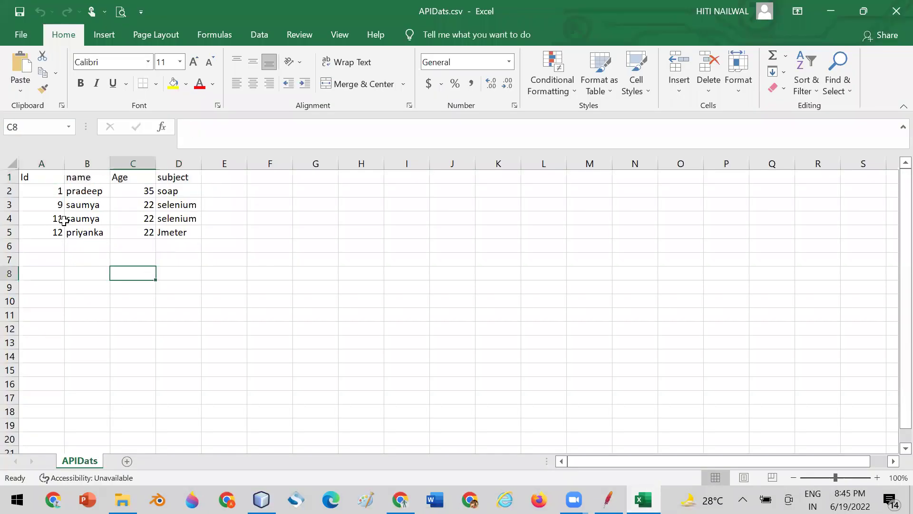
pyautogui.click(37, 177)
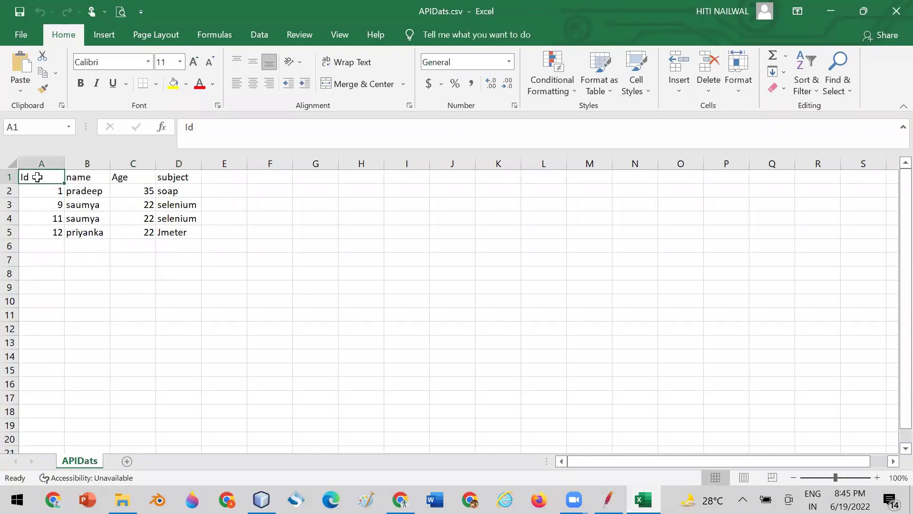
pyautogui.click(80, 188)
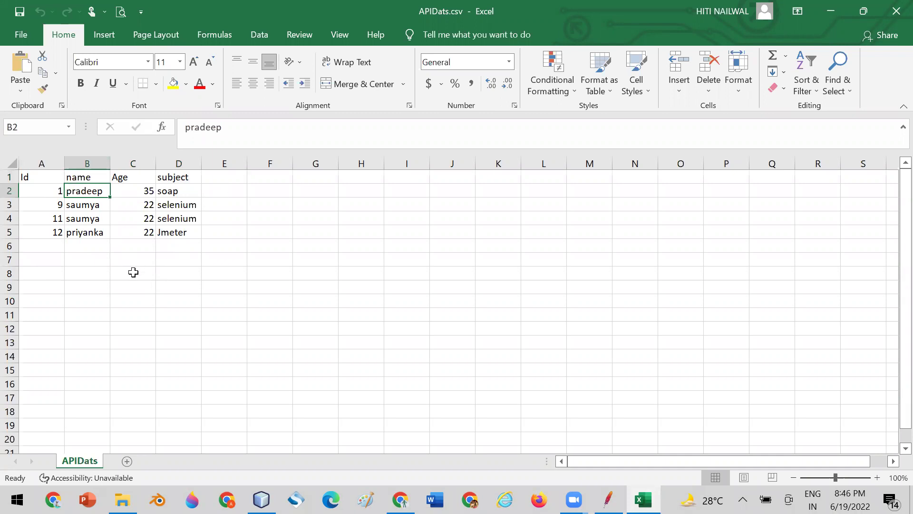
pyautogui.click(50, 180)
pyautogui.click(142, 175)
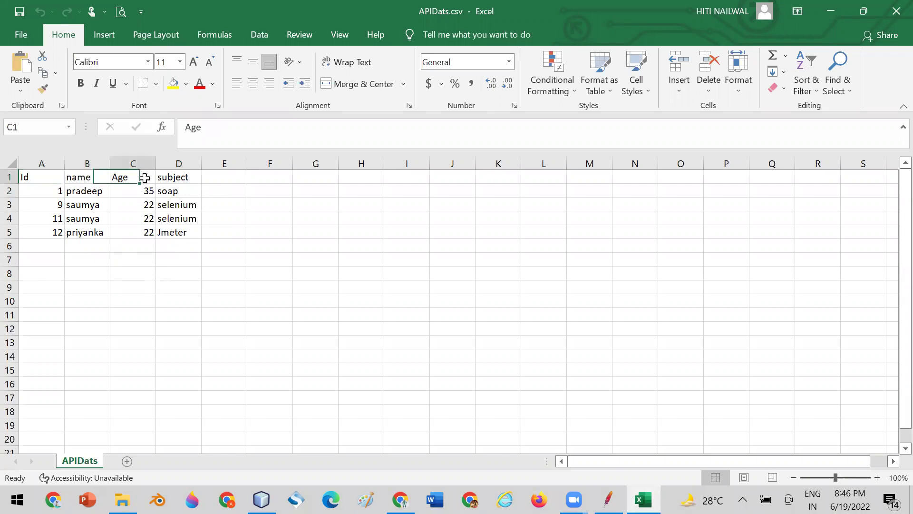
pyautogui.click(173, 175)
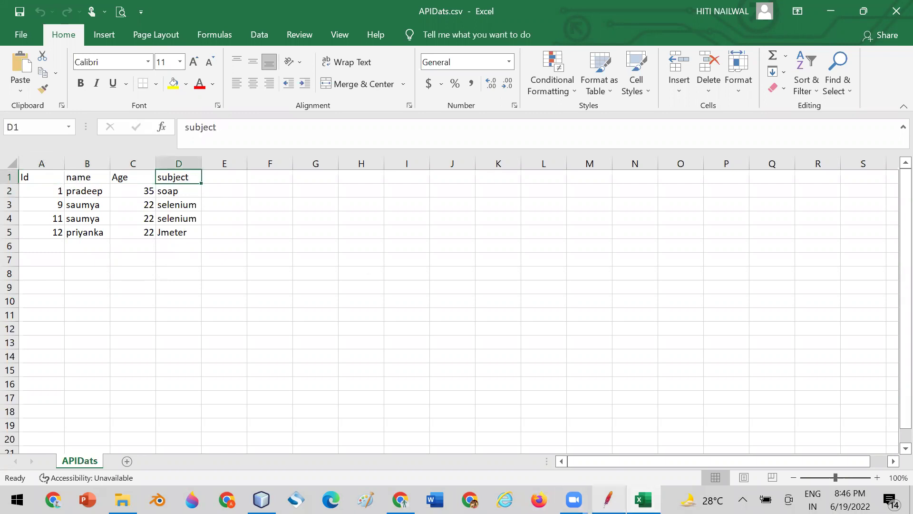
pyautogui.click(607, 499)
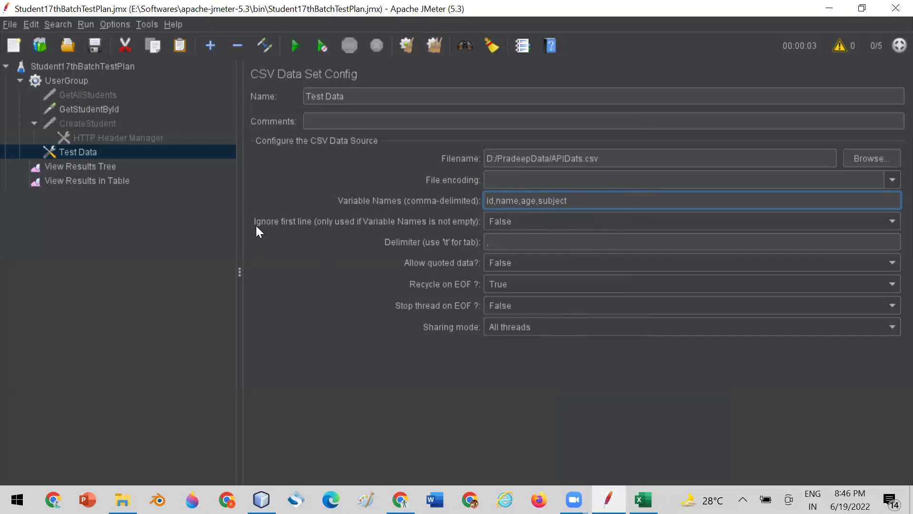
# Step: Review the header row of APIDats.csv in Excel and set Ignore first line to True for Test Data in JMeter
pyautogui.moveTo(304, 225)
pyautogui.click(643, 499)
pyautogui.click(185, 261)
pyautogui.click(9, 176)
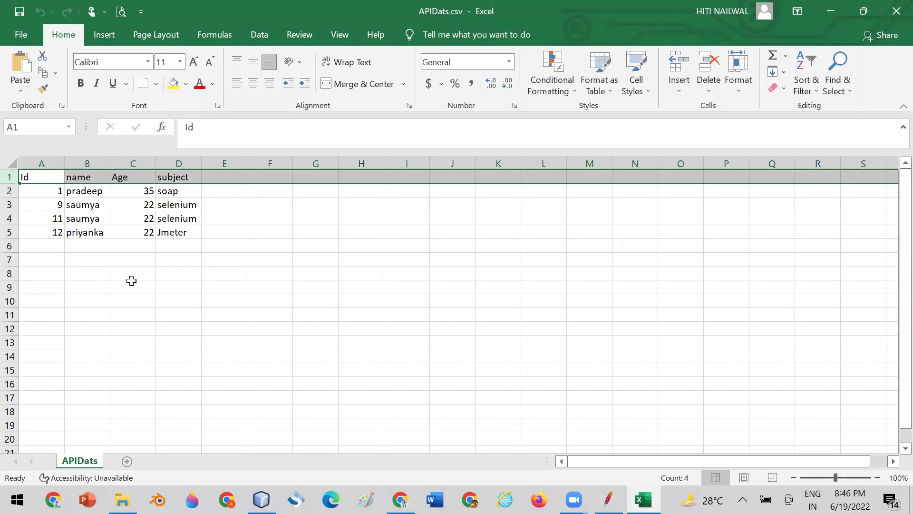
pyautogui.hotkey('alt', 'Tab')
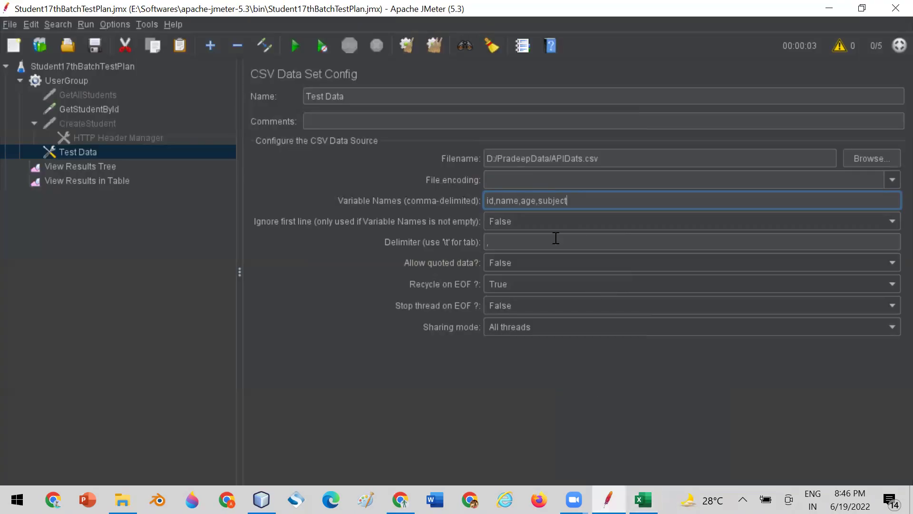
pyautogui.click(508, 221)
pyautogui.click(509, 237)
# Step: Switch to Excel to examine the first data row of APIDats.csv, and return to JMeter
pyautogui.hotkey('alt', 'Tab')
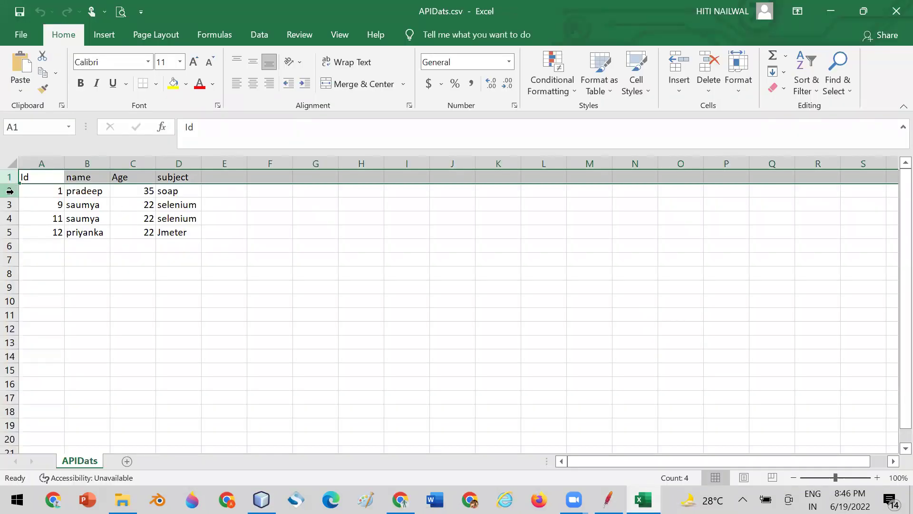
pyautogui.click(9, 191)
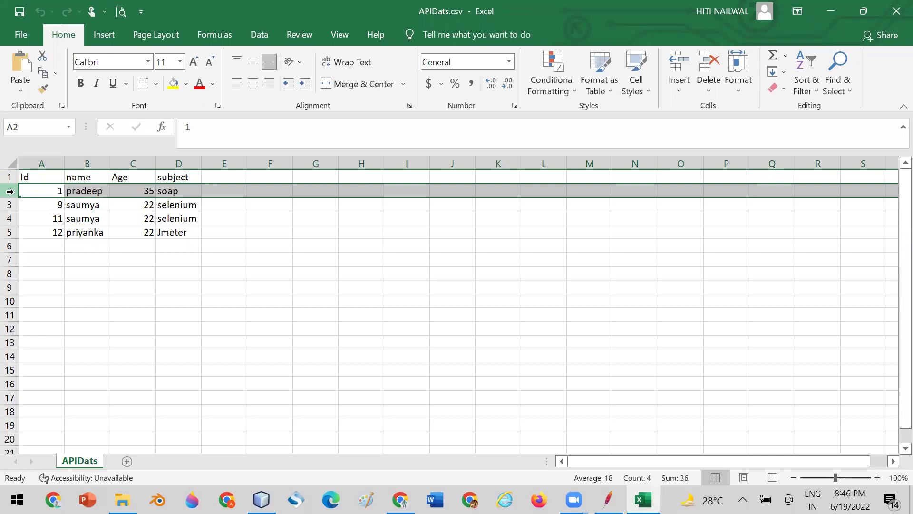
pyautogui.click(608, 499)
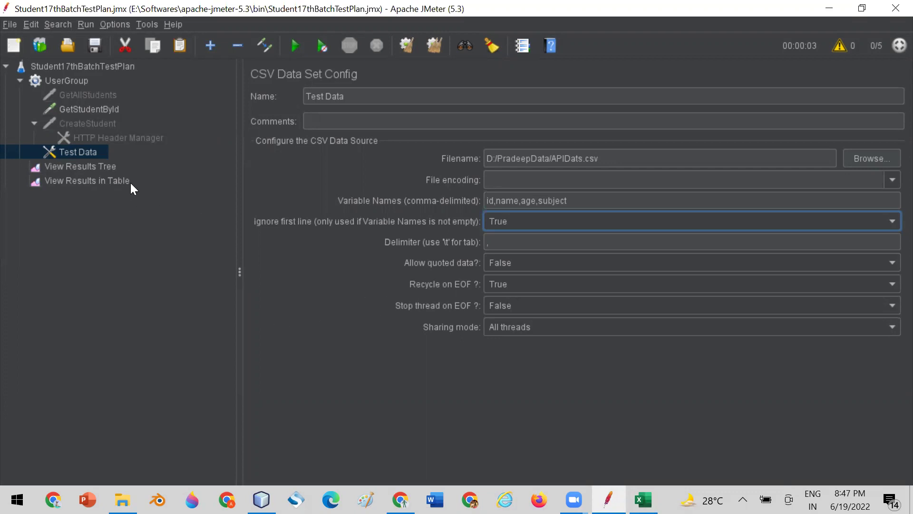
# Step: Check the UserGroup thread group's number of threads against the data rows of APIDats.csv in Excel
pyautogui.click(71, 81)
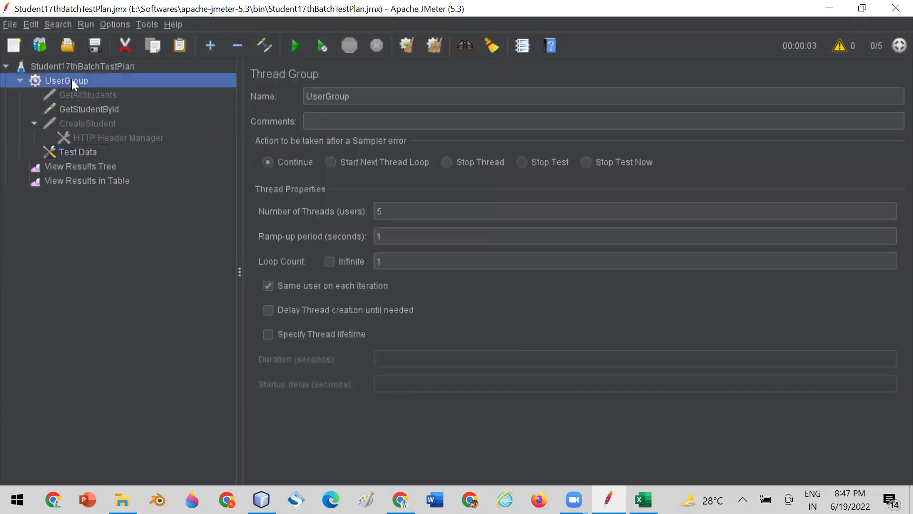
pyautogui.click(390, 214)
pyautogui.click(642, 498)
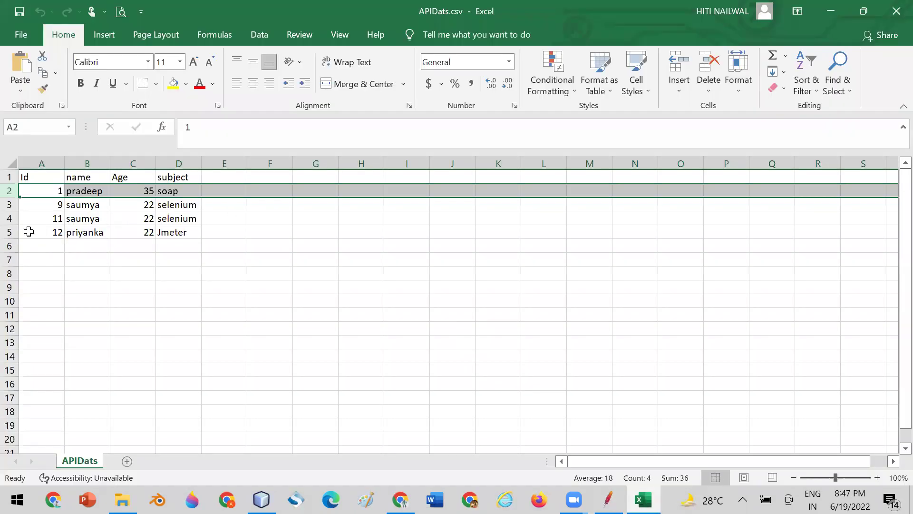
pyautogui.click(29, 231)
pyautogui.click(34, 190)
pyautogui.click(36, 204)
pyautogui.click(41, 219)
pyautogui.click(41, 233)
pyautogui.click(49, 247)
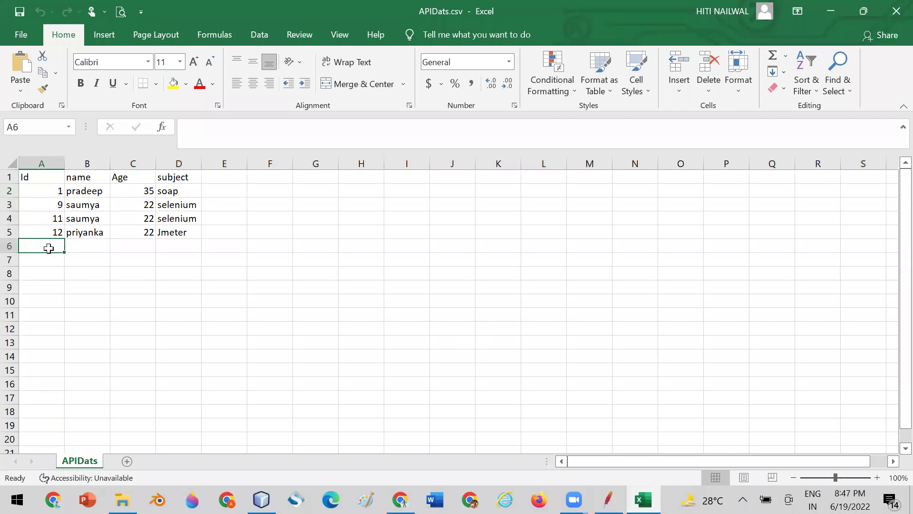
# Step: Copy the four data rows in A2:D5 and paste them directly below, starting at cell A6
pyautogui.moveTo(29, 188); pyautogui.dragTo(201, 238)
pyautogui.hotkey('ctrl', 'c')
pyautogui.click(40, 247)
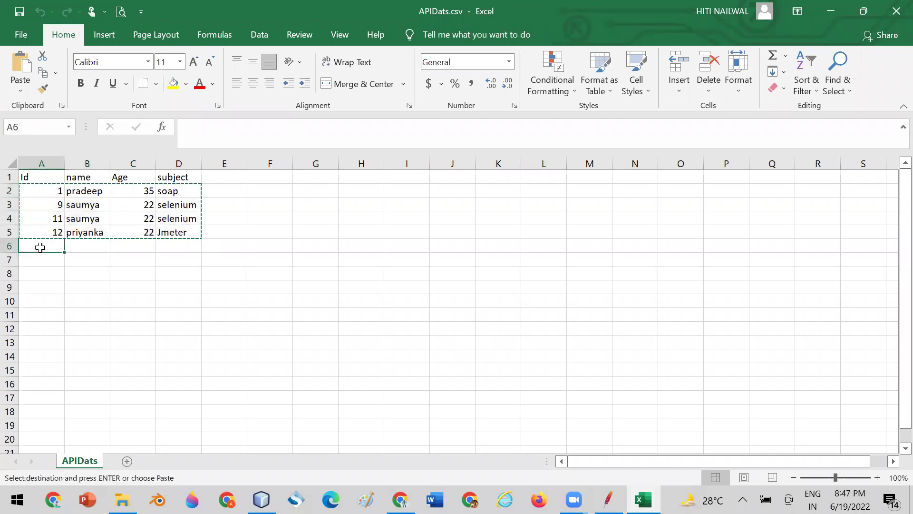
pyautogui.hotkey('ctrl', 'v')
pyautogui.click(133, 310)
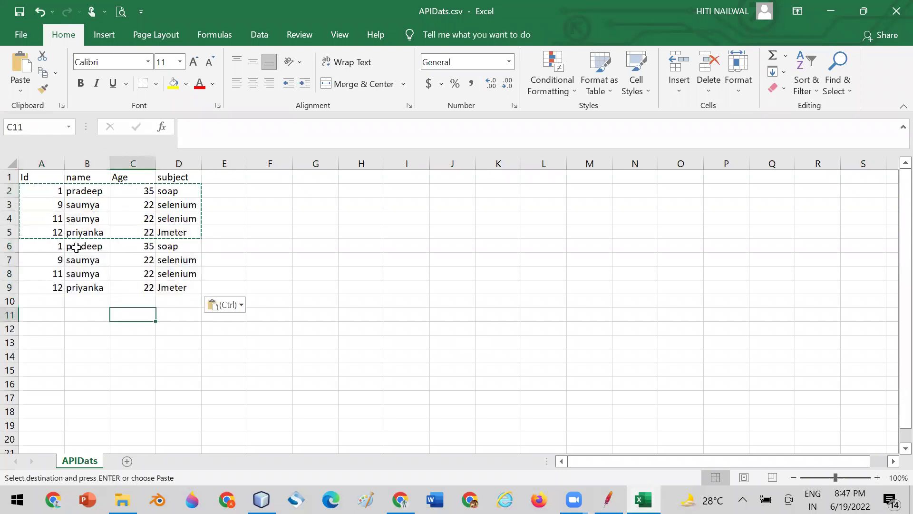
# Step: Change the Id values of the pasted rows in A6:A9 to 34, 56, 78 and 678
pyautogui.doubleClick(51, 245)
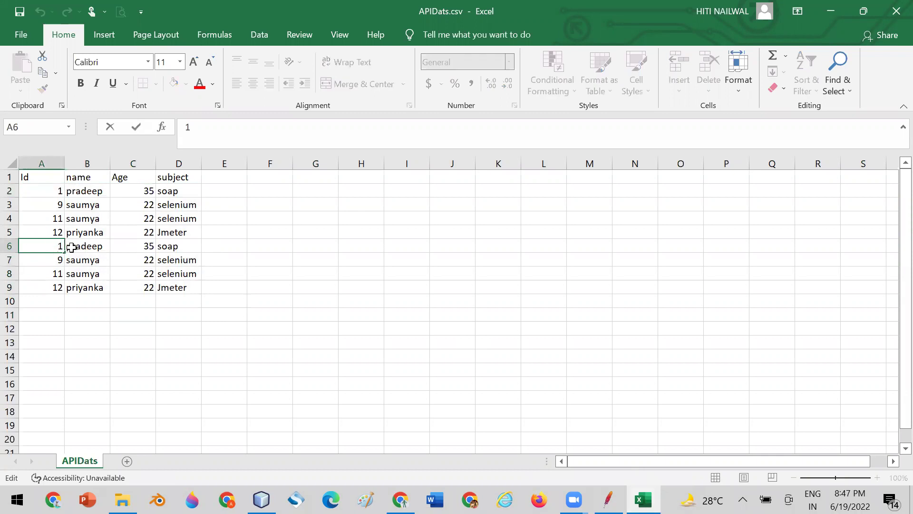
pyautogui.press('Tab')
pyautogui.click(57, 247)
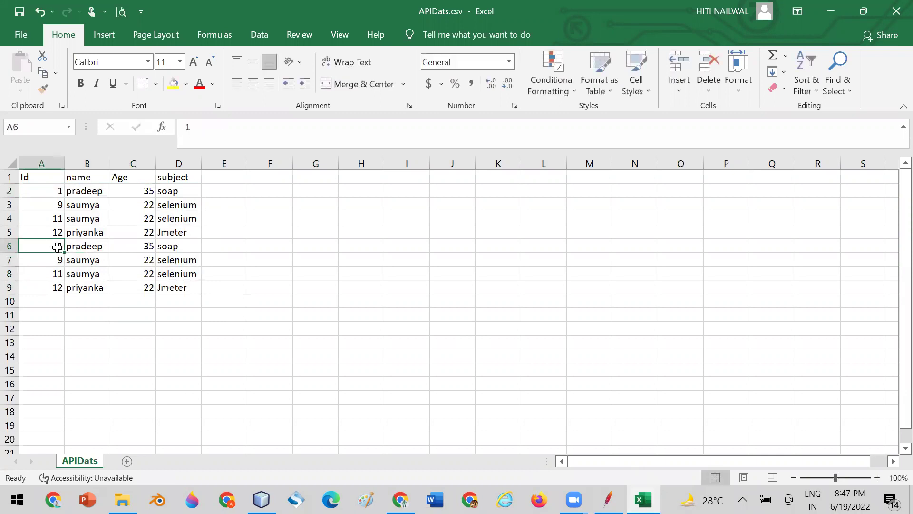
pyautogui.write('34')
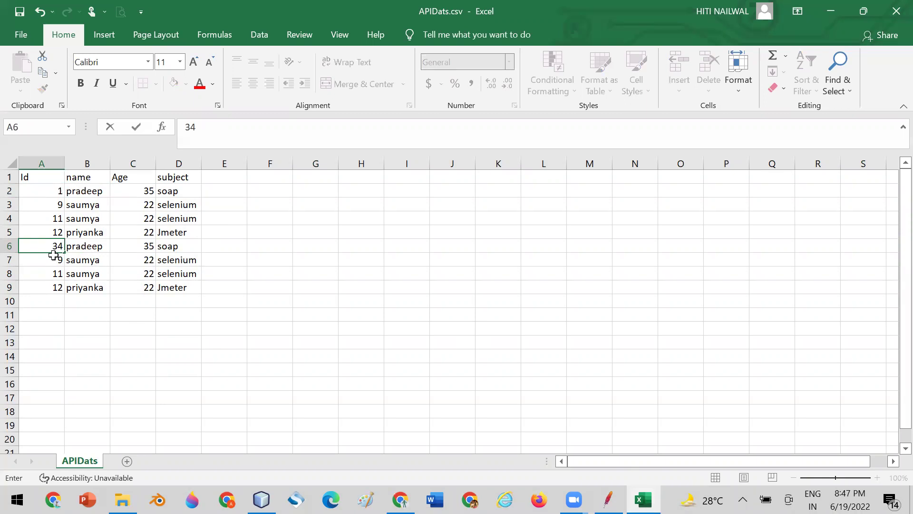
pyautogui.click(54, 257)
pyautogui.write('56')
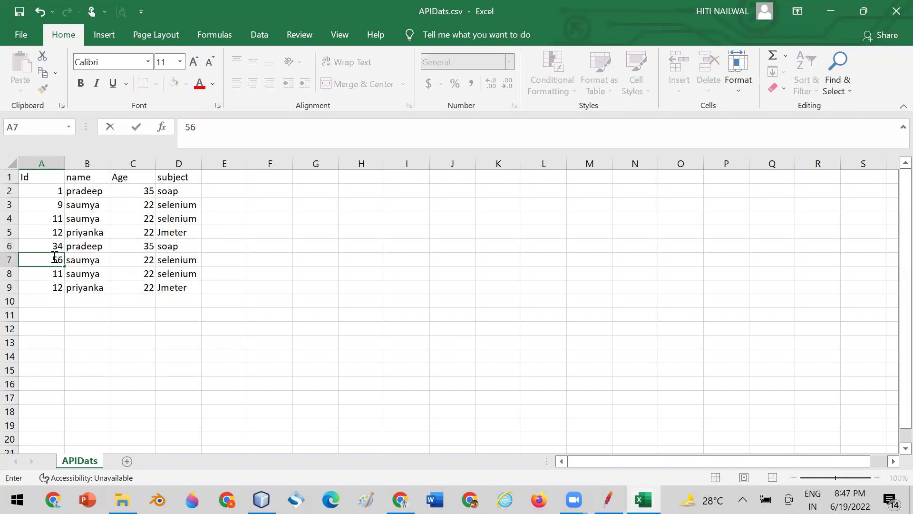
pyautogui.click(49, 274)
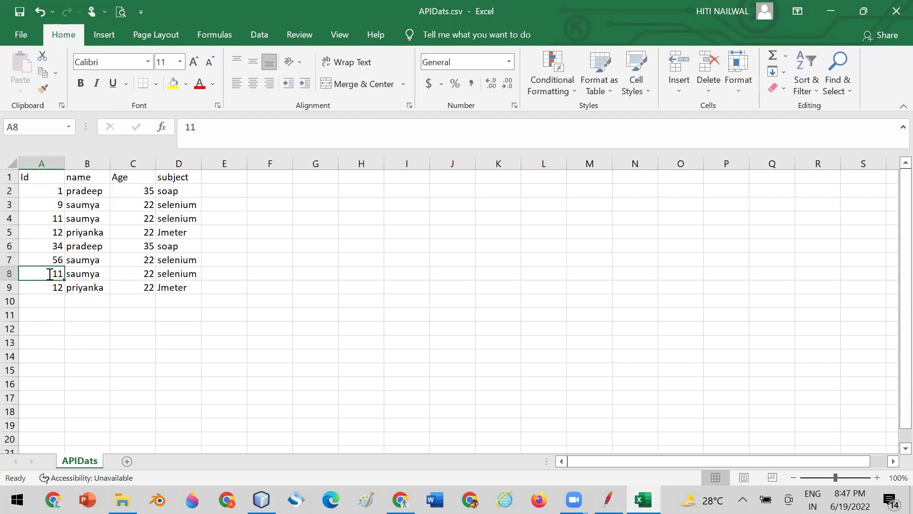
pyautogui.write('78')
pyautogui.click(50, 287)
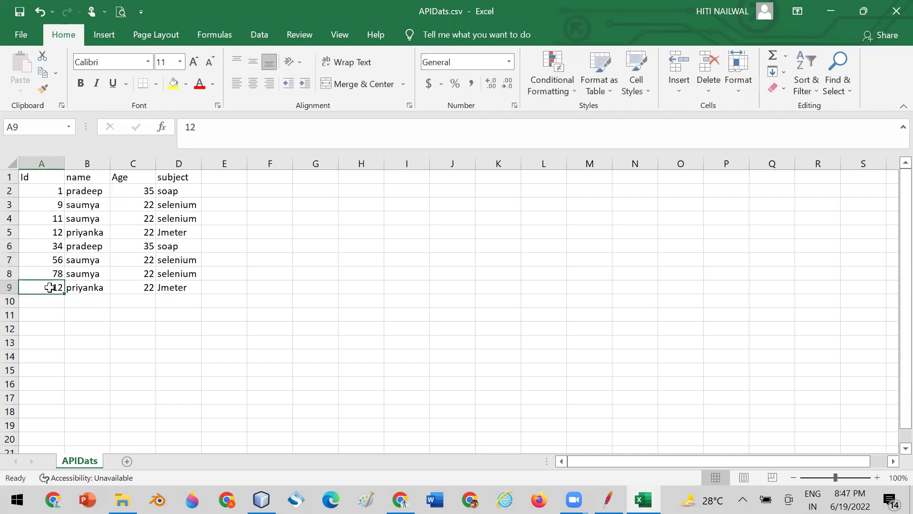
pyautogui.write('678')
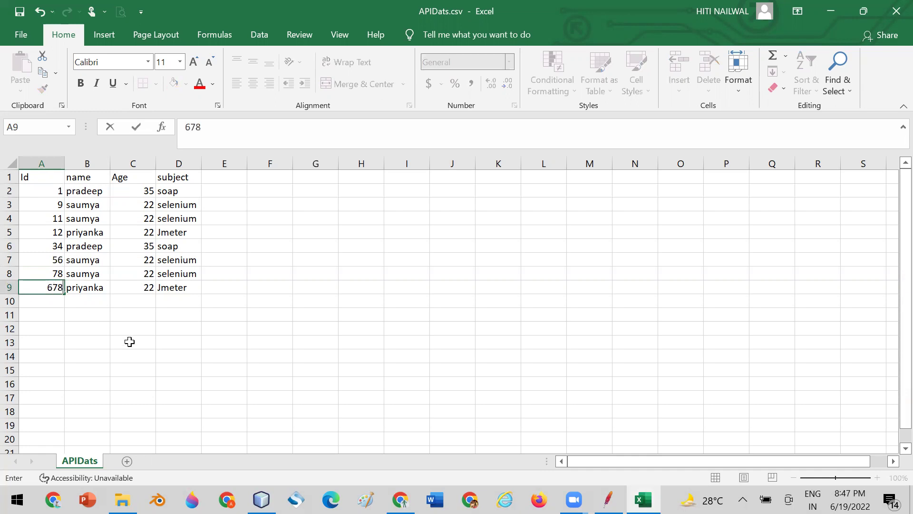
# Step: Commit the last Id entry and save APIDats.csv, keeping the comma-delimited CSV format
pyautogui.click(118, 309)
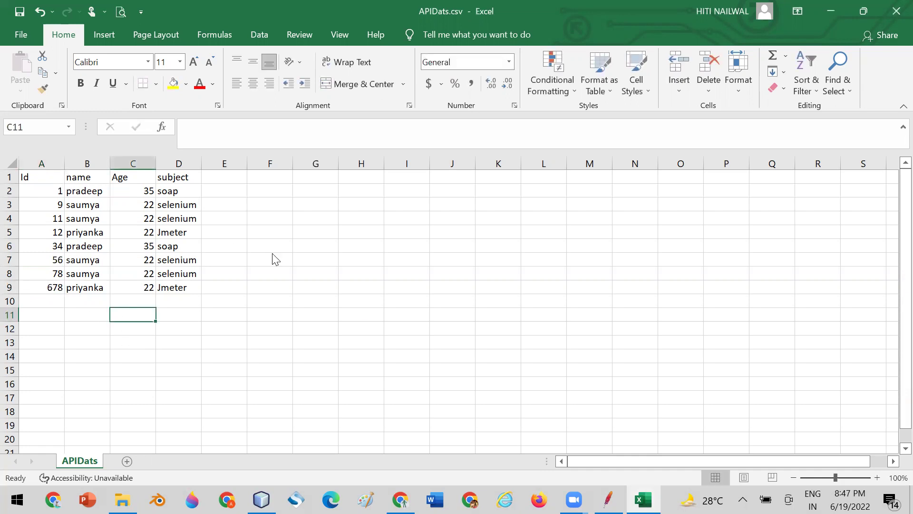
pyautogui.hotkey('ctrl', 's')
pyautogui.click(408, 292)
pyautogui.moveTo(9, 191); pyautogui.dragTo(10, 287)
pyautogui.click(240, 356)
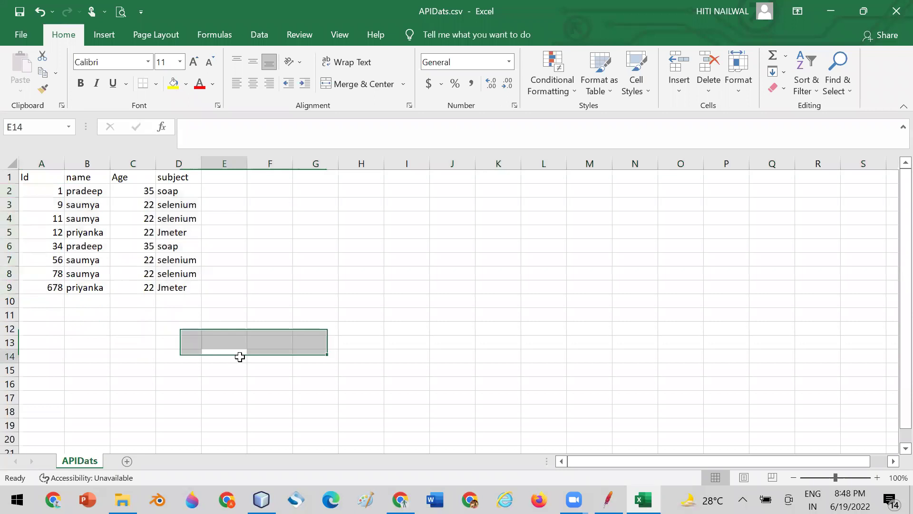
pyautogui.hotkey('ctrl', 's')
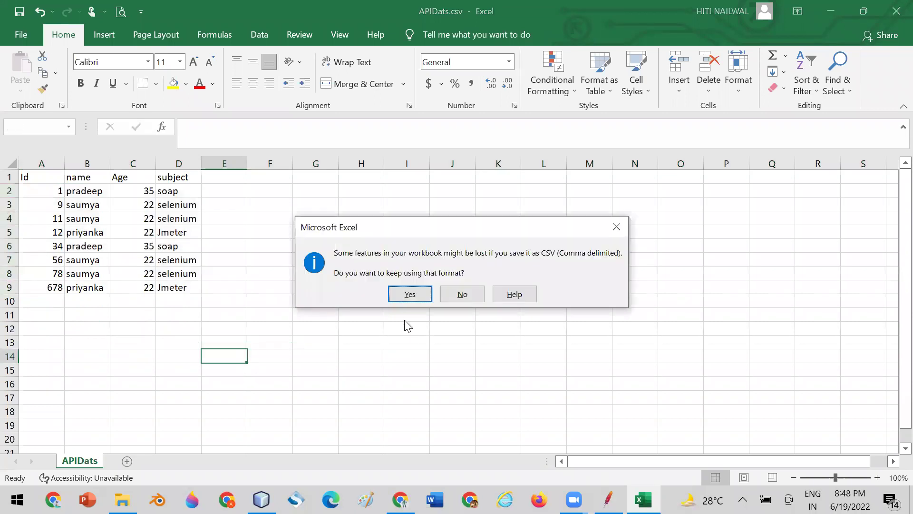
pyautogui.click(409, 294)
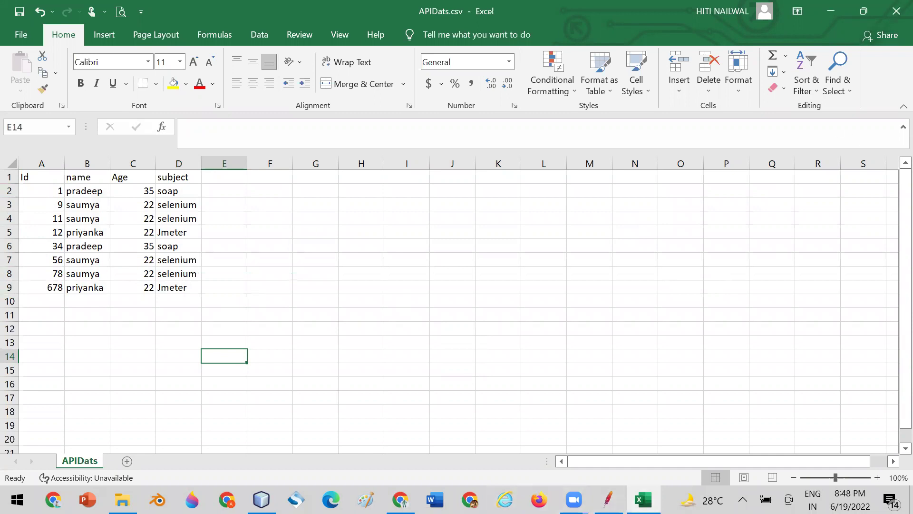
# Step: Switch to JMeter and move the Test Data config to the top of UserGroup, above GetAllStudents
pyautogui.hotkey('alt', 'Tab')
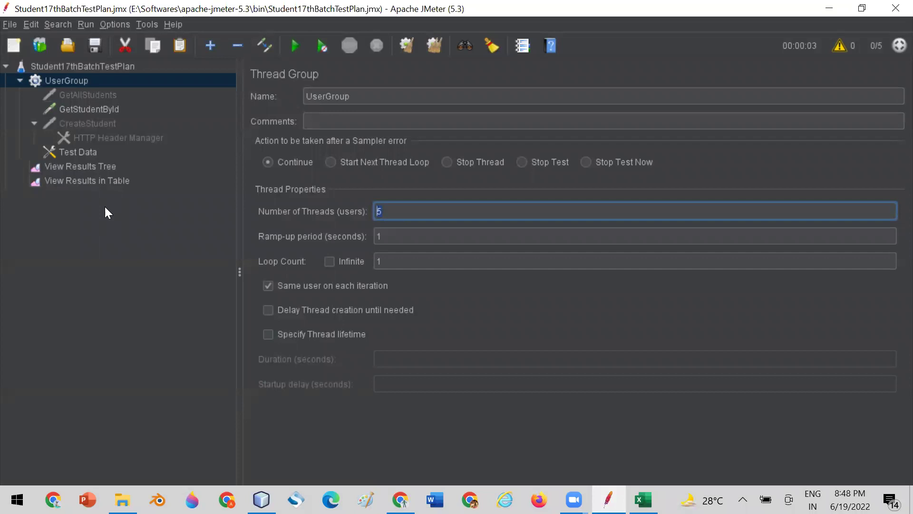
pyautogui.click(76, 153)
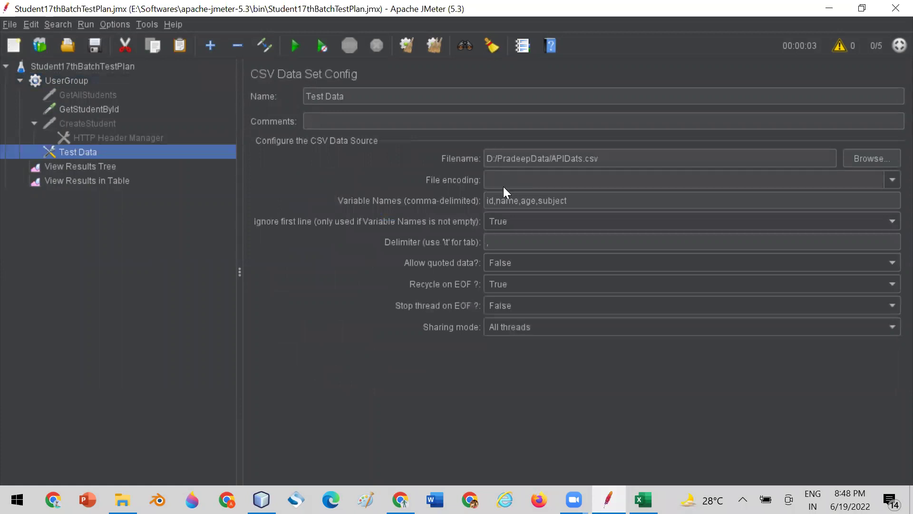
pyautogui.click(89, 109)
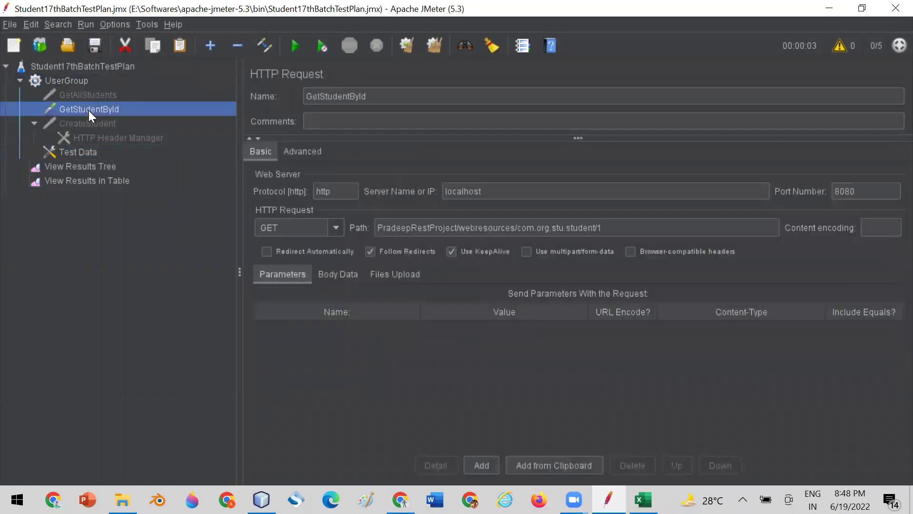
pyautogui.click(67, 153)
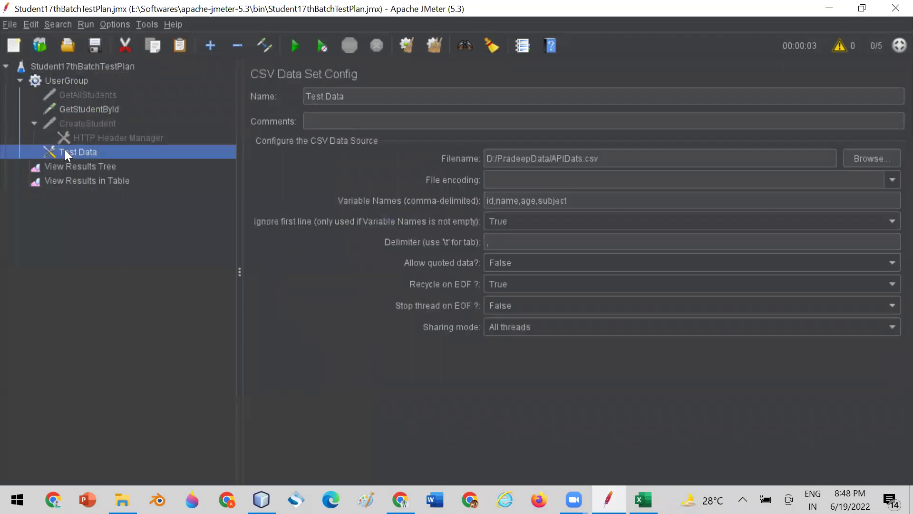
pyautogui.moveTo(65, 150); pyautogui.dragTo(61, 84)
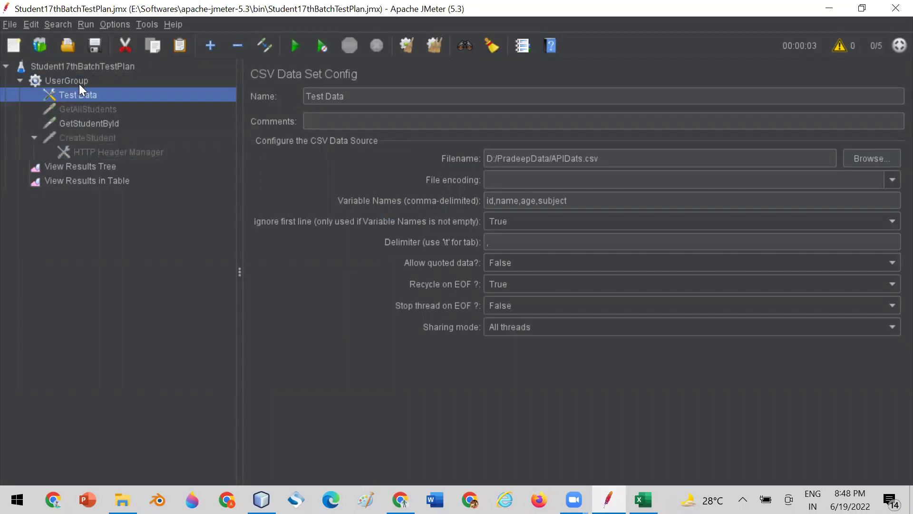
# Step: Remove the hard-coded id 1 from the end of the GetStudentById request path
pyautogui.click(89, 125)
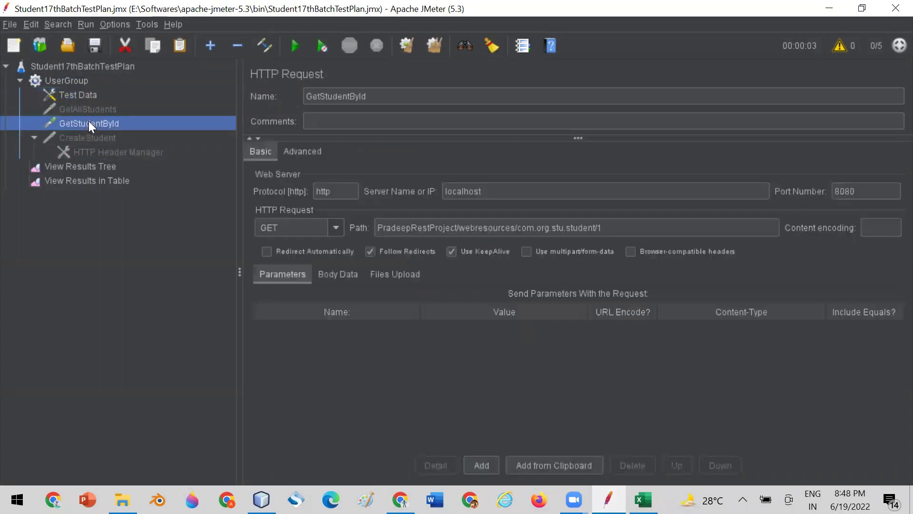
pyautogui.click(600, 227)
pyautogui.doubleClick(600, 227)
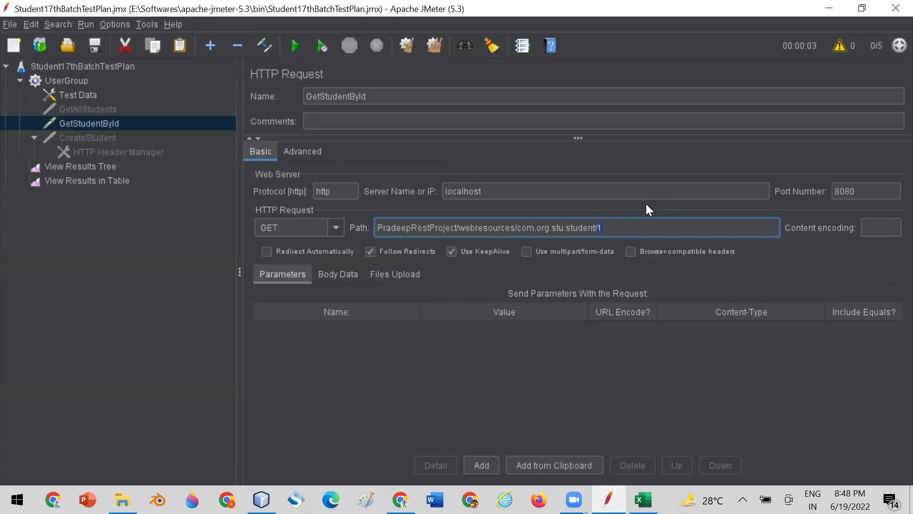
pyautogui.click(608, 227)
pyautogui.press('BackSpace')
# Step: Compare the Test Data variable names with the header and first data row of APIDats.csv in Excel, and return to JMeter
pyautogui.click(72, 96)
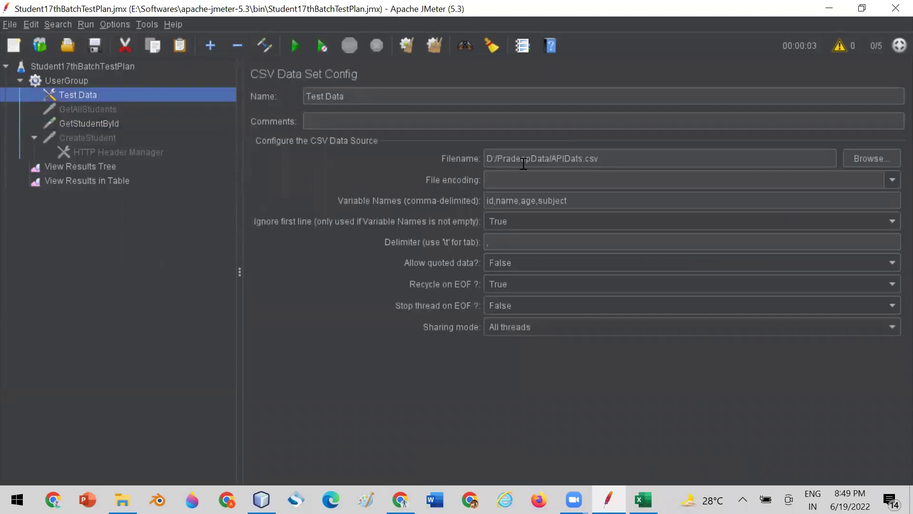
pyautogui.click(510, 202)
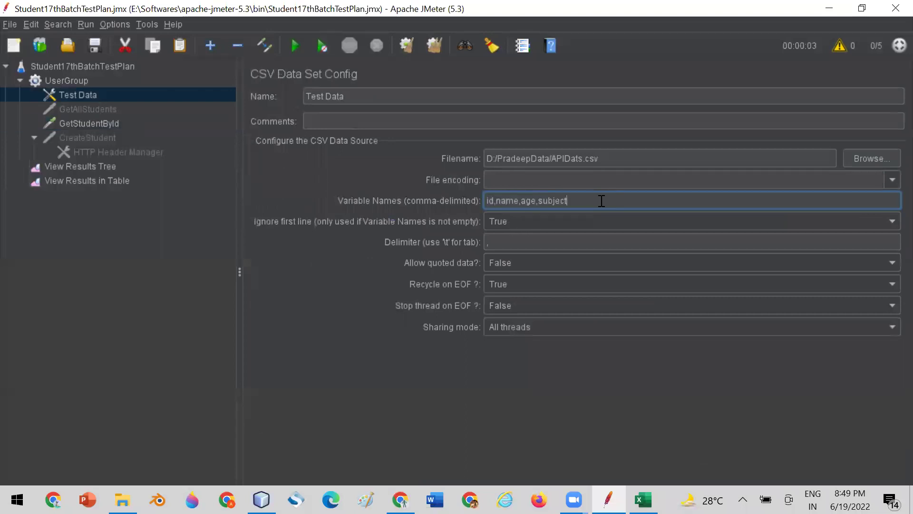
pyautogui.click(643, 499)
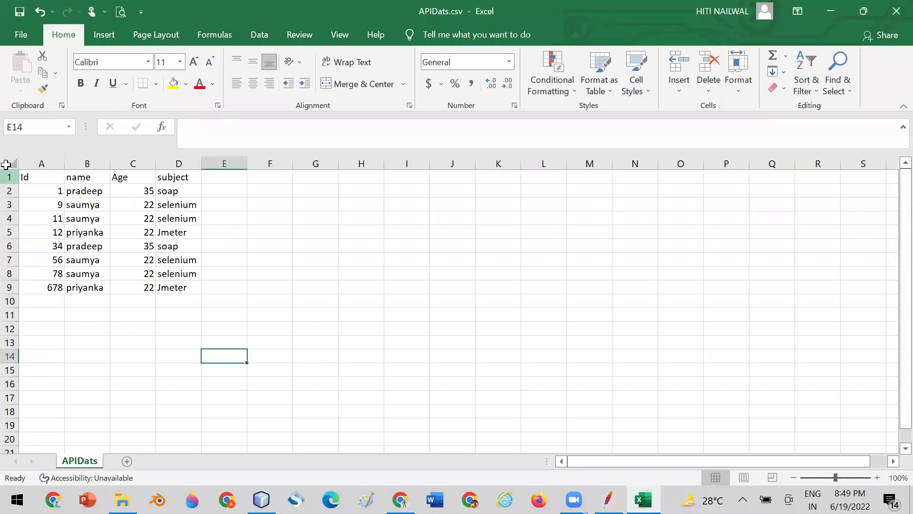
pyautogui.click(40, 178)
pyautogui.click(34, 191)
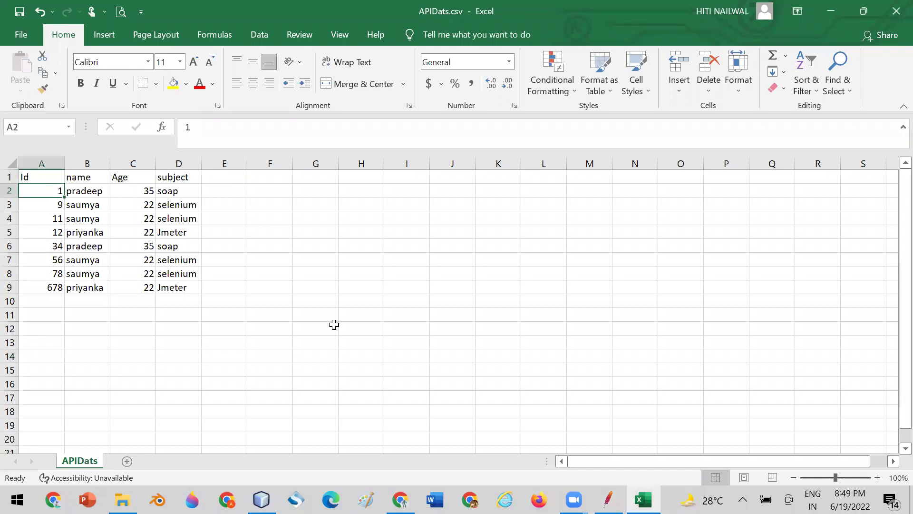
pyautogui.click(608, 499)
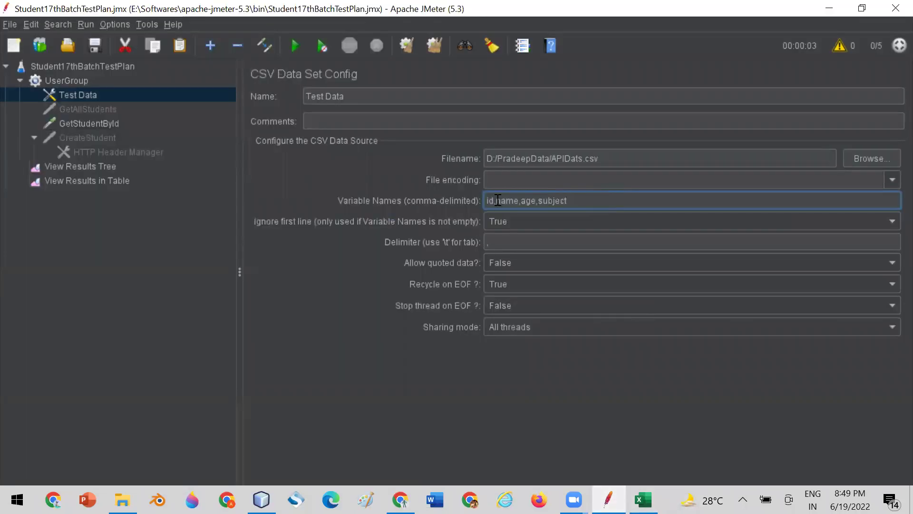
# Step: Append the variable reference ${id} to the end of the GetStudentById request path
pyautogui.moveTo(493, 200); pyautogui.dragTo(477, 206)
pyautogui.click(89, 125)
pyautogui.click(612, 227)
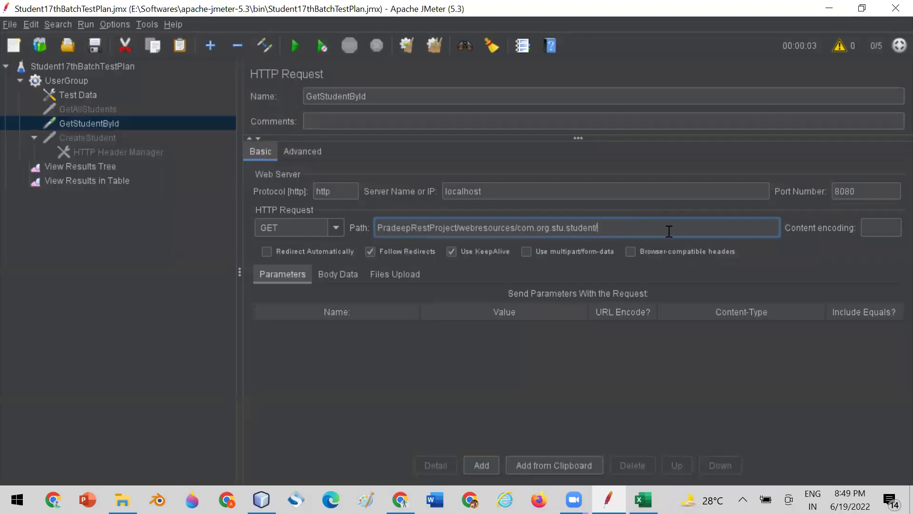
pyautogui.write('${}id')
# Step: Clear all previous results and run the test plan with View Results Tree open
pyautogui.click(82, 165)
pyautogui.click(95, 181)
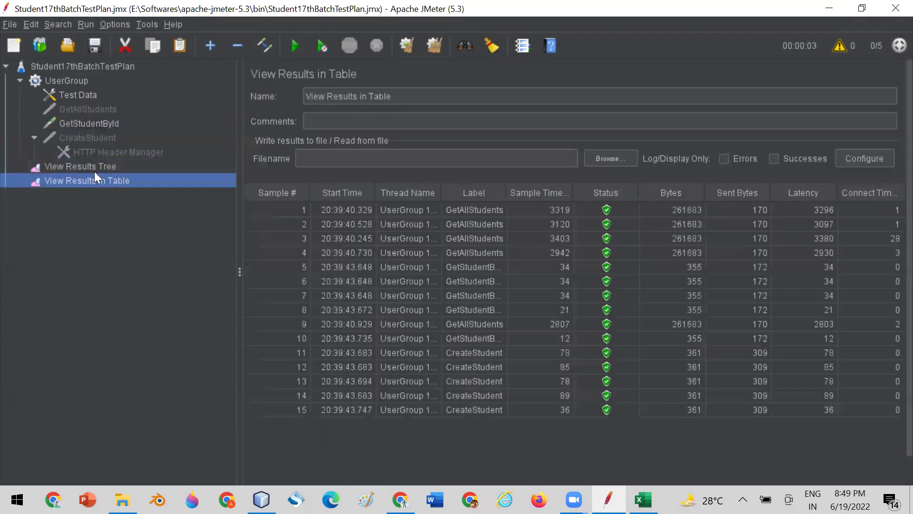
pyautogui.click(94, 171)
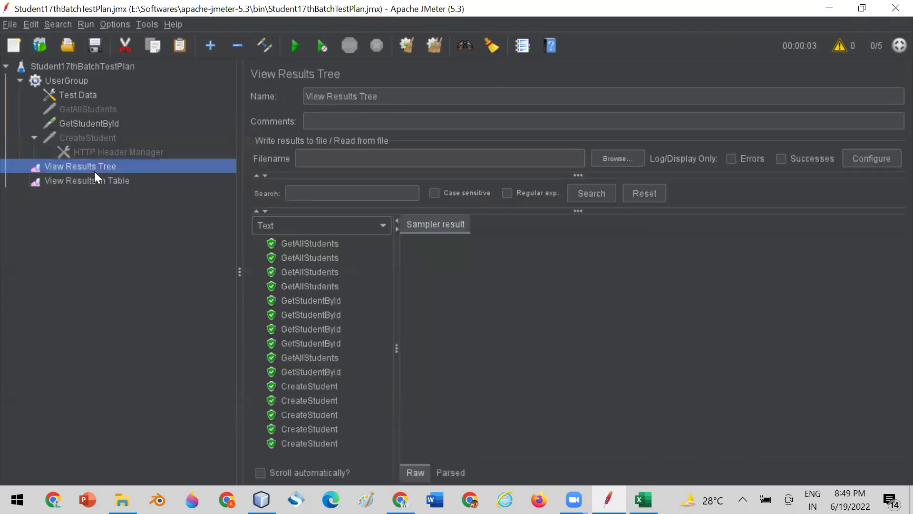
pyautogui.click(431, 45)
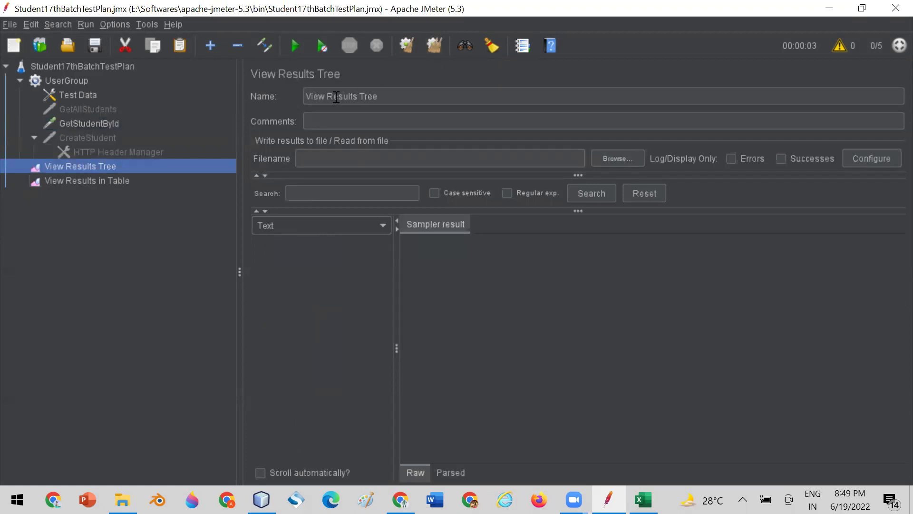
pyautogui.click(296, 46)
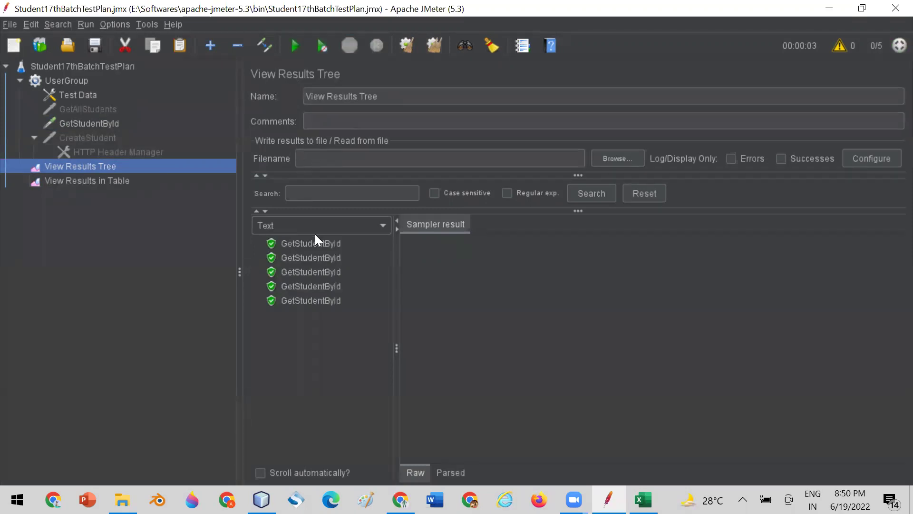
# Step: Examine the request and response data of the first two GetStudentById samples
pyautogui.click(297, 245)
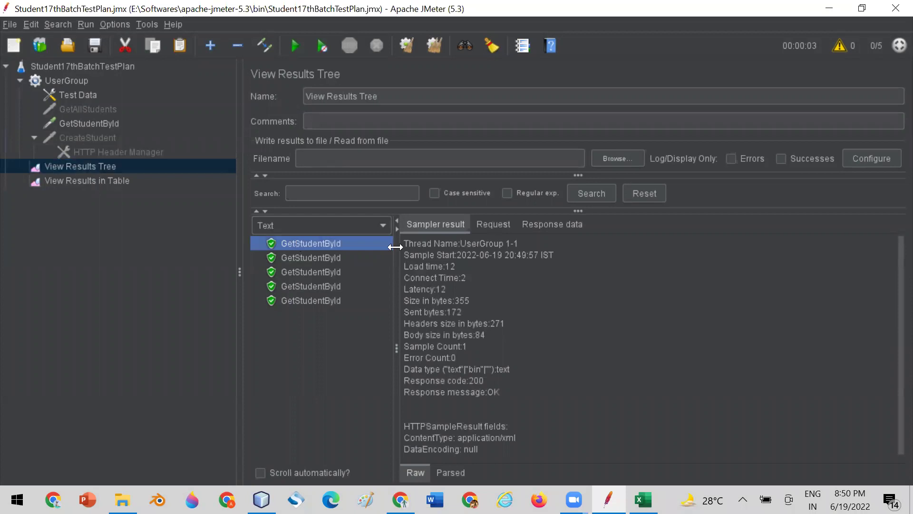
pyautogui.click(499, 224)
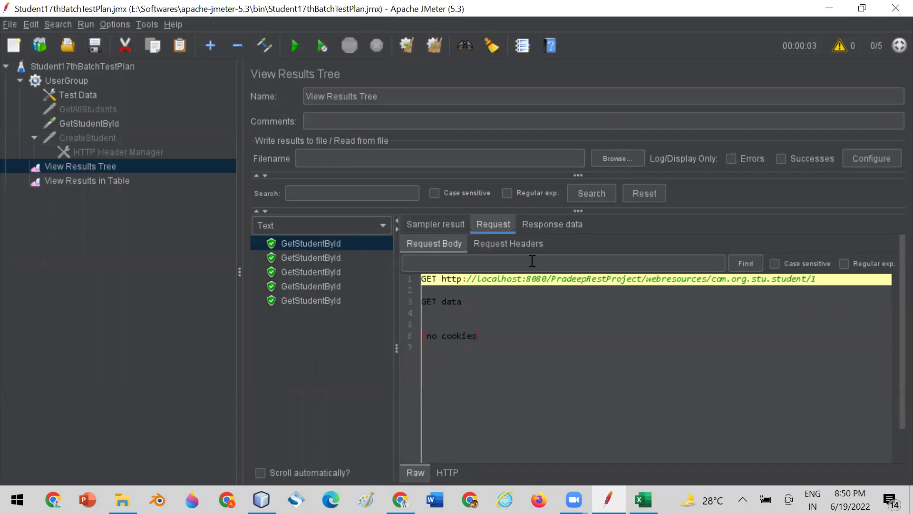
pyautogui.click(534, 225)
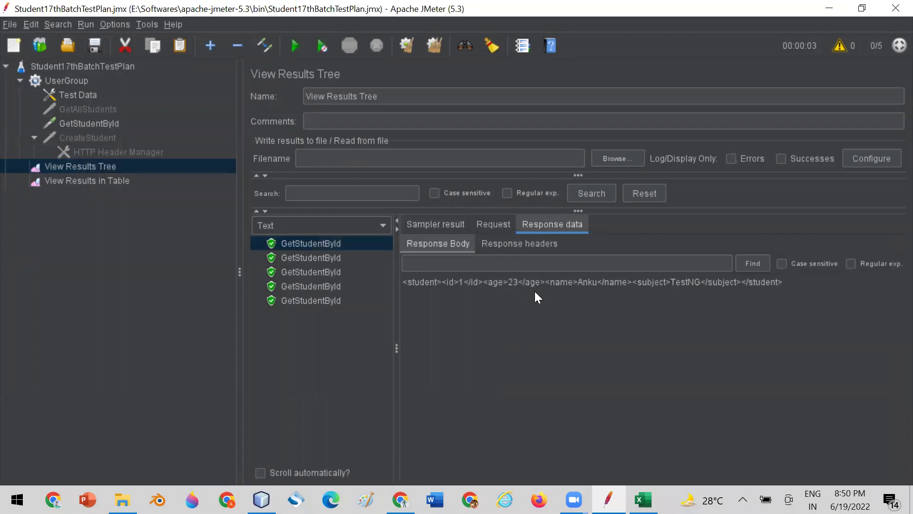
pyautogui.click(314, 259)
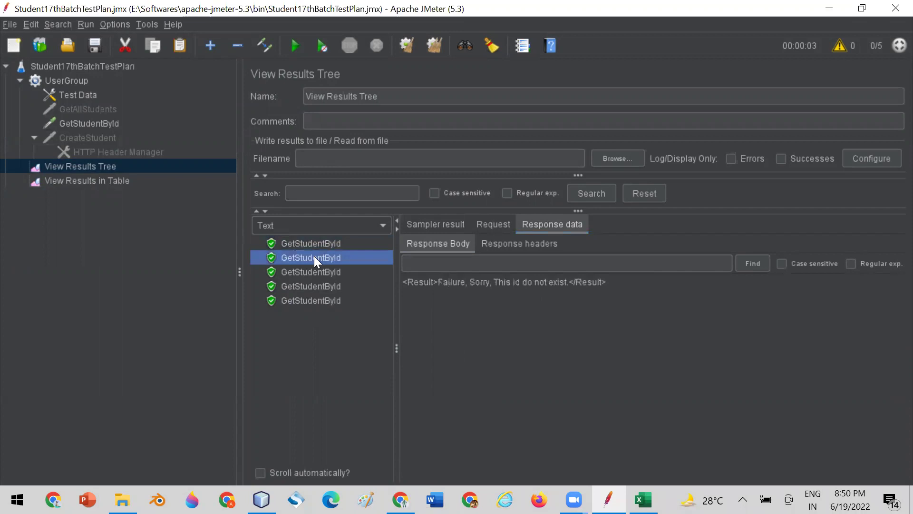
pyautogui.click(481, 222)
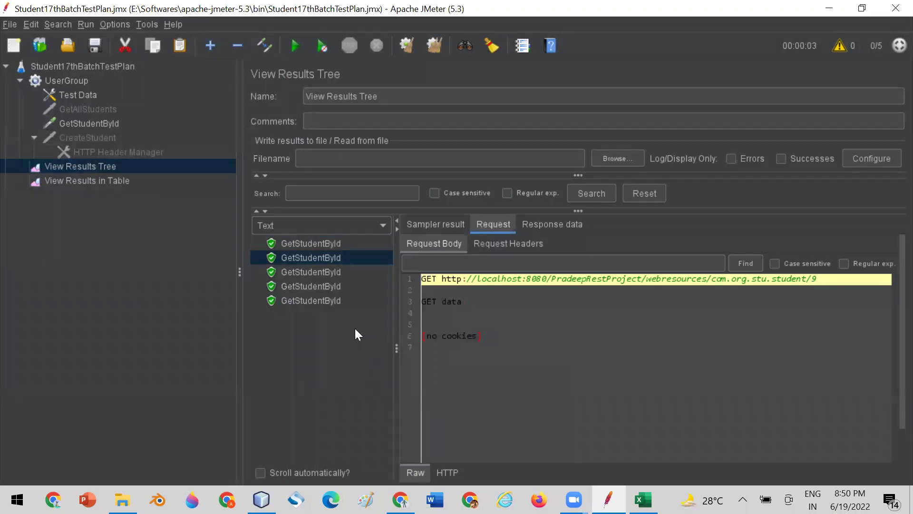
# Step: Examine the third sample's request and the response bodies of the third to fifth GetStudentById samples
pyautogui.click(320, 272)
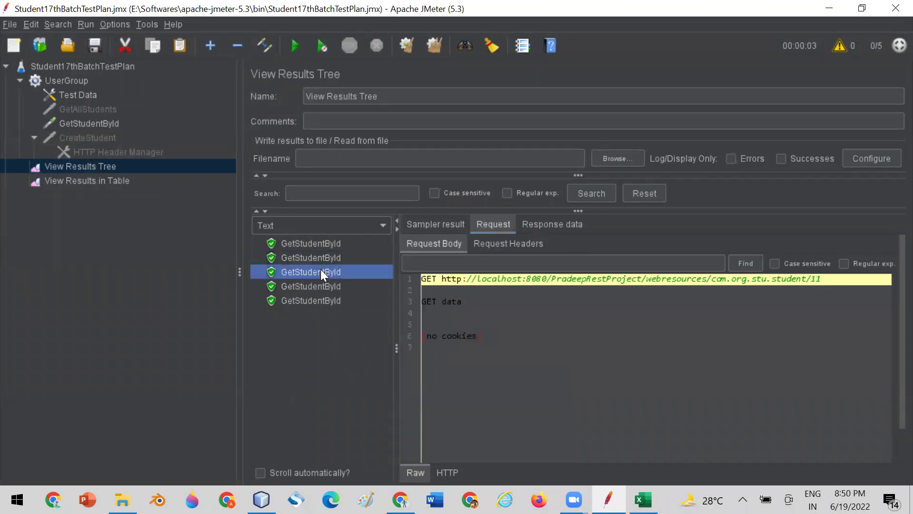
pyautogui.click(538, 227)
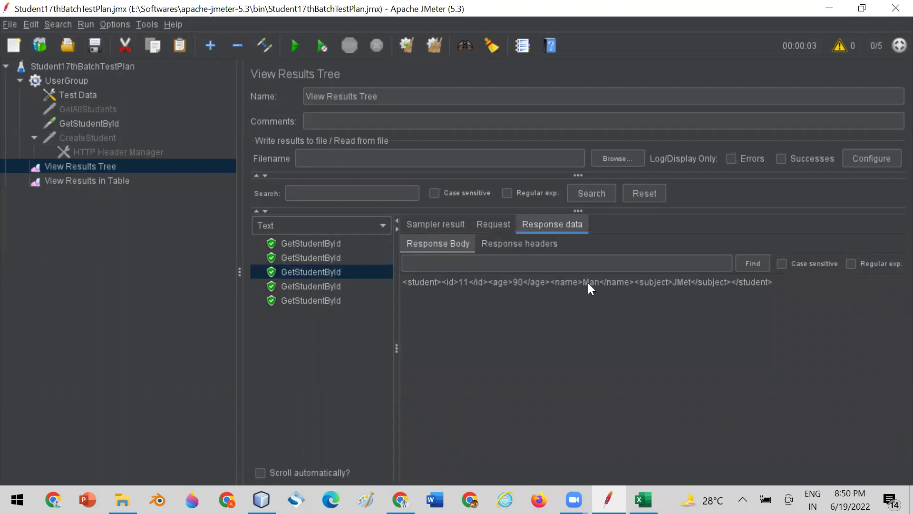
pyautogui.click(301, 287)
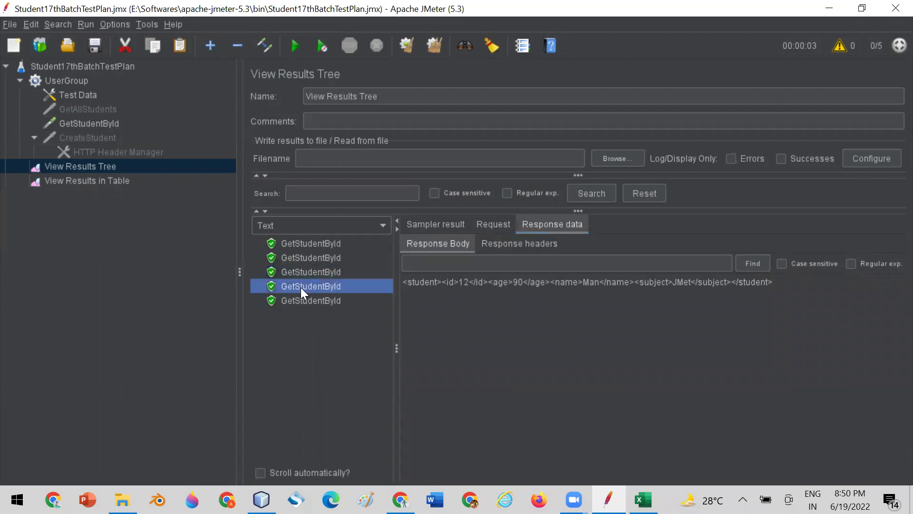
pyautogui.click(463, 281)
pyautogui.click(325, 301)
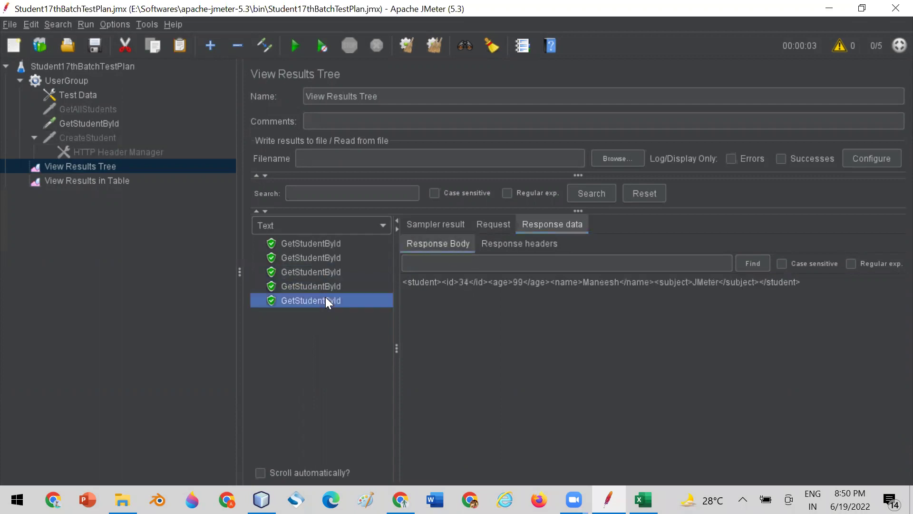
# Step: Check the requested ids against A2:A6 of APIDats.csv in Excel, and open the UserGroup thread group in JMeter
pyautogui.click(642, 499)
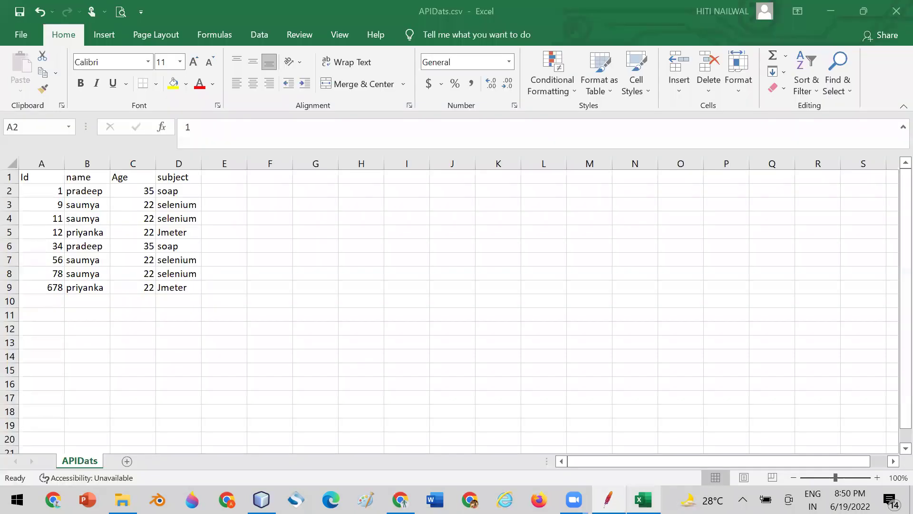
pyautogui.moveTo(43, 246); pyautogui.dragTo(191, 245)
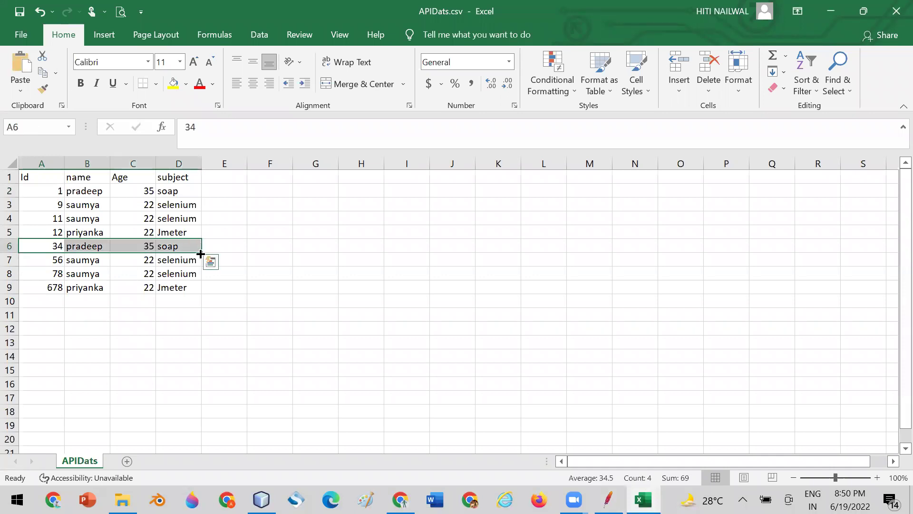
pyautogui.click(152, 329)
pyautogui.moveTo(30, 190); pyautogui.dragTo(44, 244)
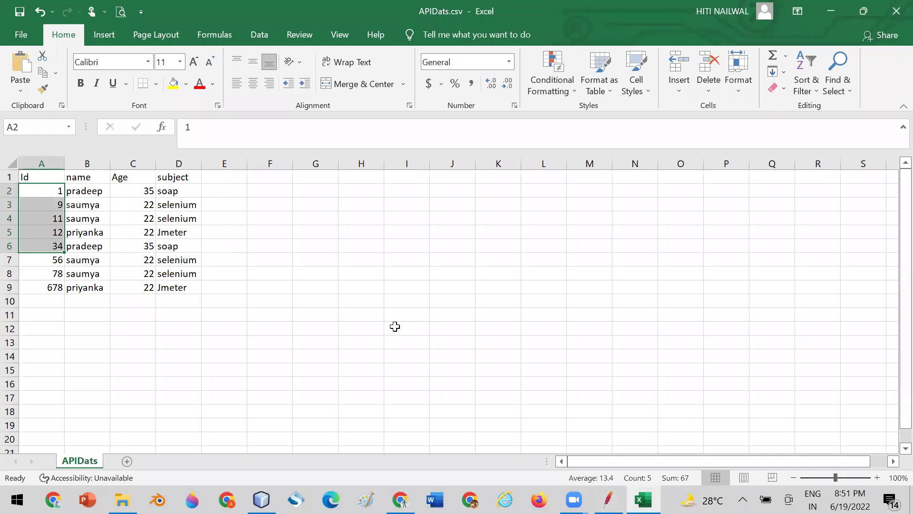
pyautogui.hotkey('alt', 'Tab')
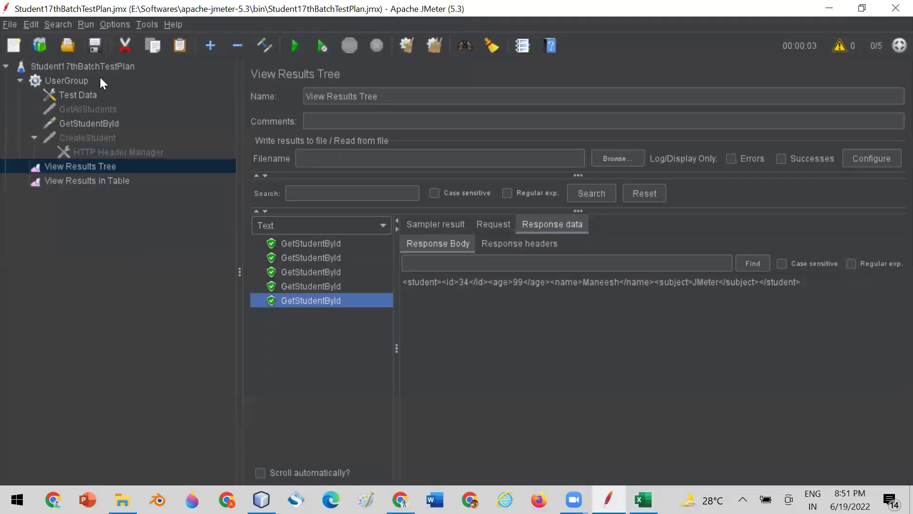
pyautogui.click(70, 80)
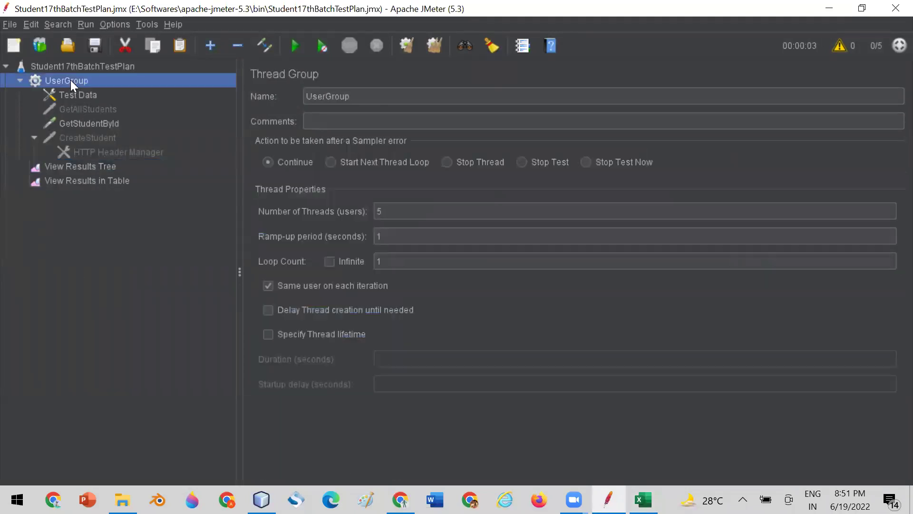
# Step: Set the UserGroup's number of threads to 15 and save the test plan
pyautogui.click(397, 209)
pyautogui.click(424, 260)
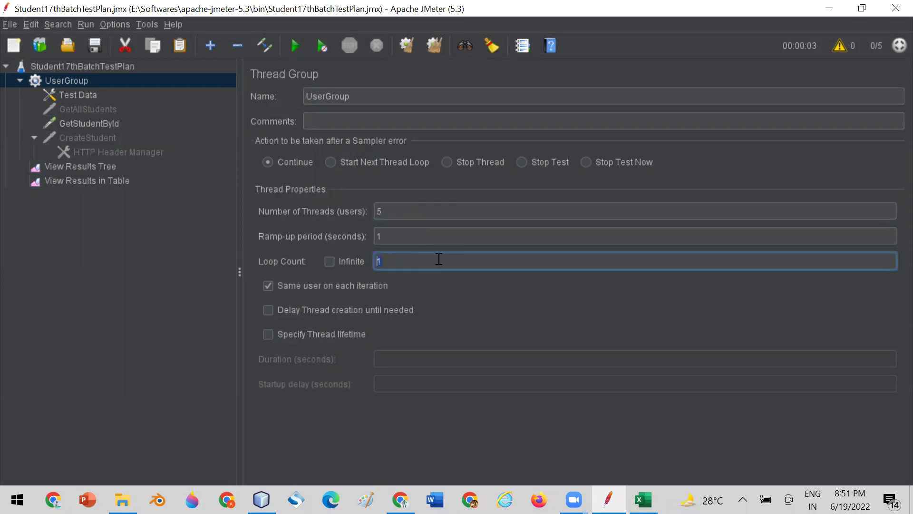
pyautogui.click(377, 211)
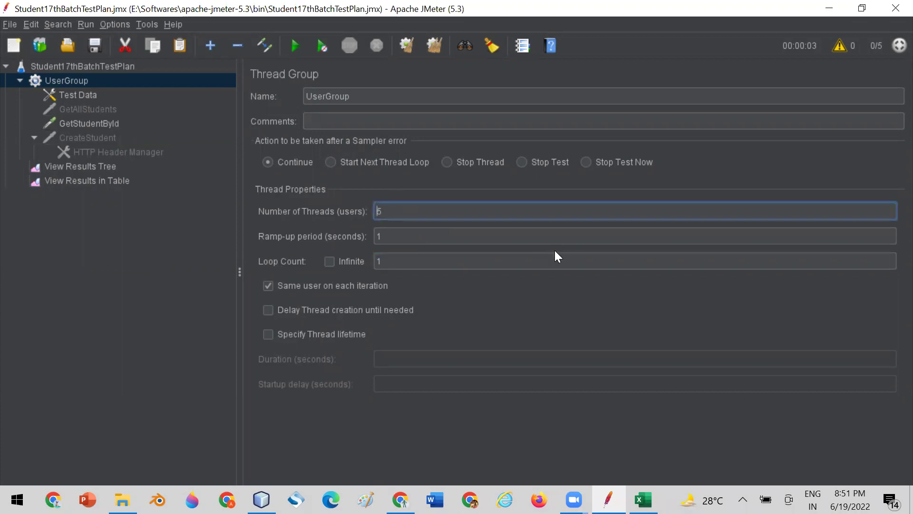
pyautogui.write('1')
pyautogui.click(94, 41)
# Step: Clear all previous results and rerun the test plan with View Results Tree open
pyautogui.click(74, 181)
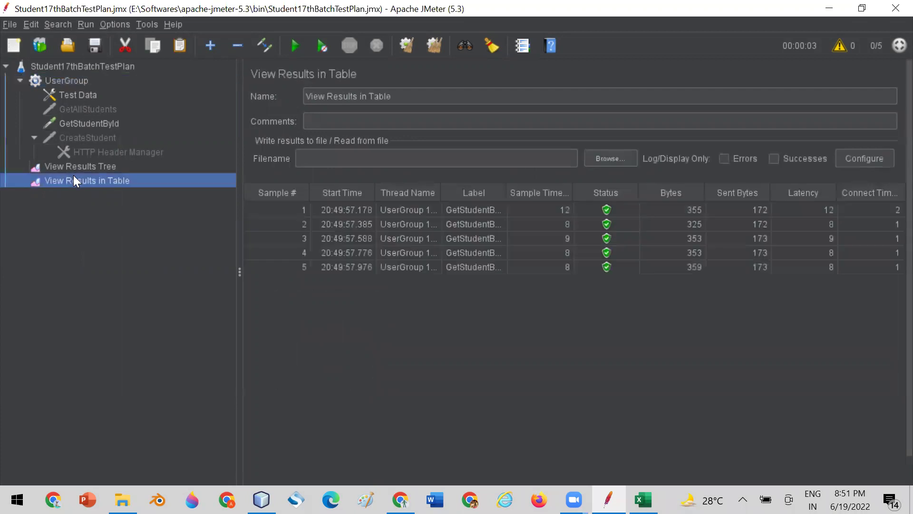
pyautogui.click(97, 168)
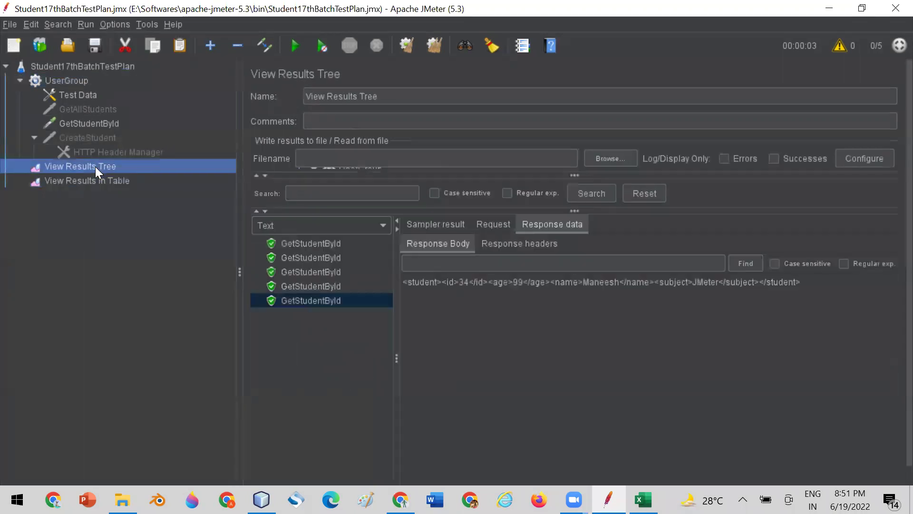
pyautogui.click(436, 42)
pyautogui.click(294, 45)
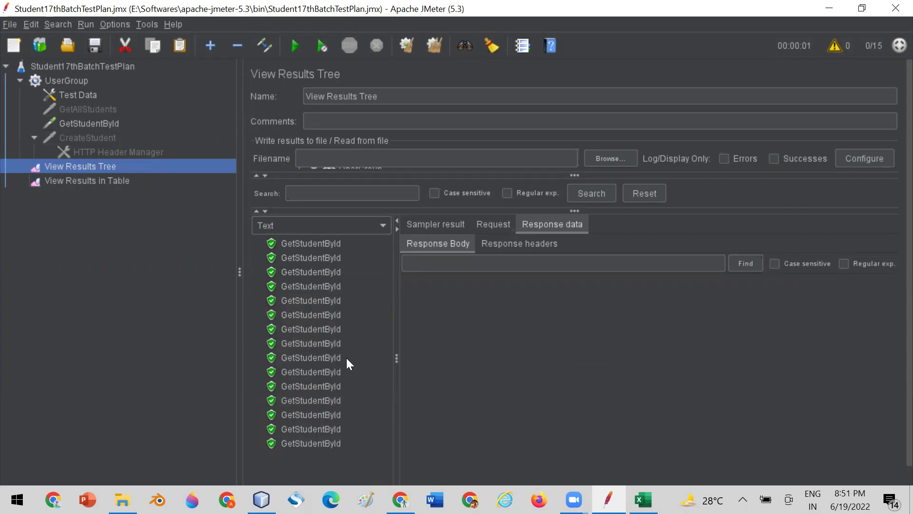
# Step: Examine the response bodies of the first two GetStudentById samples and the second sample's request
pyautogui.click(314, 245)
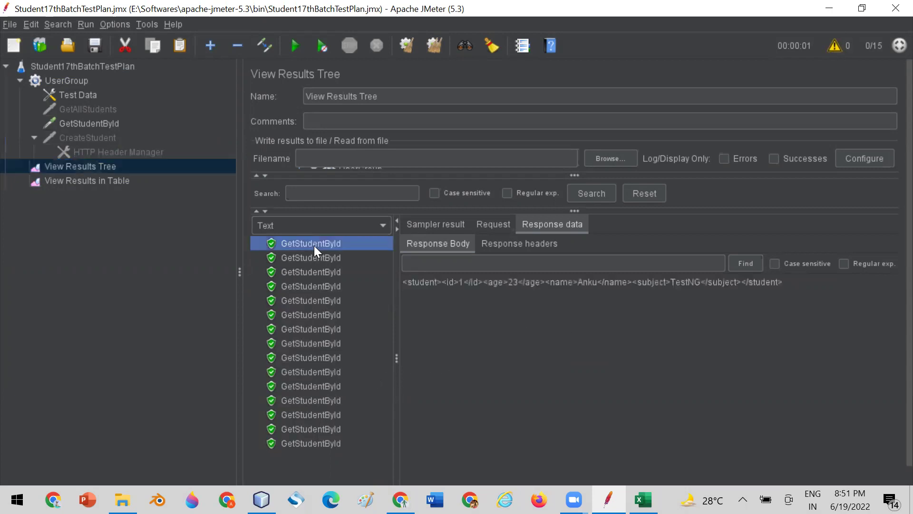
pyautogui.click(313, 255)
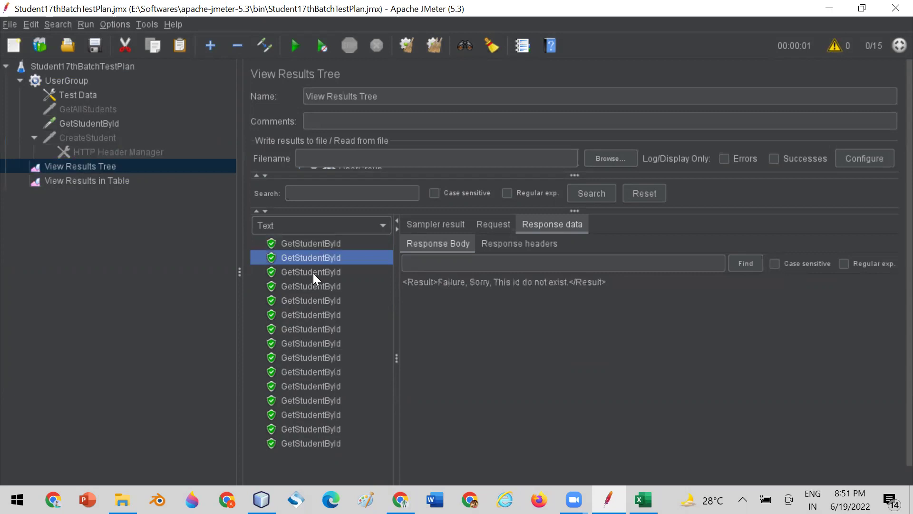
pyautogui.click(494, 223)
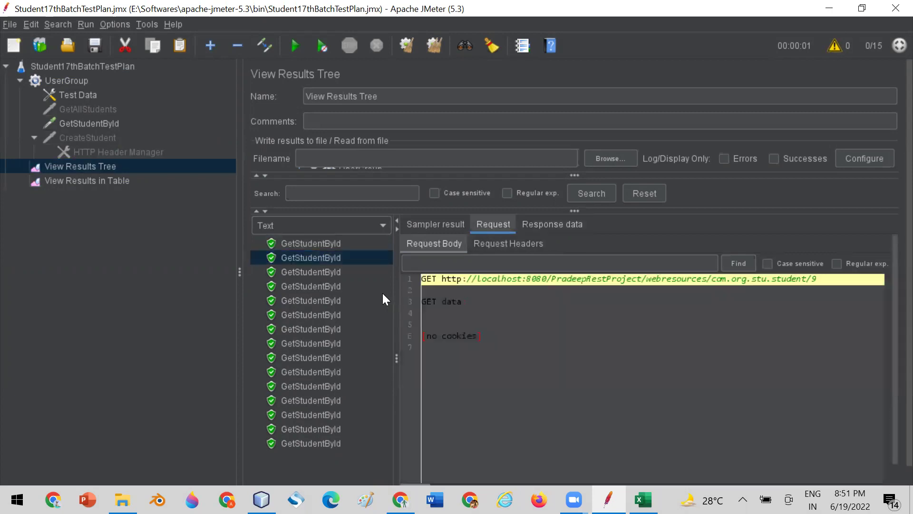
# Step: Examine the request bodies of the third to ninth GetStudentById samples to see which id each one used
pyautogui.click(321, 273)
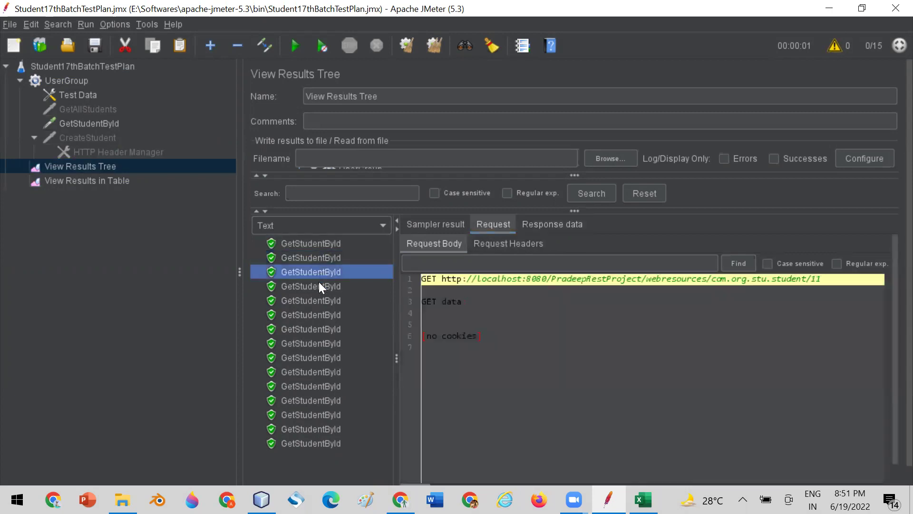
pyautogui.click(318, 283)
pyautogui.click(319, 300)
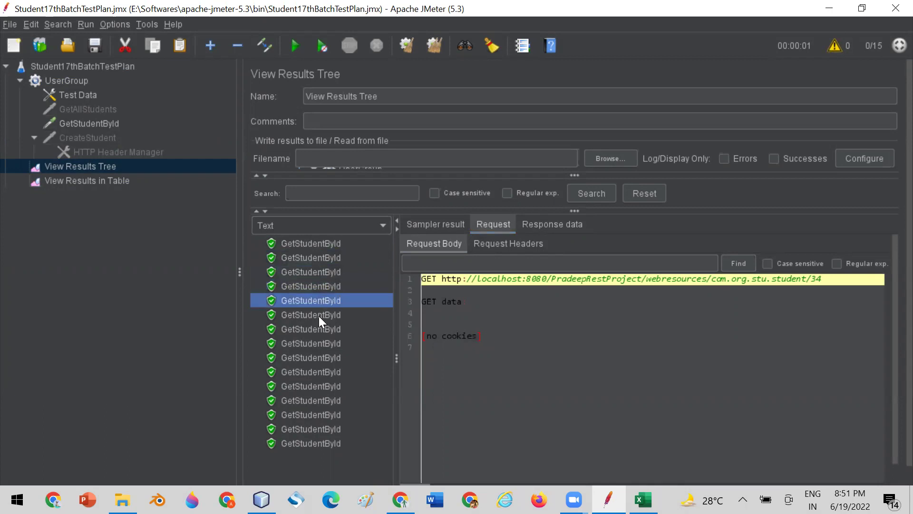
pyautogui.click(318, 316)
pyautogui.click(317, 332)
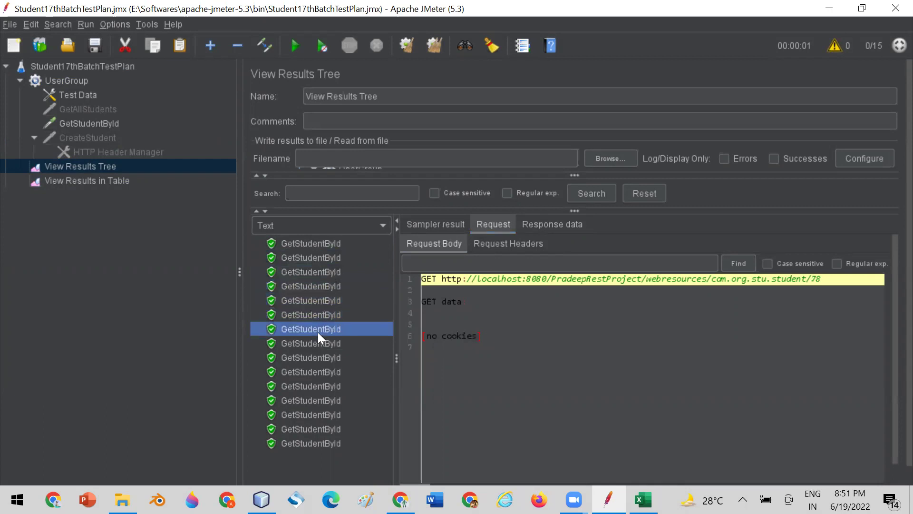
pyautogui.click(315, 337)
pyautogui.click(316, 358)
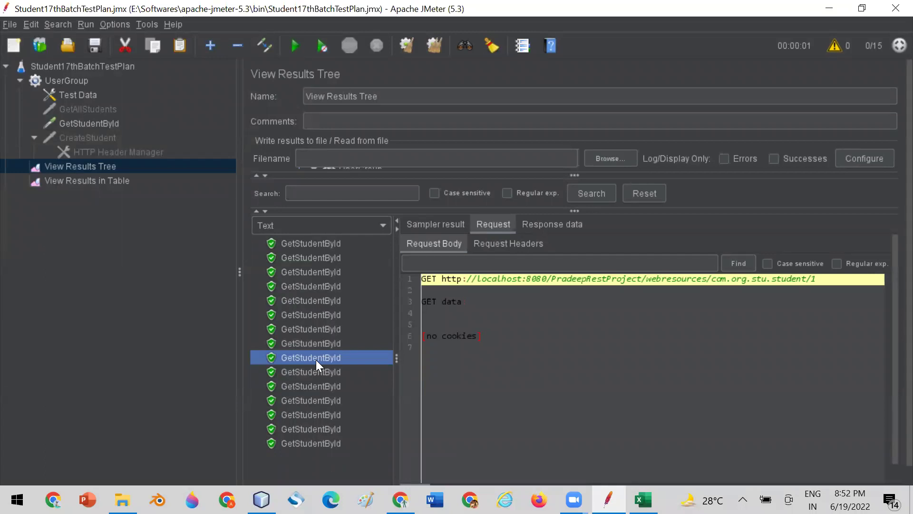
# Step: Check the requested ids against A2:A9 of APIDats.csv in Excel and return to JMeter
pyautogui.click(643, 499)
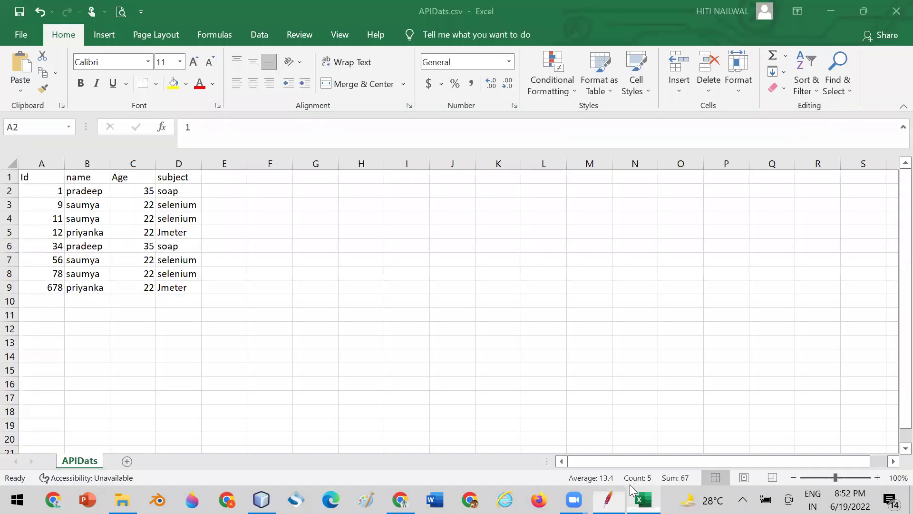
pyautogui.click(60, 287)
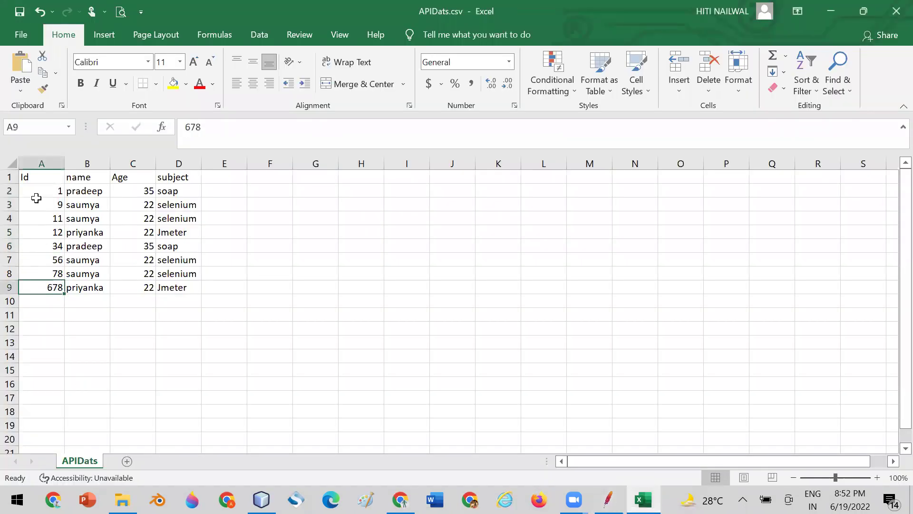
pyautogui.click(36, 193)
pyautogui.moveTo(36, 192); pyautogui.dragTo(51, 288)
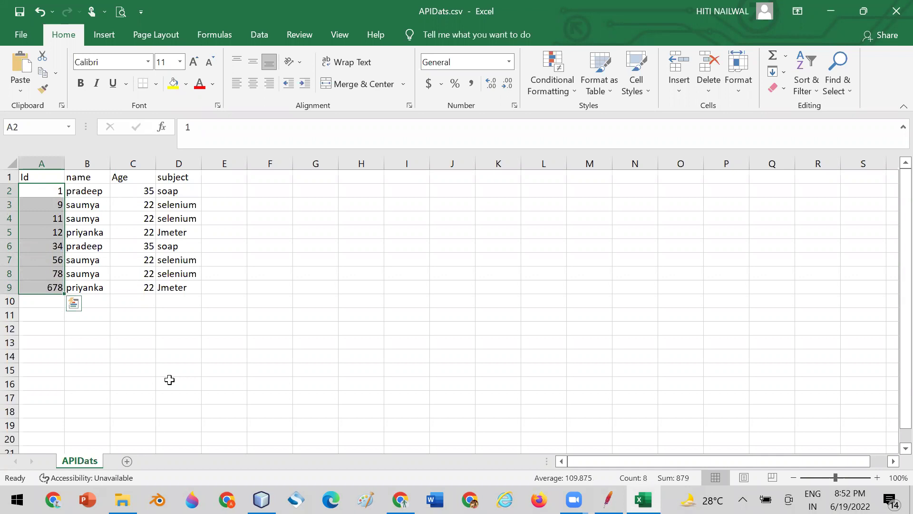
pyautogui.click(159, 342)
pyautogui.click(38, 189)
pyautogui.moveTo(38, 189); pyautogui.dragTo(38, 290)
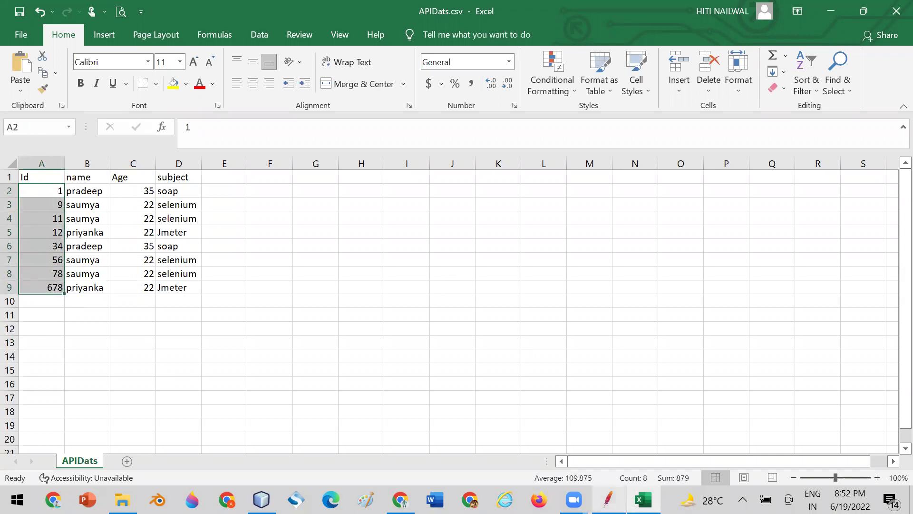
pyautogui.click(608, 499)
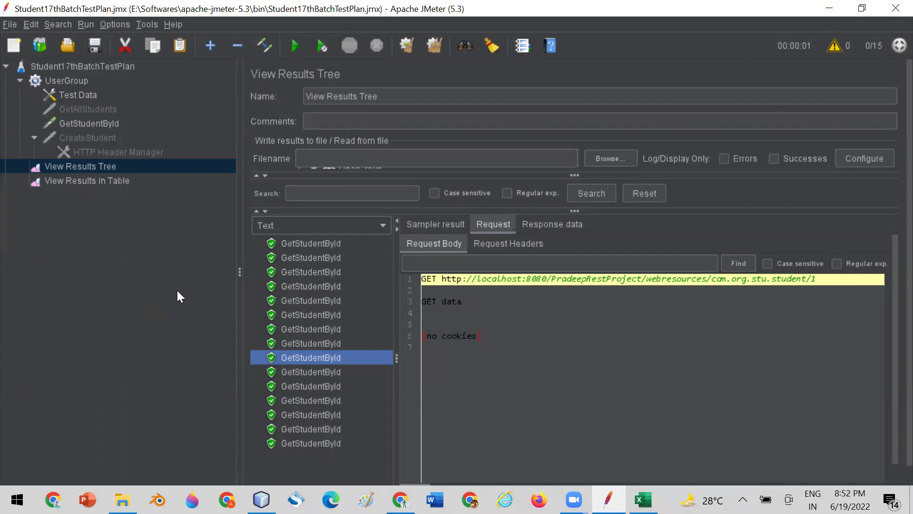
# Step: In the Test Data CSV config, set Recycle on EOF to False and Stop thread on EOF to True
pyautogui.click(76, 94)
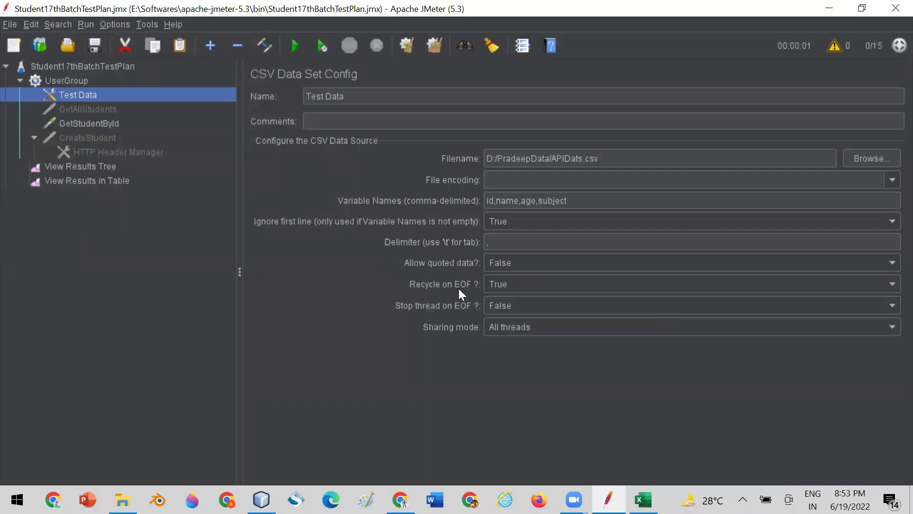
pyautogui.click(527, 282)
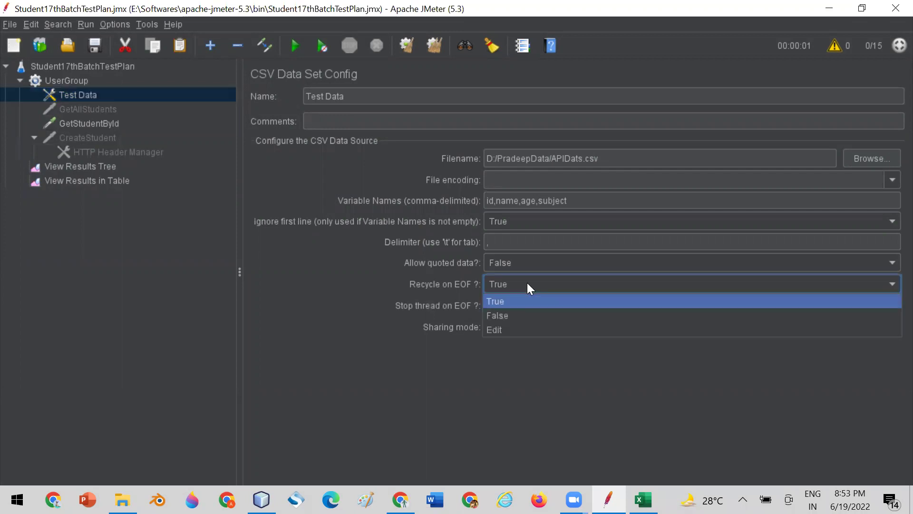
pyautogui.click(515, 312)
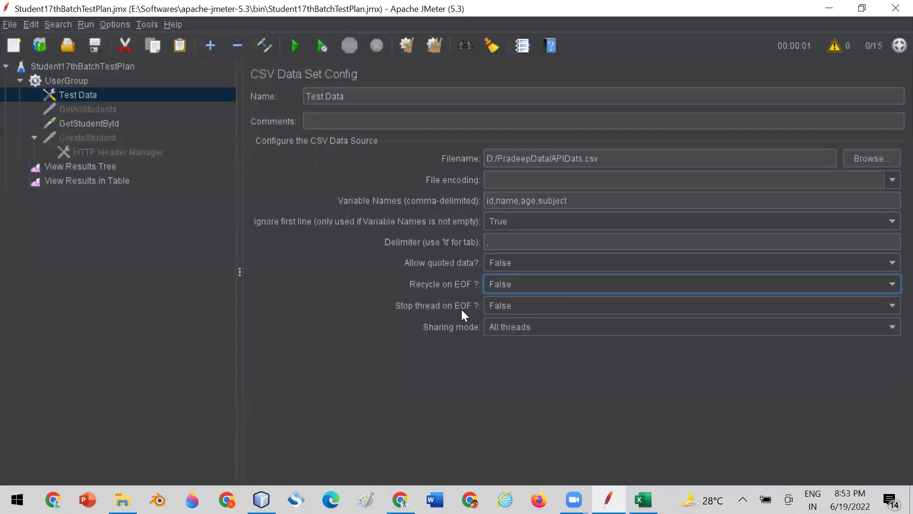
pyautogui.click(499, 309)
pyautogui.click(502, 319)
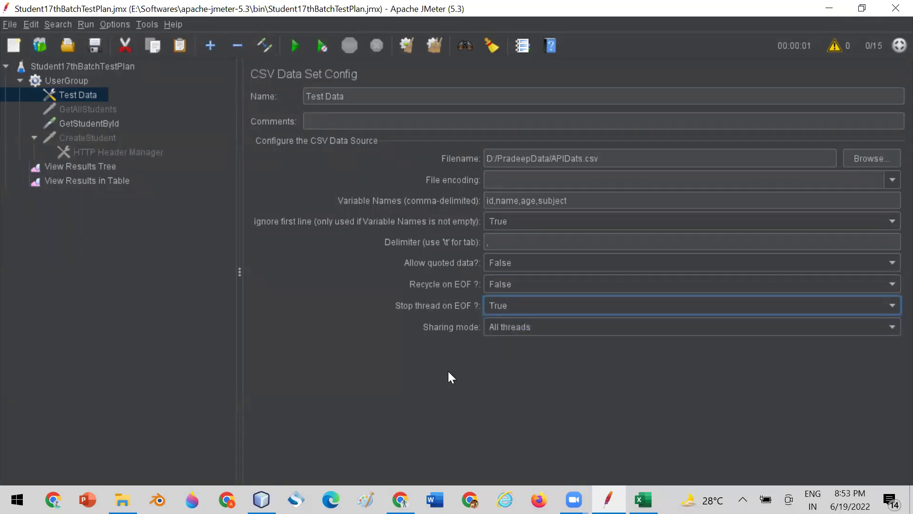
# Step: Clear all previous results and run the test plan with View Results in Table open
pyautogui.click(66, 182)
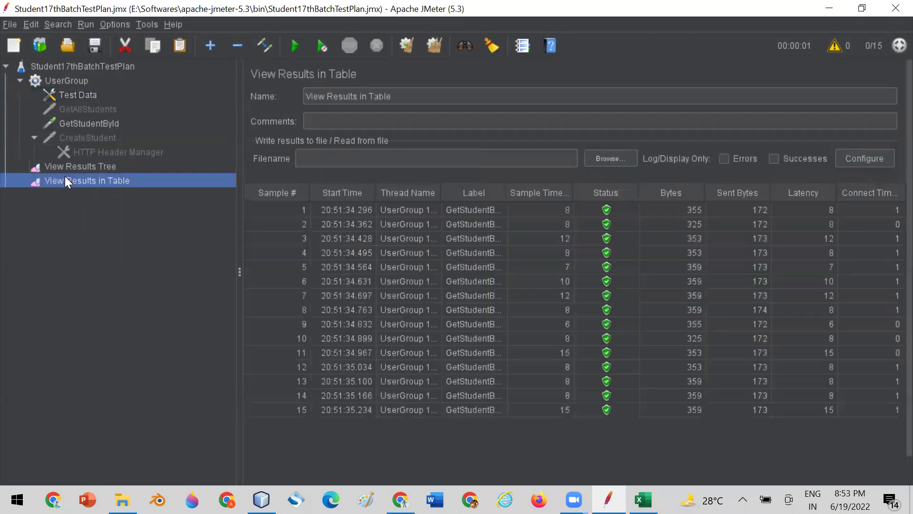
pyautogui.click(433, 46)
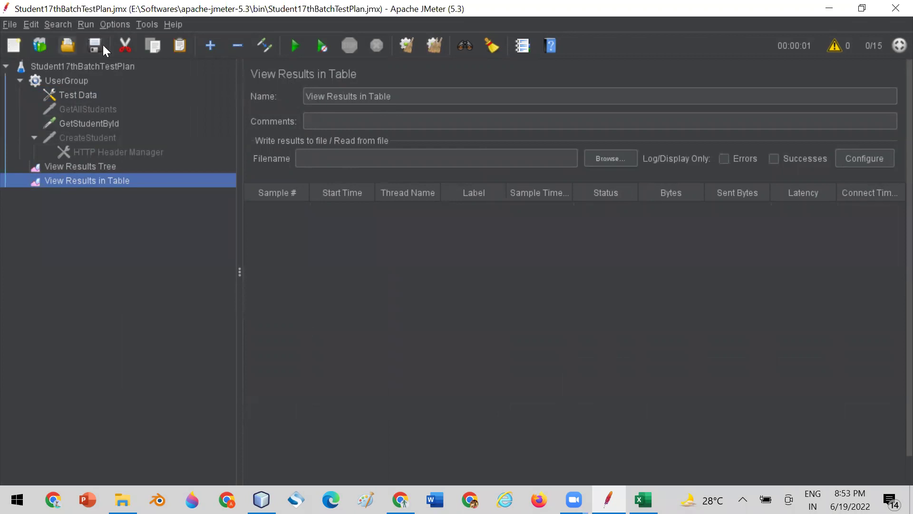
pyautogui.click(289, 43)
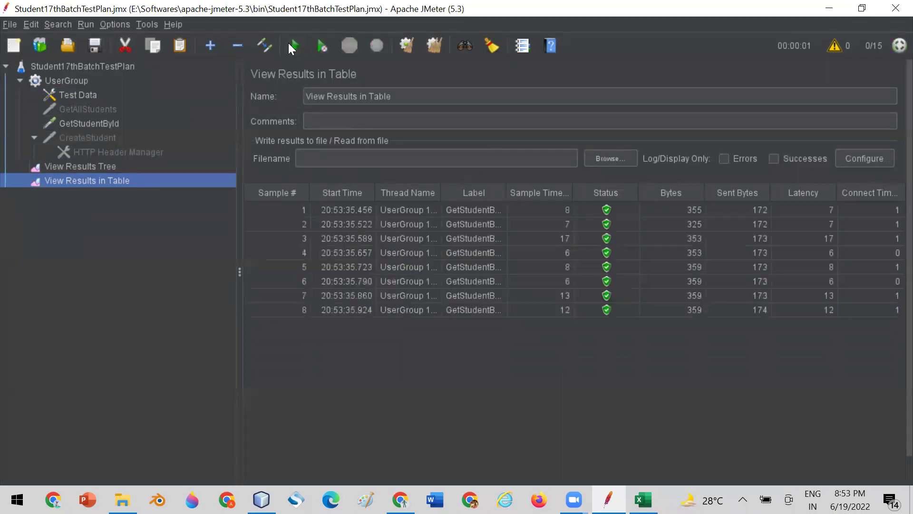
# Step: Compare the samples in View Results Tree and View Results in Table with the UserGroup's number of threads
pyautogui.click(91, 164)
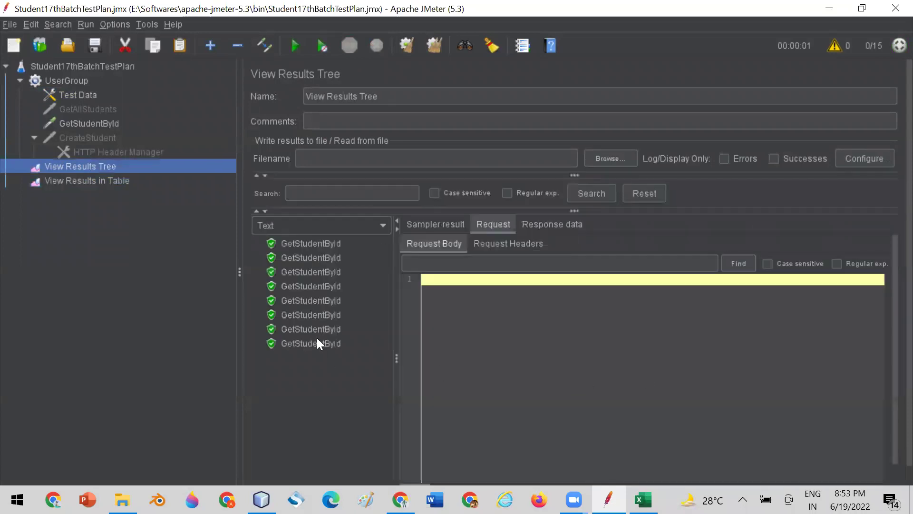
pyautogui.click(83, 180)
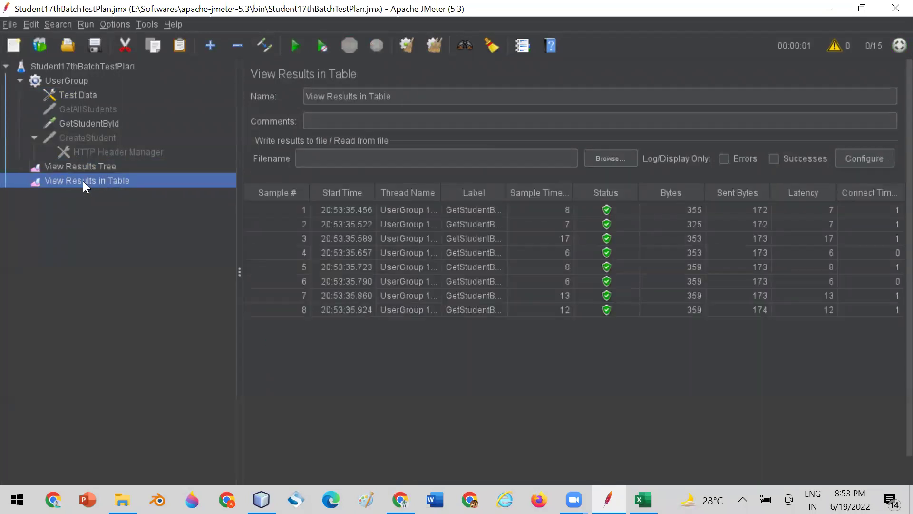
pyautogui.click(105, 165)
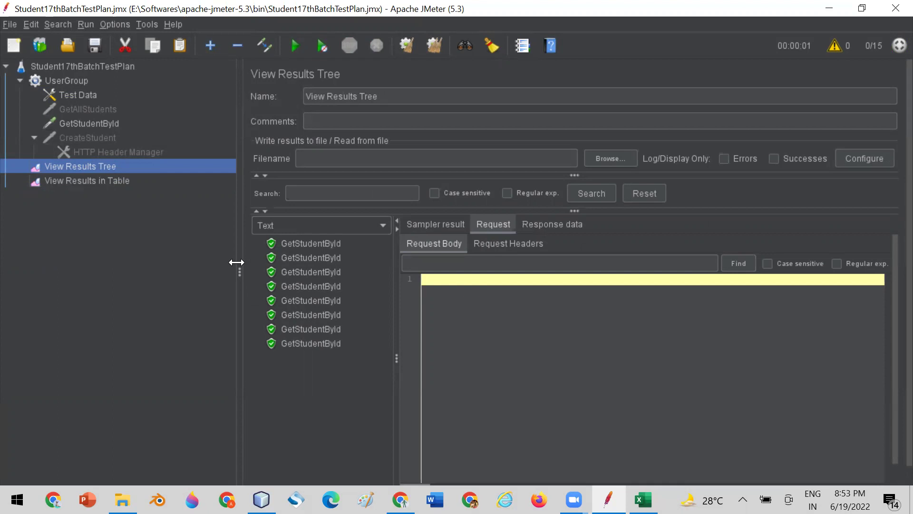
pyautogui.click(74, 80)
pyautogui.doubleClick(405, 210)
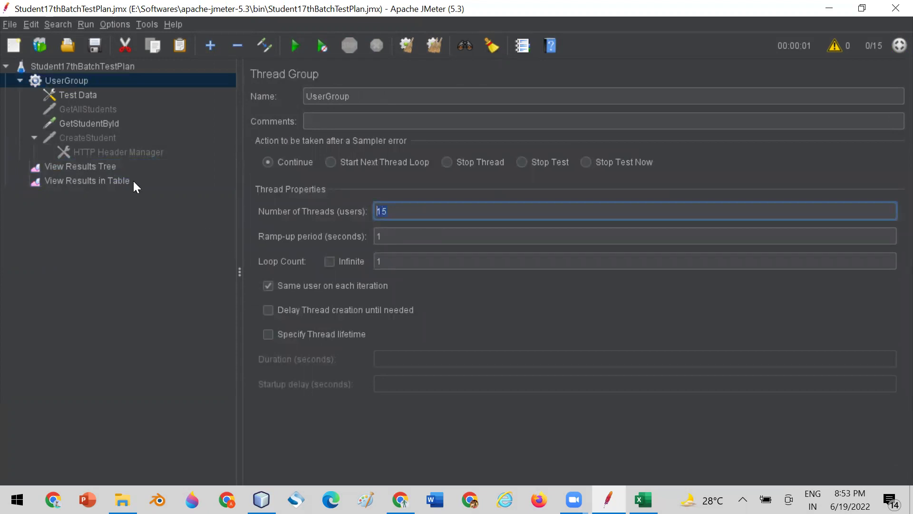
pyautogui.click(86, 181)
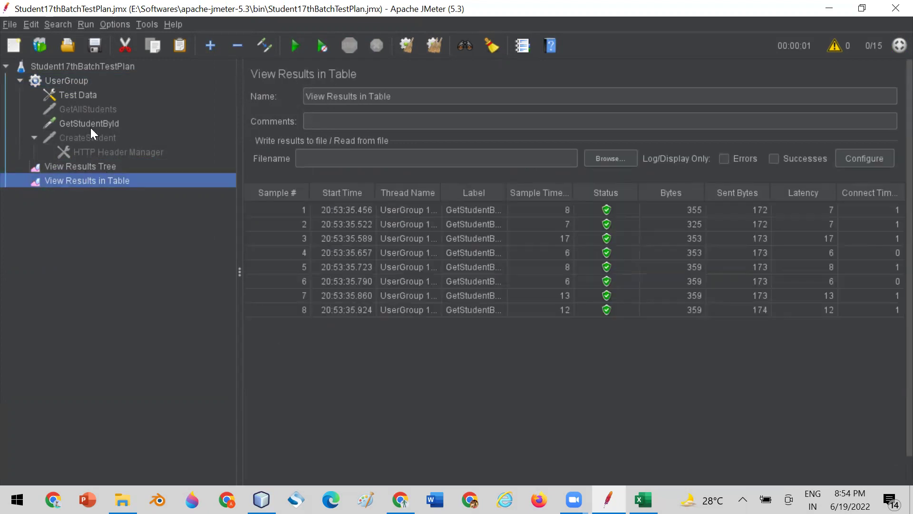
# Step: In the Test Data CSV config, set Recycle on EOF back to True and Stop thread on EOF back to False
pyautogui.click(90, 93)
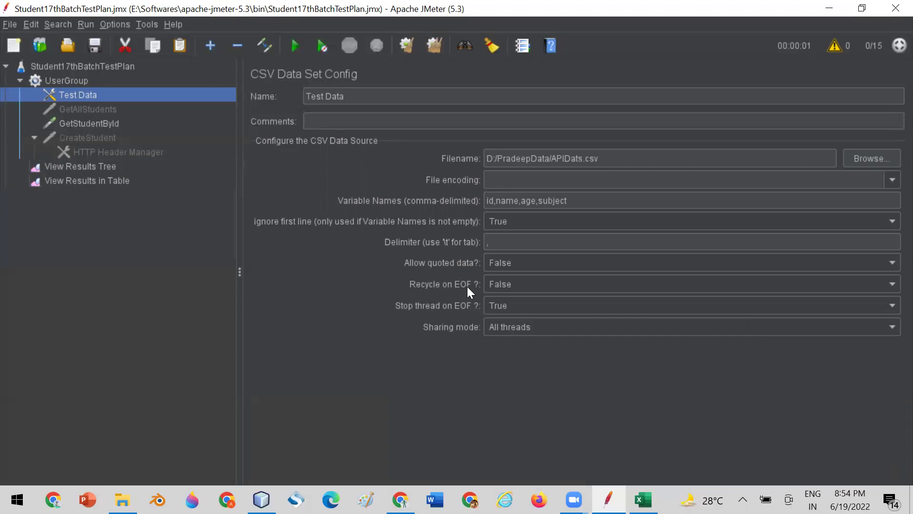
pyautogui.click(504, 284)
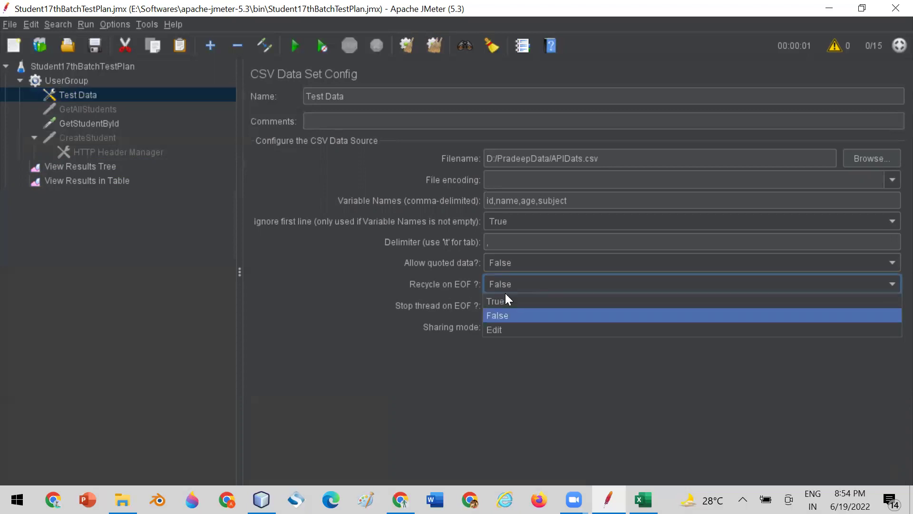
pyautogui.click(505, 302)
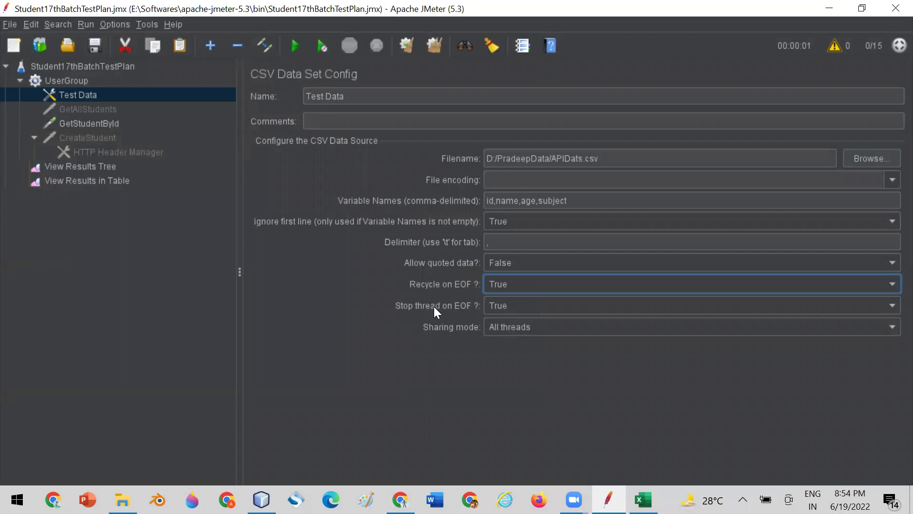
pyautogui.click(498, 308)
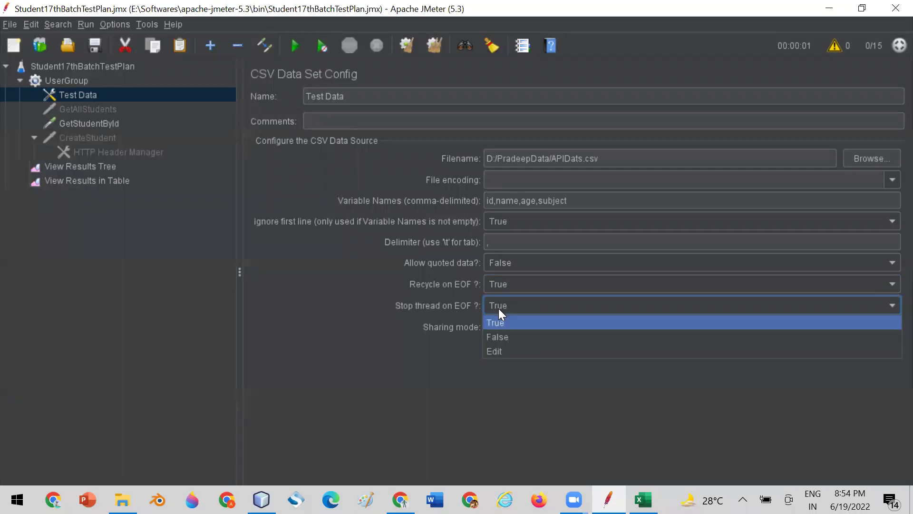
pyautogui.click(502, 338)
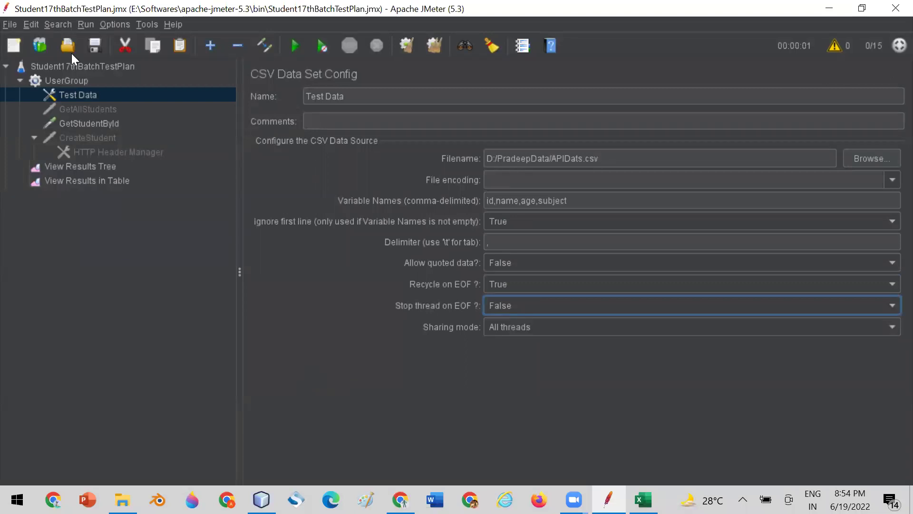
pyautogui.click(81, 136)
pyautogui.click(81, 96)
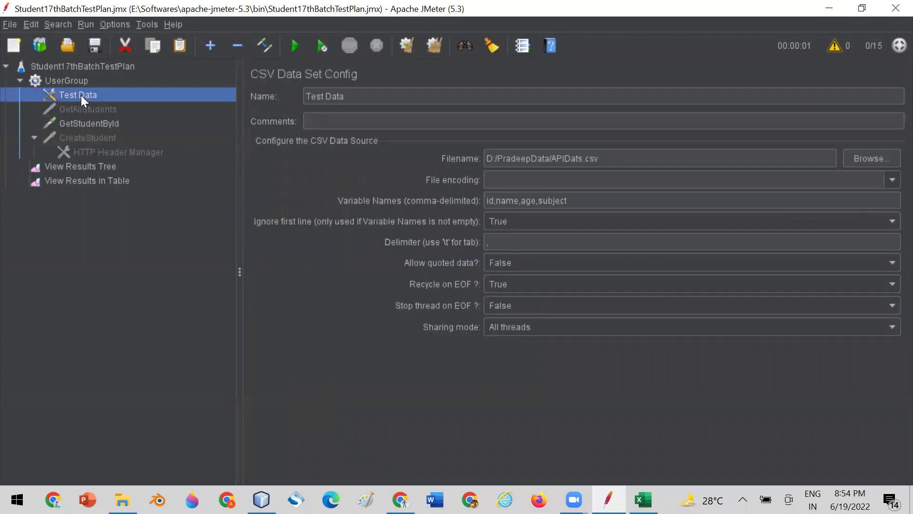
# Step: Disable the GetStudentById request and enable the CreateStudent request in the UserGroup
pyautogui.click(75, 80)
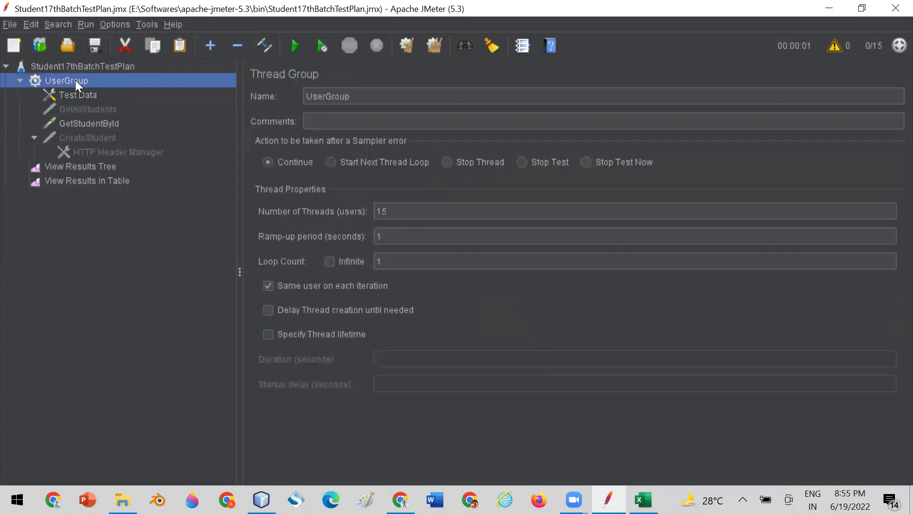
pyautogui.click(82, 122)
pyautogui.rightClick(82, 123)
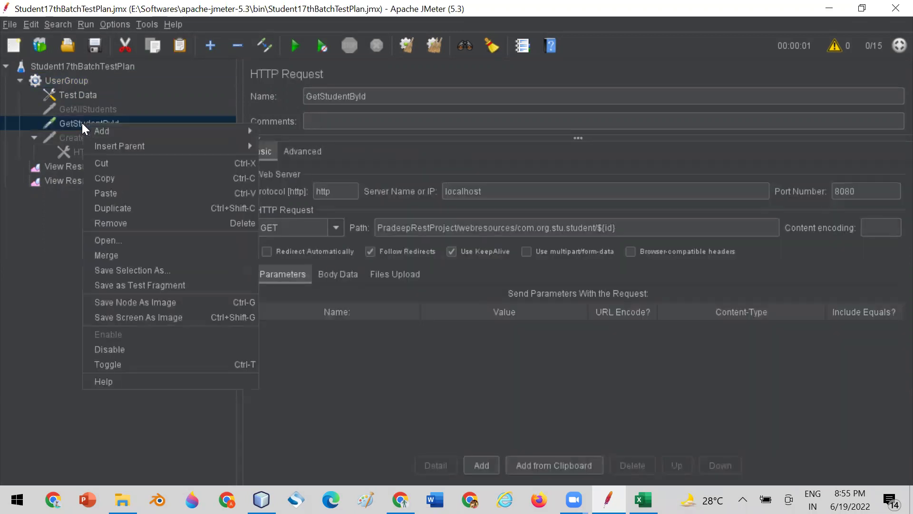
pyautogui.click(104, 349)
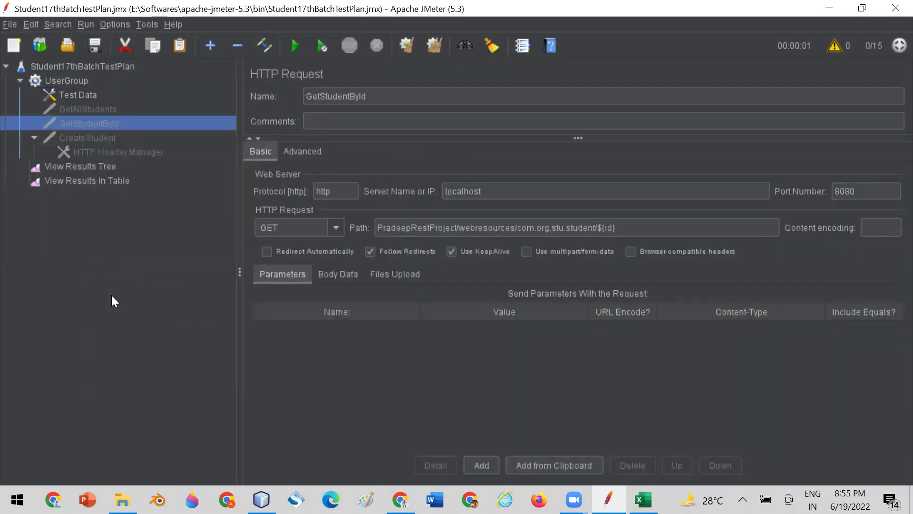
pyautogui.click(83, 138)
pyautogui.rightClick(83, 138)
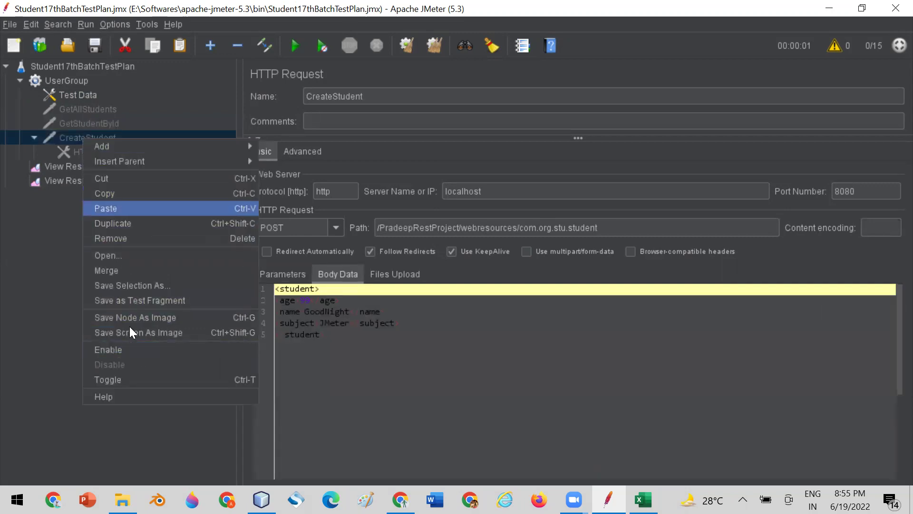
pyautogui.click(129, 348)
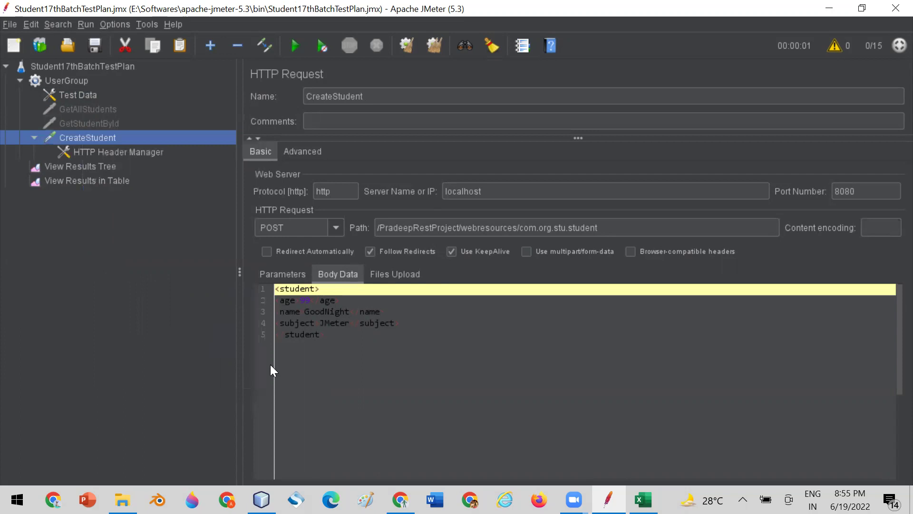
# Step: Compare the fixed age, name and subject values in the CreateStudent body with the variable names in the Test Data config
pyautogui.click(325, 301)
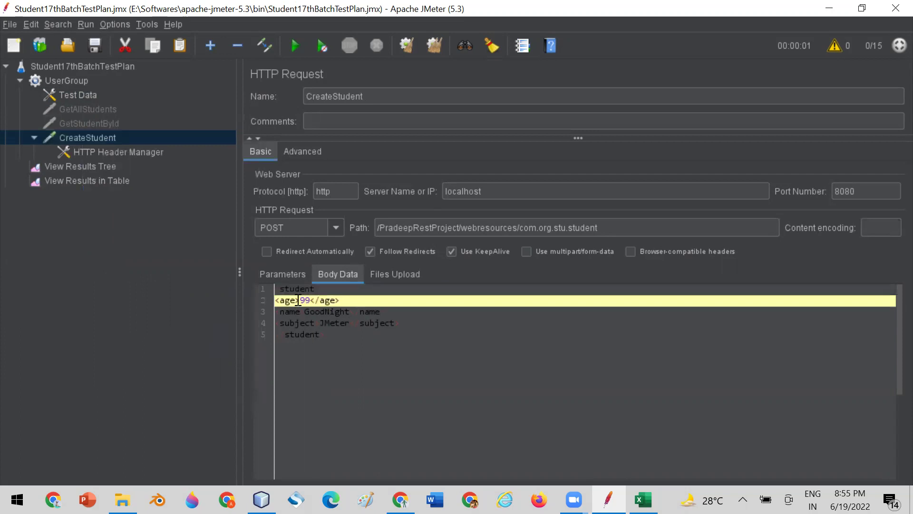
pyautogui.doubleClick(307, 300)
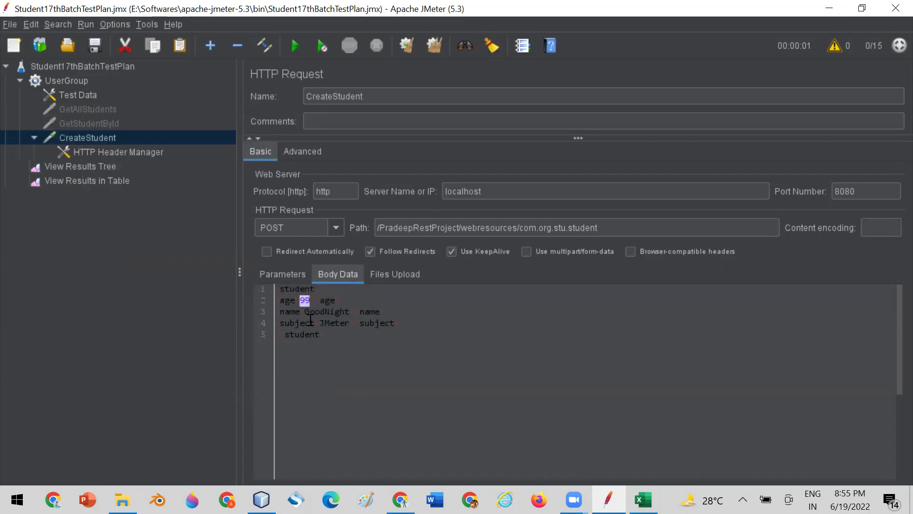
pyautogui.moveTo(304, 312); pyautogui.dragTo(352, 323)
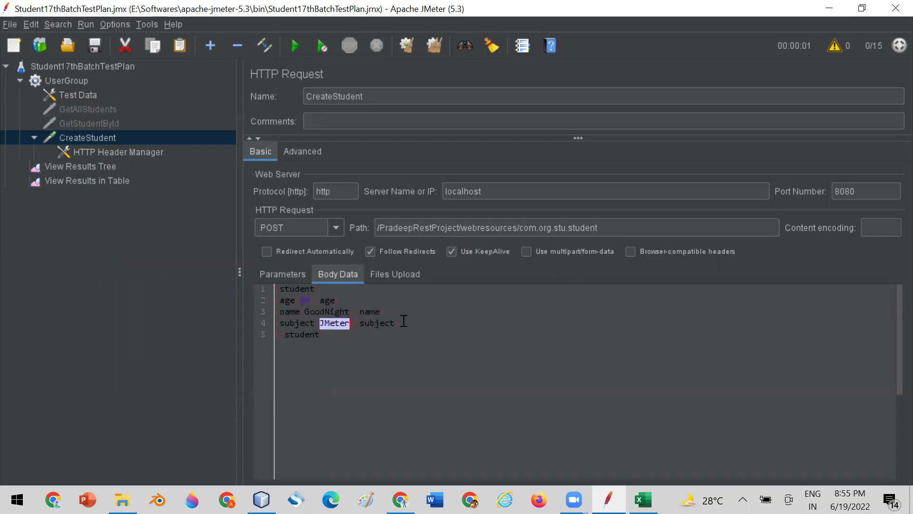
pyautogui.click(88, 95)
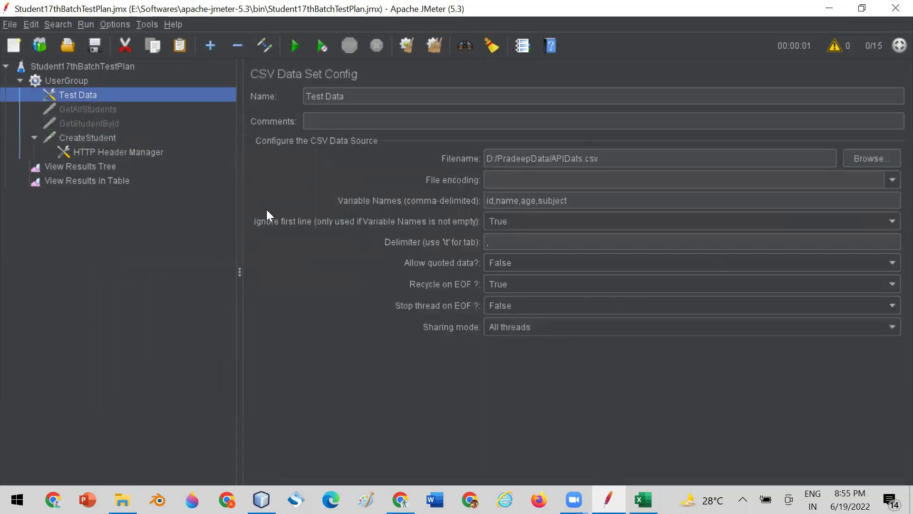
pyautogui.doubleClick(500, 202)
pyautogui.doubleClick(551, 202)
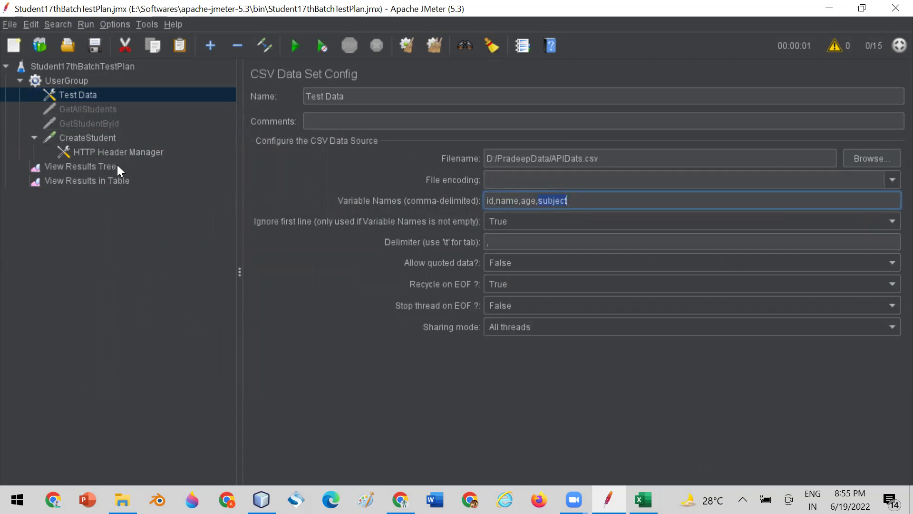
pyautogui.click(578, 202)
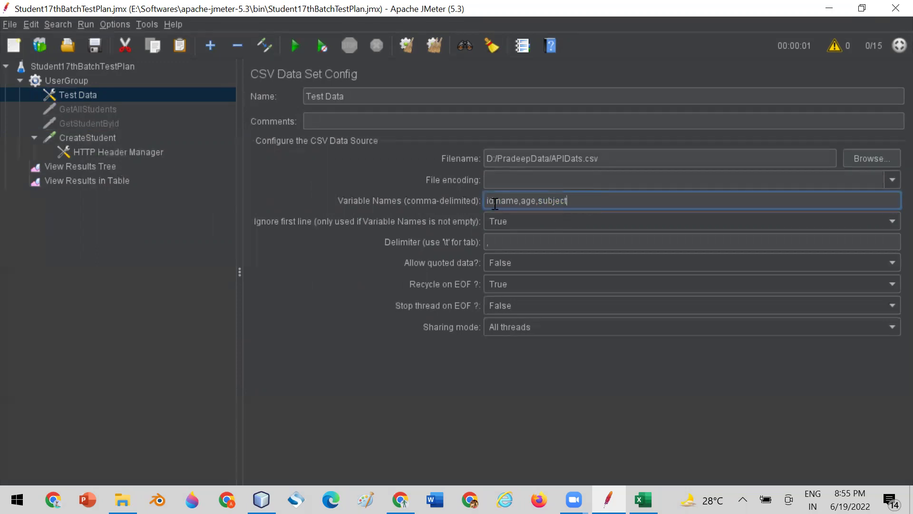
pyautogui.moveTo(496, 201); pyautogui.dragTo(568, 202)
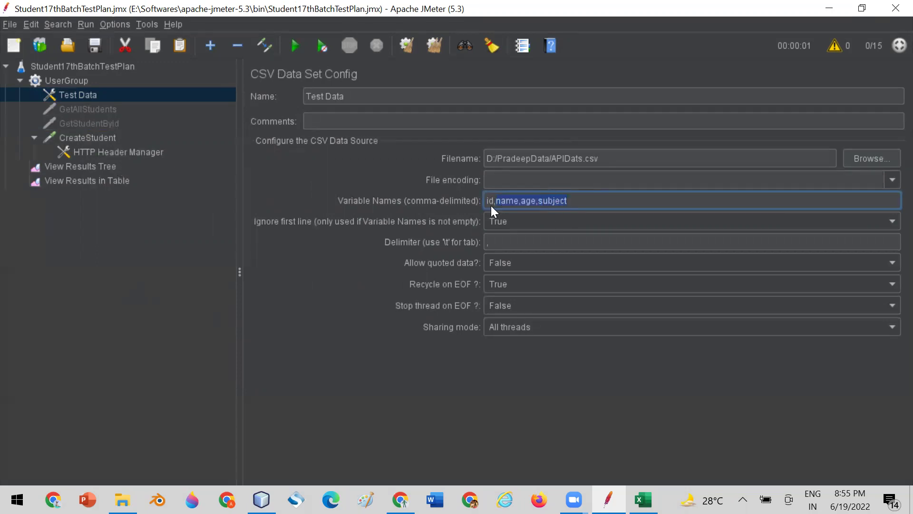
pyautogui.click(508, 203)
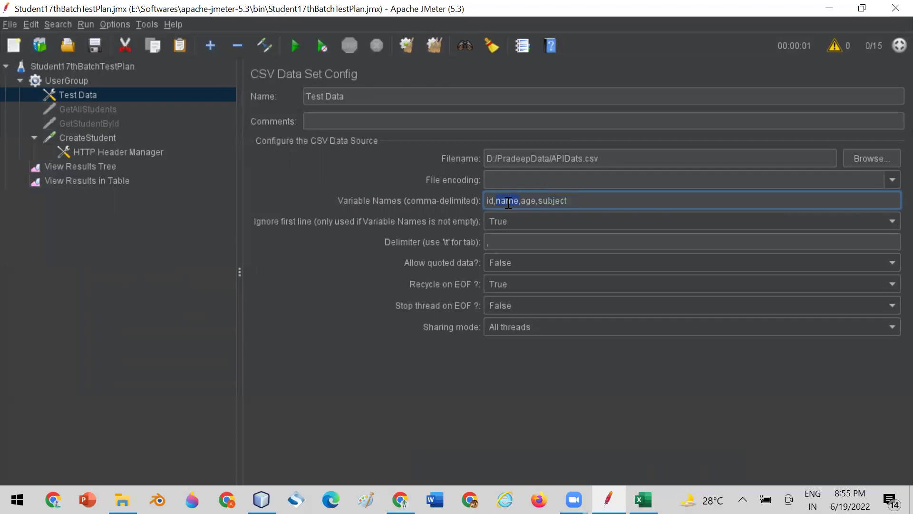
# Step: In the CreateStudent body, replace the fixed value of the name element with the variable ${name}
pyautogui.doubleClick(95, 138)
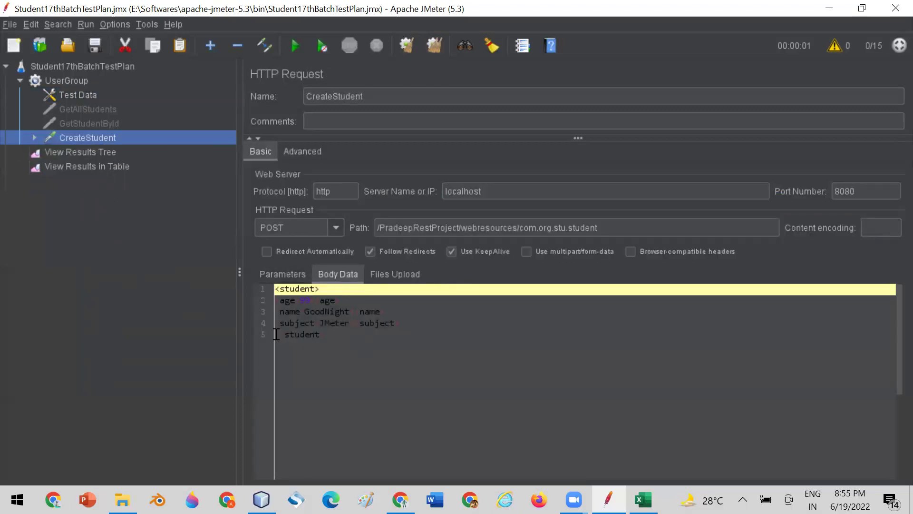
pyautogui.click(376, 311)
pyautogui.press('BackSpace')
pyautogui.press('BackSpace')
pyautogui.press('BackSpace')
pyautogui.press('BackSpace')
pyautogui.press('BackSpace')
pyautogui.press('BackSpace')
pyautogui.press('BackSpace')
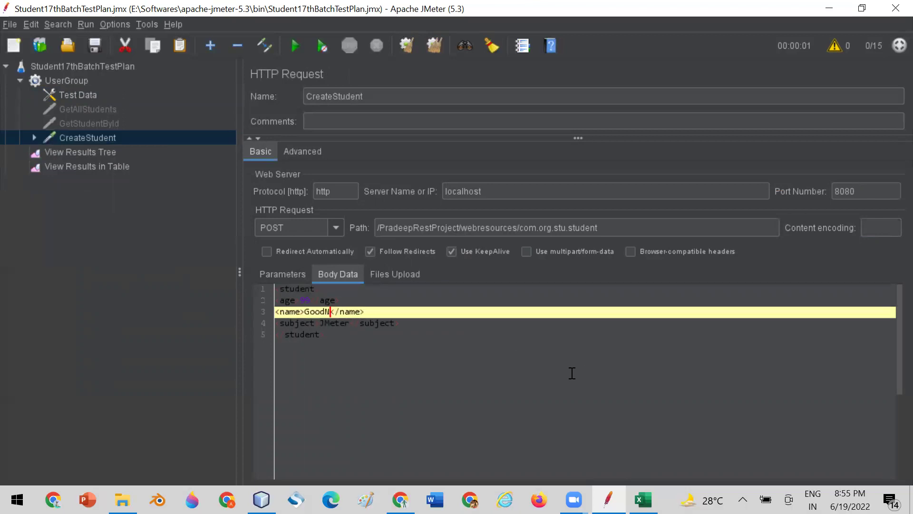
pyautogui.press('BackSpace')
pyautogui.press('BackSpace')
pyautogui.write('${')
pyautogui.write('}')
pyautogui.press('Left')
pyautogui.write('name')
# Step: Replace the fixed value of the age element with ${age}, copying the variable name from the Test Data config
pyautogui.click(309, 300)
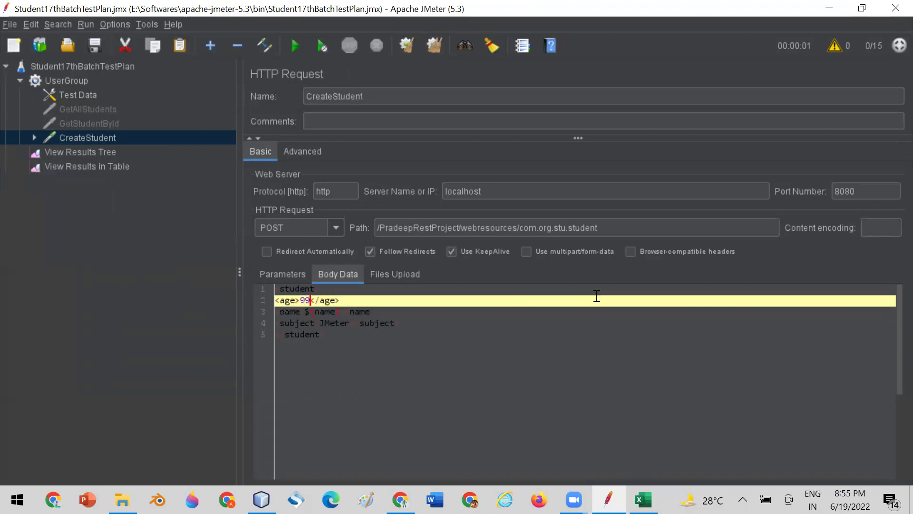
pyautogui.press('BackSpace')
pyautogui.press('BackSpace')
pyautogui.write('{}')
pyautogui.press('Left')
pyautogui.click(82, 95)
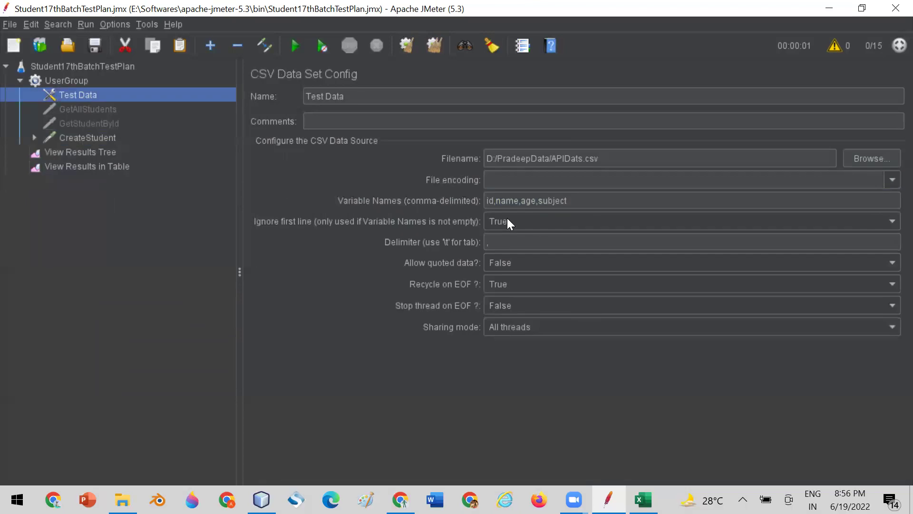
pyautogui.doubleClick(526, 200)
pyautogui.hotkey('ctrl', 'c')
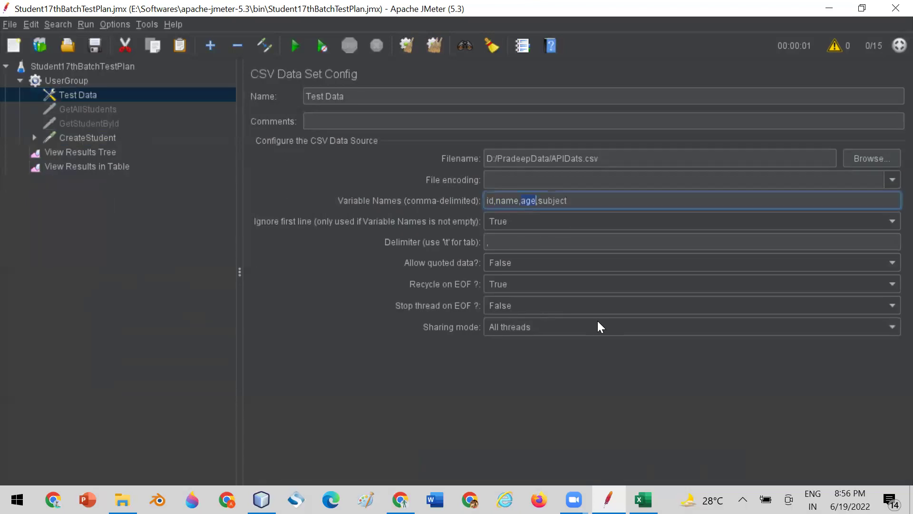
pyautogui.click(87, 137)
pyautogui.hotkey('ctrl', 'v')
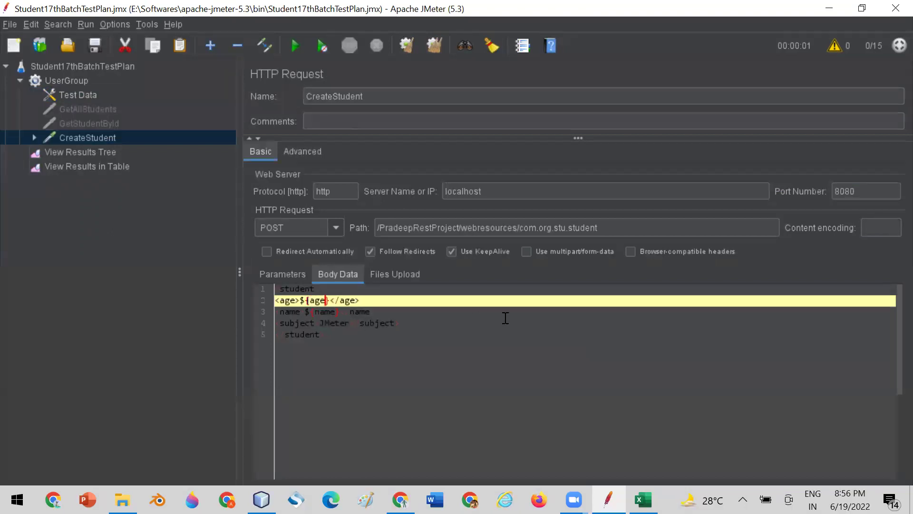
# Step: Replace the fixed value of the subject element with ${subject}, copying the variable name from the Test Data config
pyautogui.click(348, 324)
pyautogui.press('BackSpace')
pyautogui.press('BackSpace')
pyautogui.press('BackSpace')
pyautogui.press('BackSpace')
pyautogui.press('BackSpace')
pyautogui.press('BackSpace')
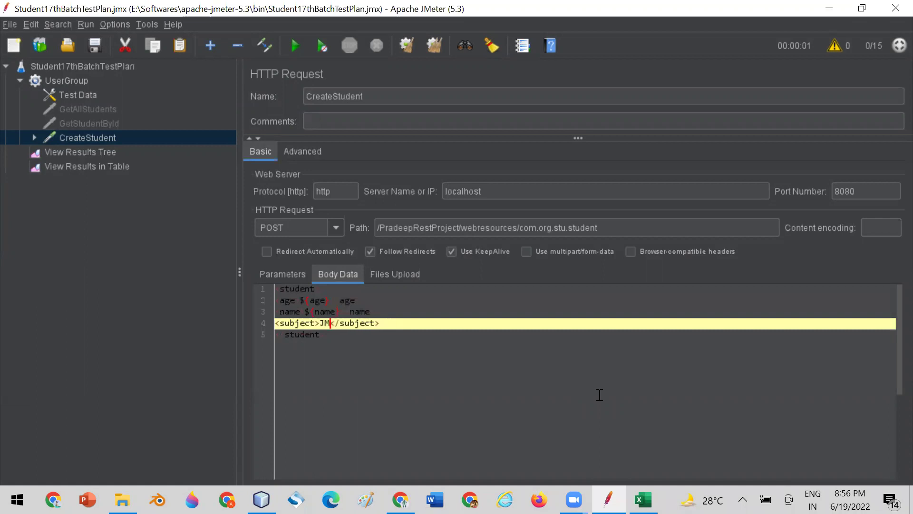
pyautogui.write('${}')
pyautogui.press('Left')
pyautogui.click(69, 94)
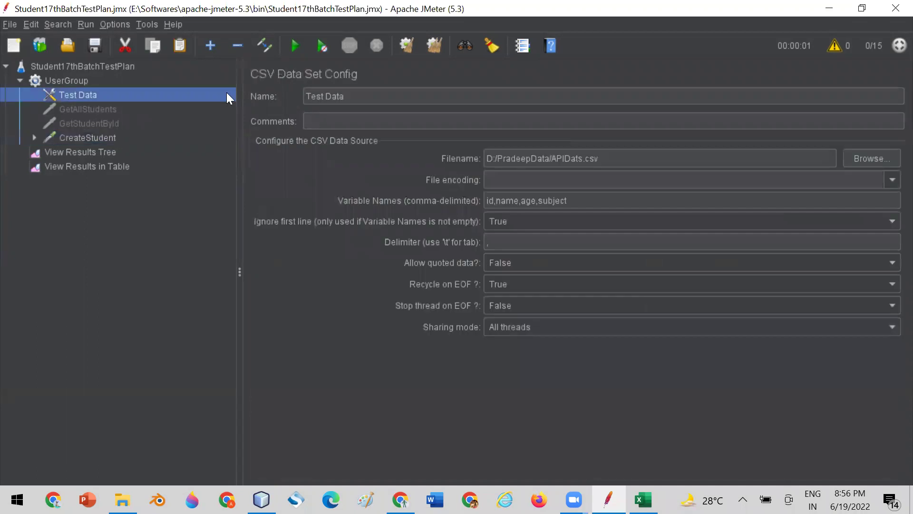
pyautogui.doubleClick(548, 201)
pyautogui.hotkey('ctrl', 'c')
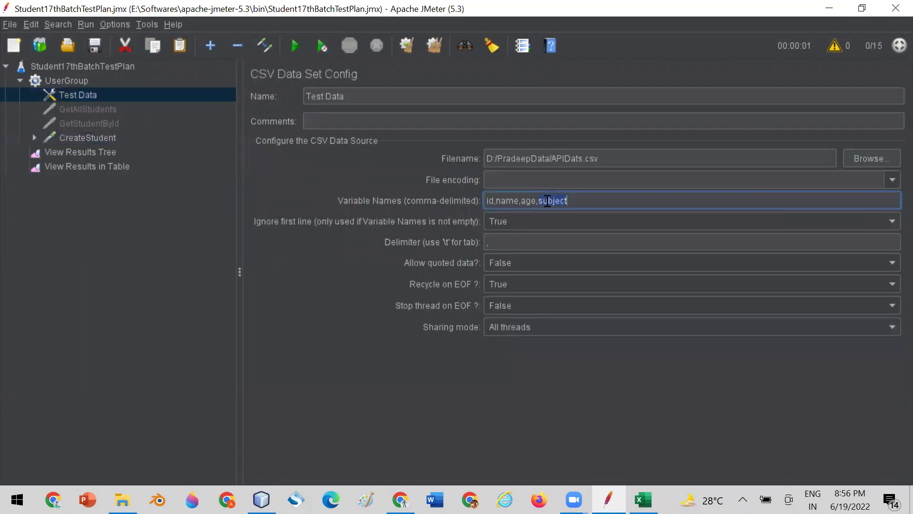
pyautogui.click(81, 139)
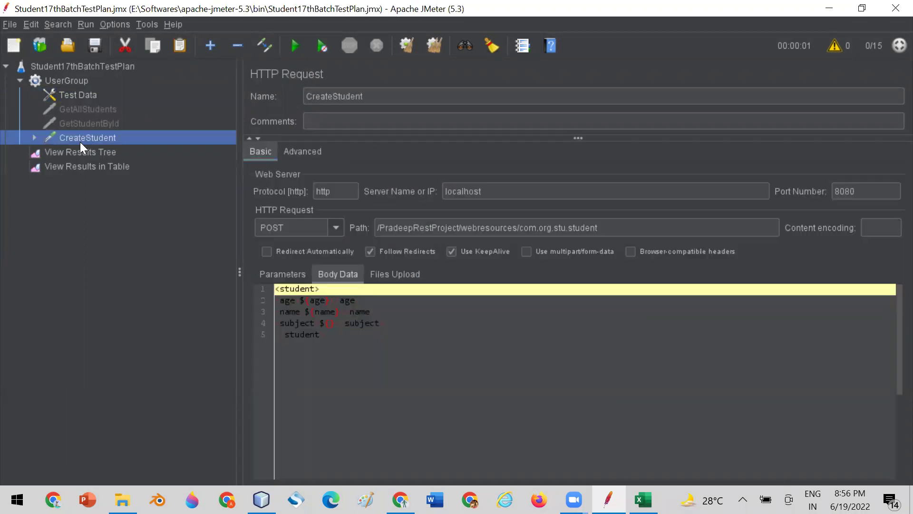
pyautogui.click(330, 327)
pyautogui.hotkey('ctrl', 'v')
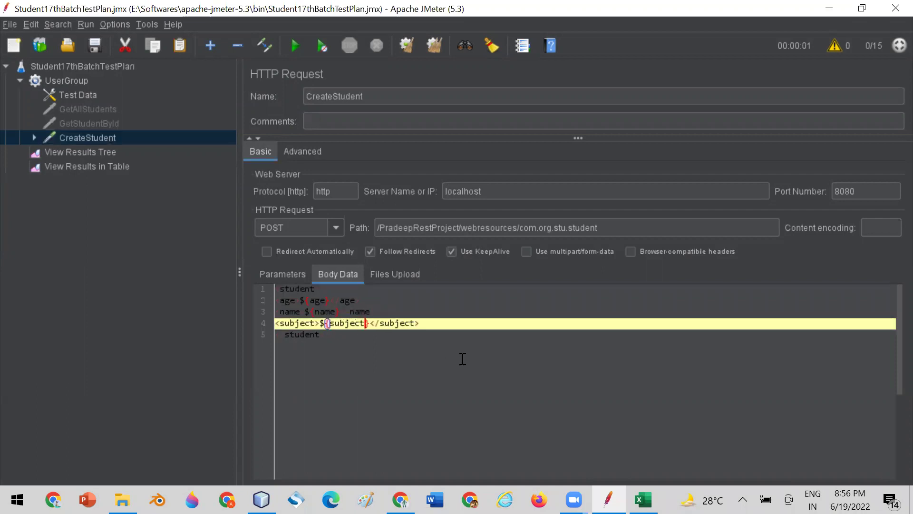
# Step: Check View Results Tree, switch to APIDats.csv in Excel and review the name, age and subject values in rows 2 to 4
pyautogui.click(103, 167)
pyautogui.click(97, 153)
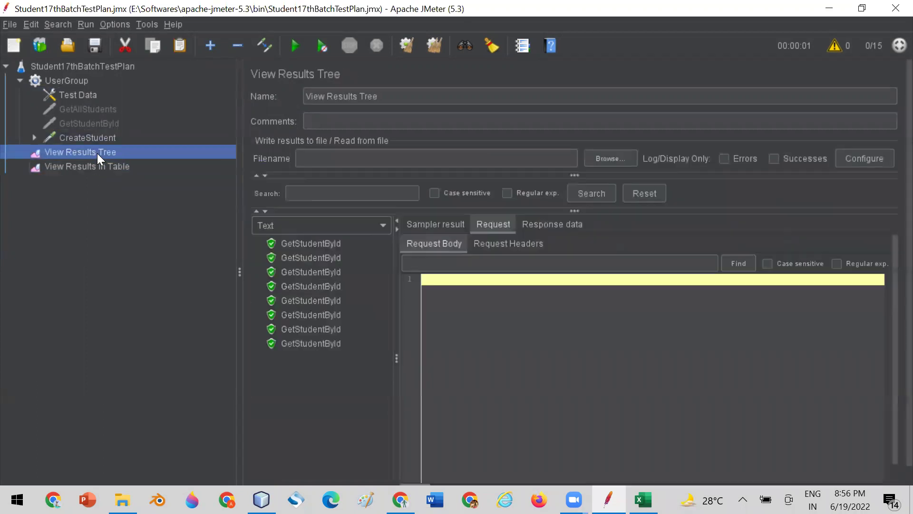
pyautogui.click(643, 499)
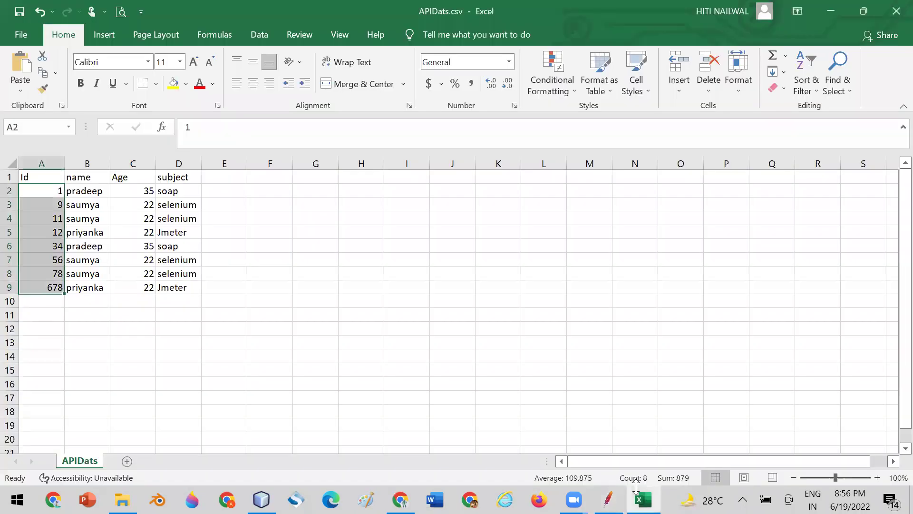
pyautogui.click(88, 191)
pyautogui.click(128, 189)
pyautogui.click(172, 191)
pyautogui.click(97, 203)
pyautogui.click(131, 200)
pyautogui.click(181, 204)
pyautogui.click(102, 217)
pyautogui.click(127, 217)
pyautogui.click(192, 222)
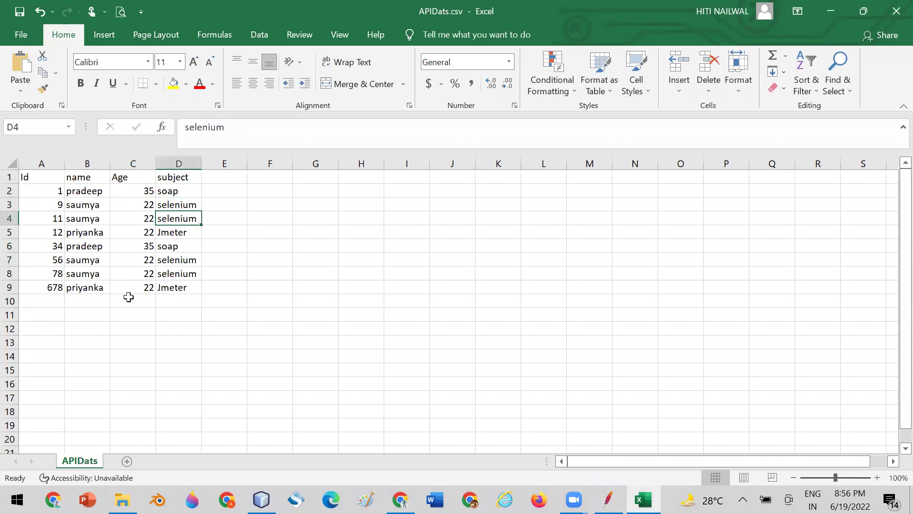
# Step: Enter new student names in cells B4 and B5 and set the age in C5 to 34
pyautogui.click(87, 219)
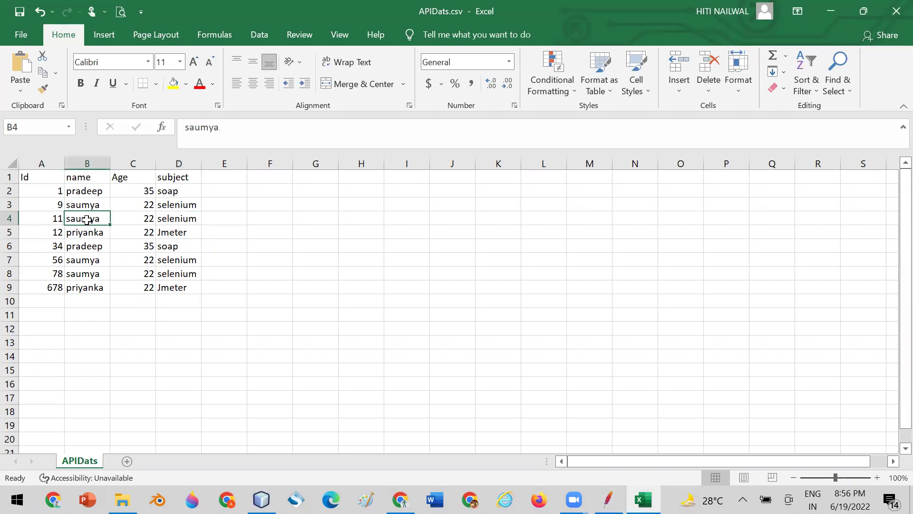
pyautogui.write('Rahul')
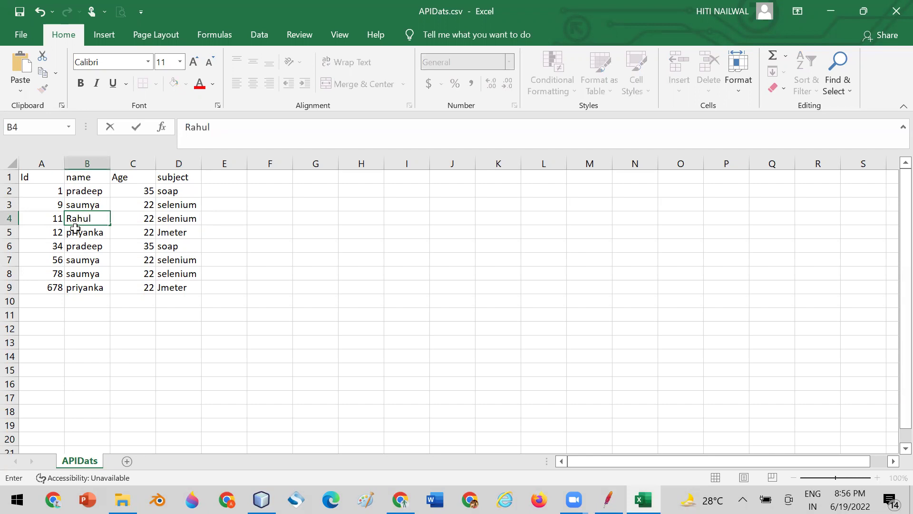
pyautogui.click(78, 232)
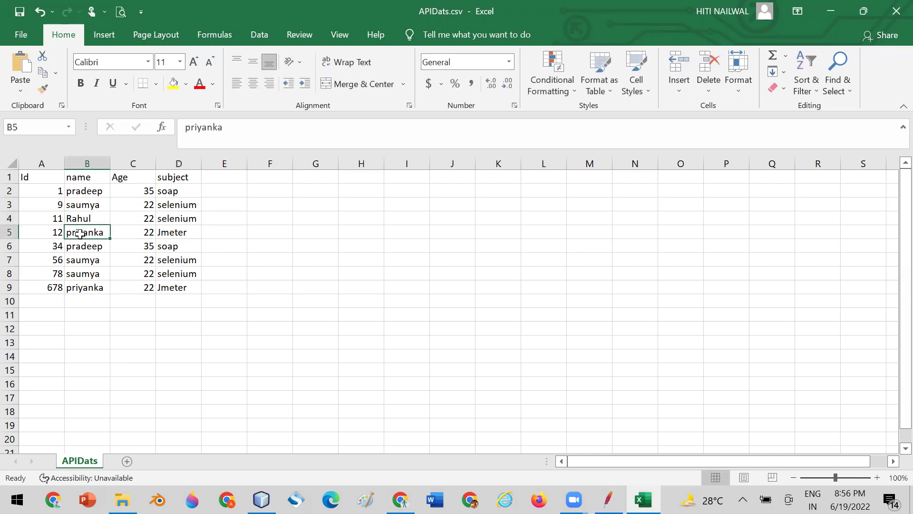
pyautogui.write('Payal')
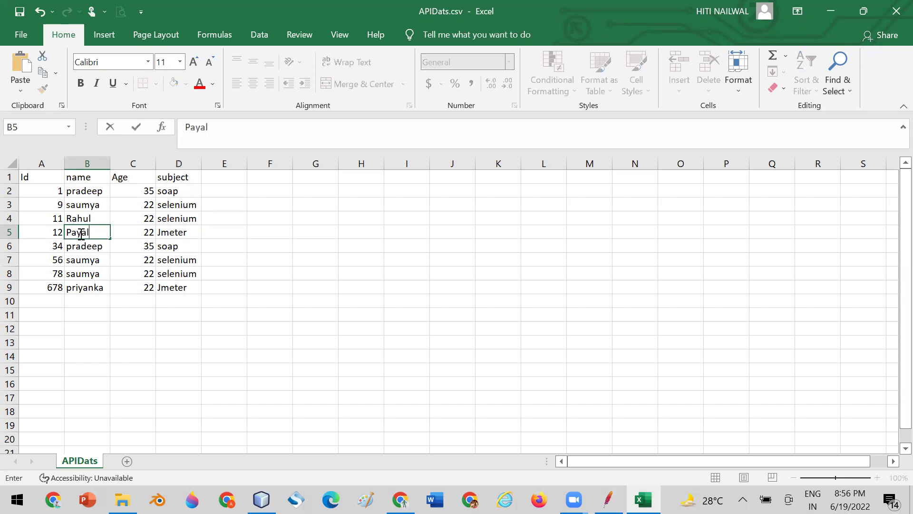
pyautogui.click(142, 232)
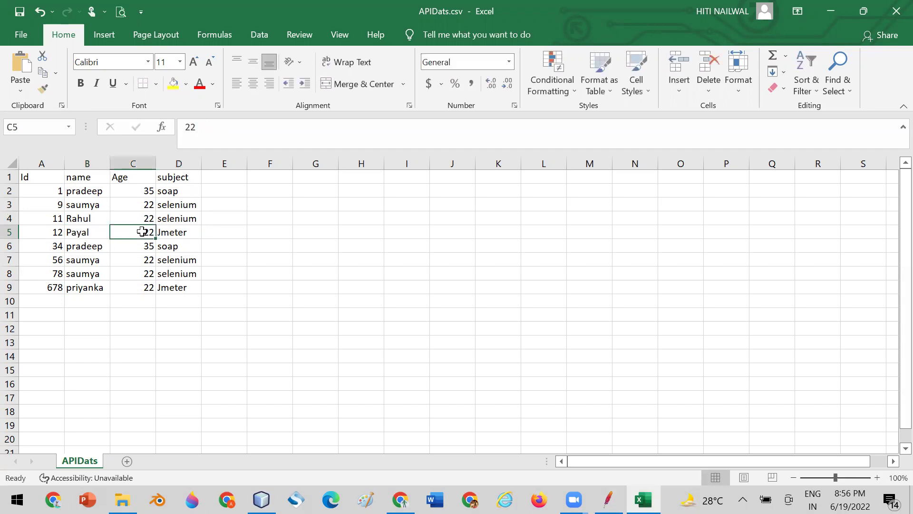
pyautogui.write('34')
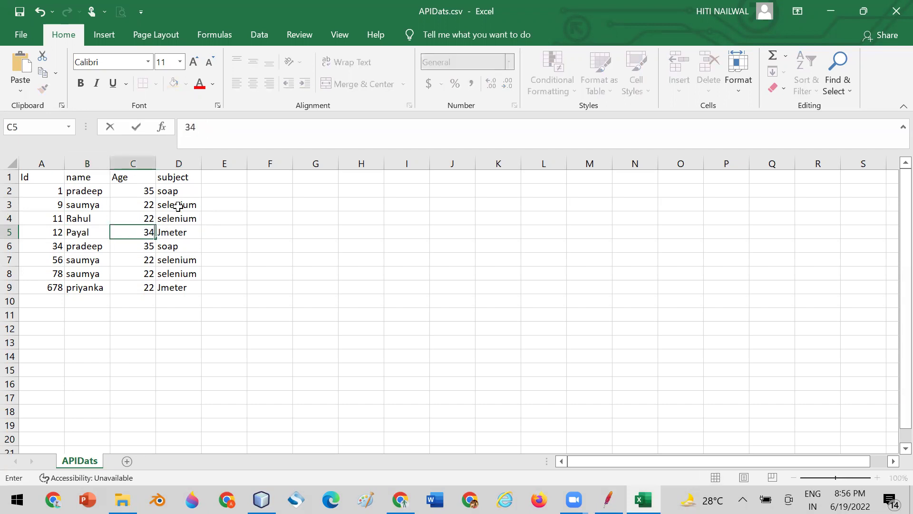
# Step: Enter a new student name in cell B7, replacing the repeated name for Id 56
pyautogui.click(178, 205)
pyautogui.click(98, 246)
pyautogui.click(96, 262)
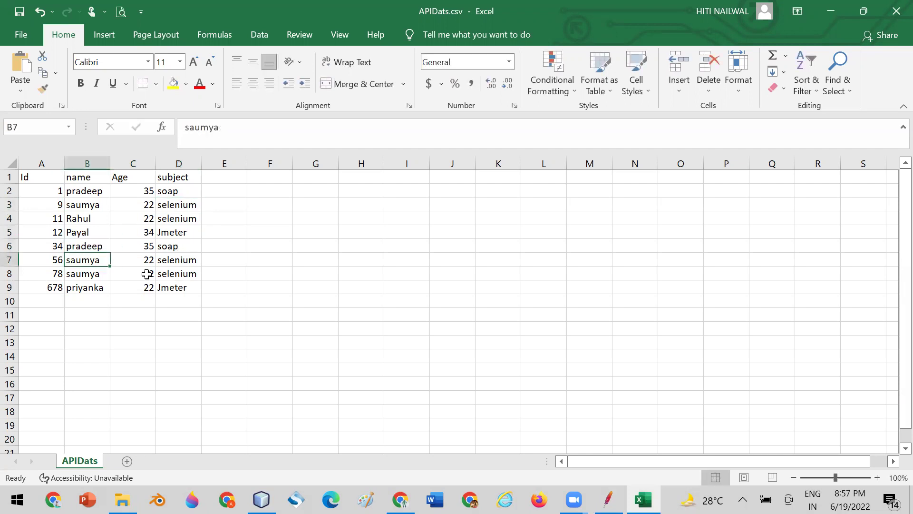
pyautogui.write('Gita')
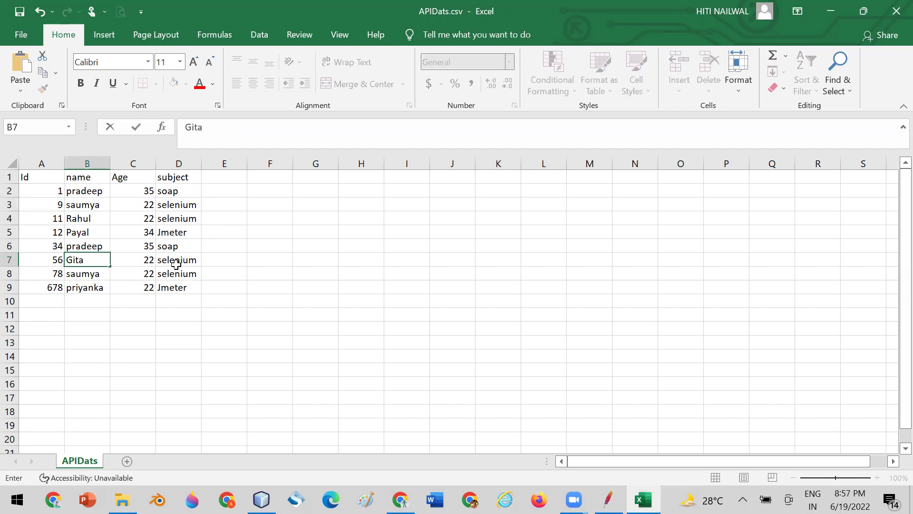
# Step: Set the subject in cell D8 to RestAssured
pyautogui.click(175, 259)
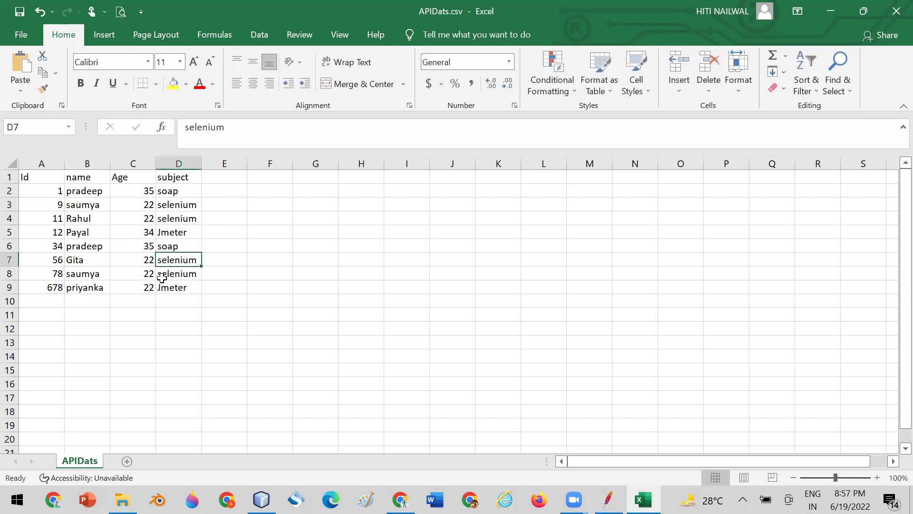
pyautogui.click(175, 275)
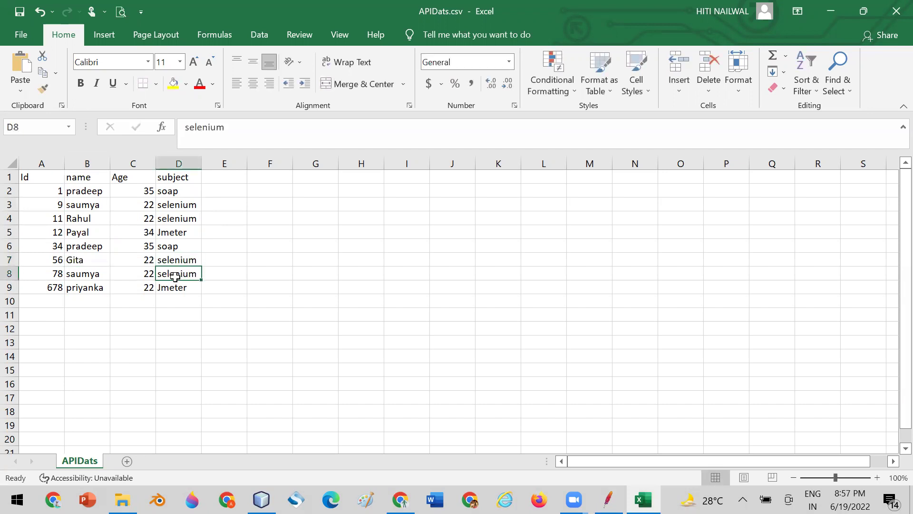
pyautogui.write('Rest')
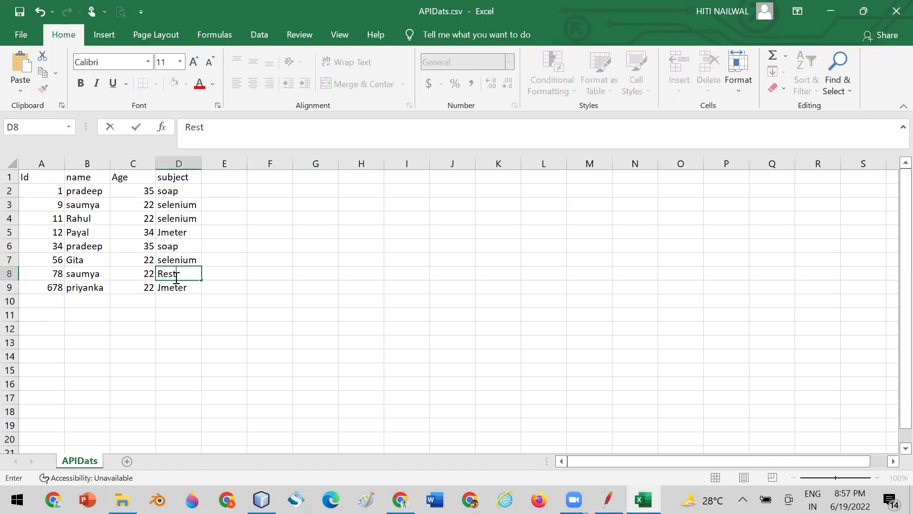
pyautogui.write('Assured')
pyautogui.press('Return')
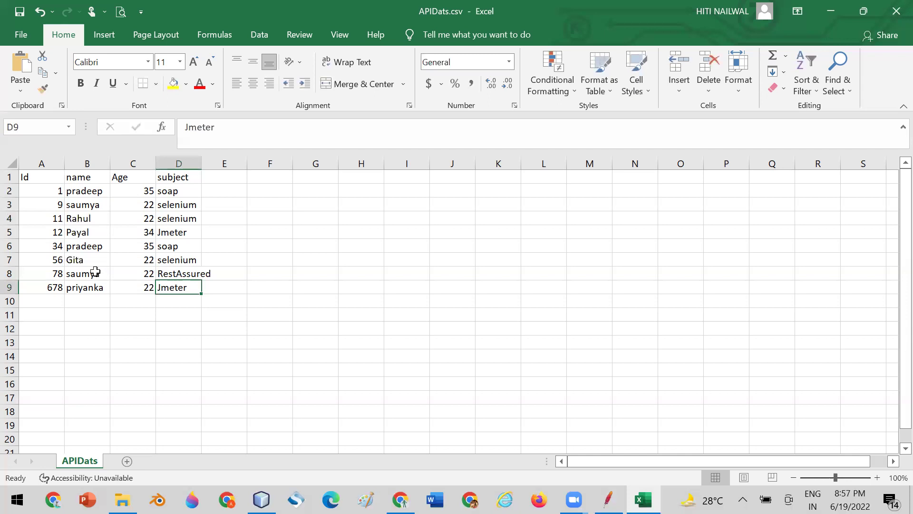
# Step: Enter a new student name in cell B8 and save APIDats.csv, keeping the CSV format
pyautogui.click(96, 271)
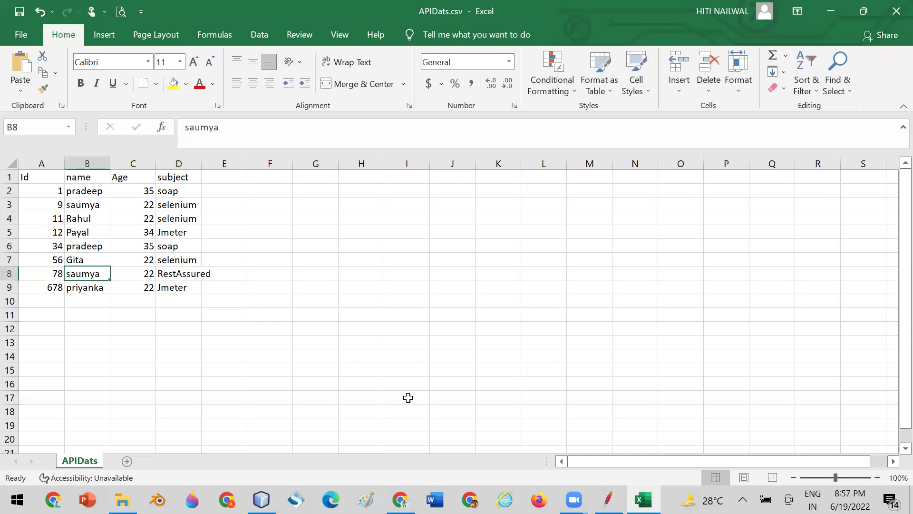
pyautogui.hotkey('alt', 'Tab')
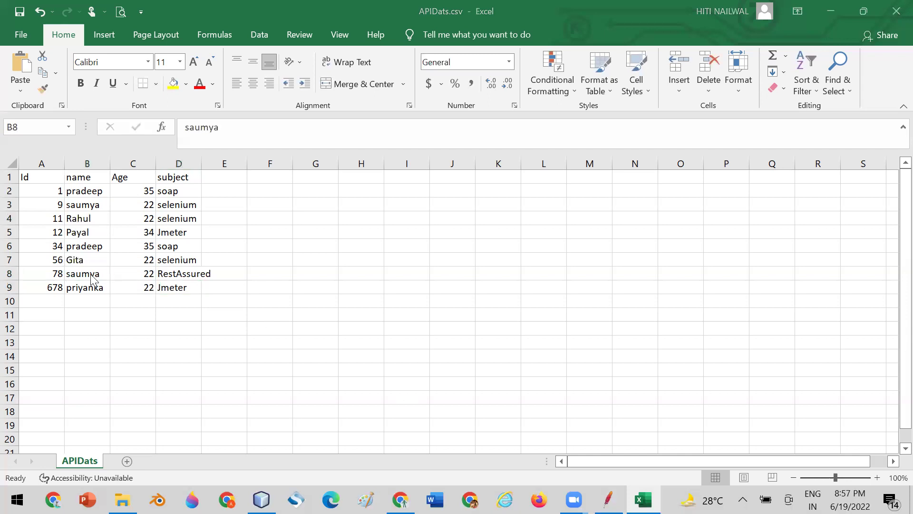
pyautogui.click(91, 275)
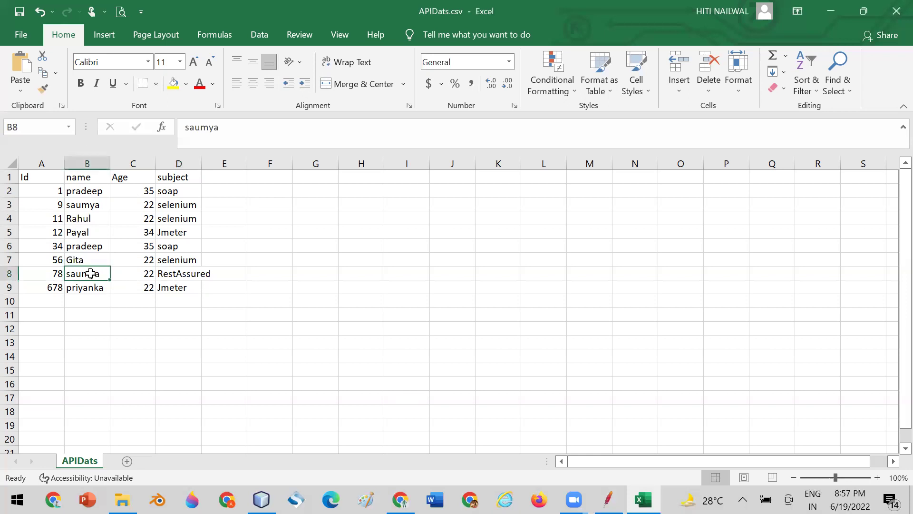
pyautogui.write('Deepak')
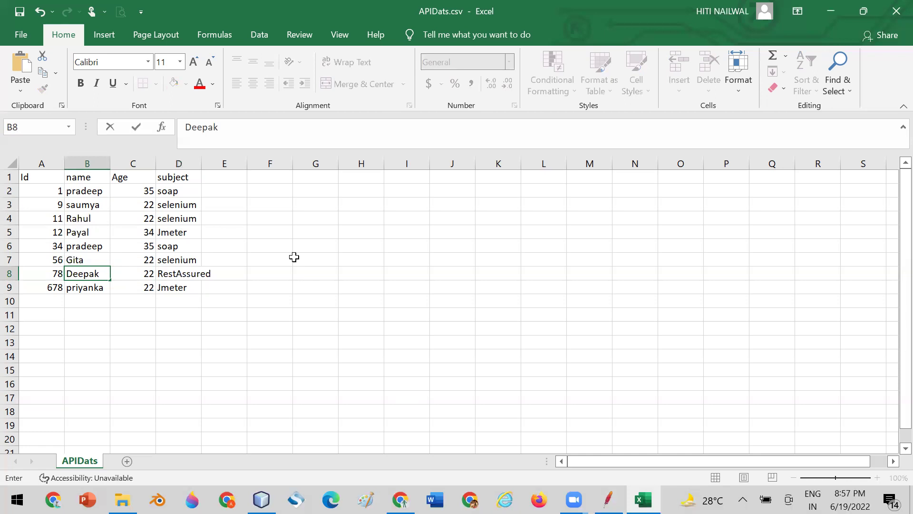
pyautogui.click(178, 310)
pyautogui.hotkey('ctrl', 's')
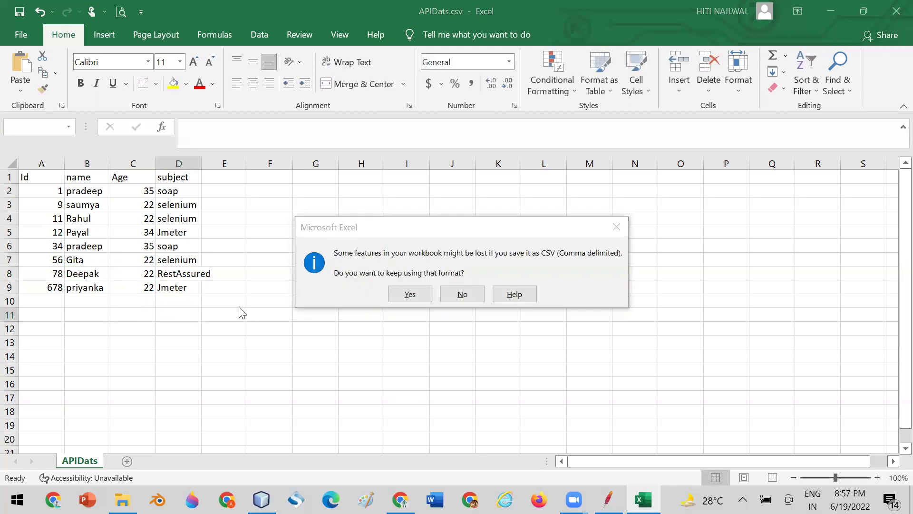
pyautogui.click(408, 293)
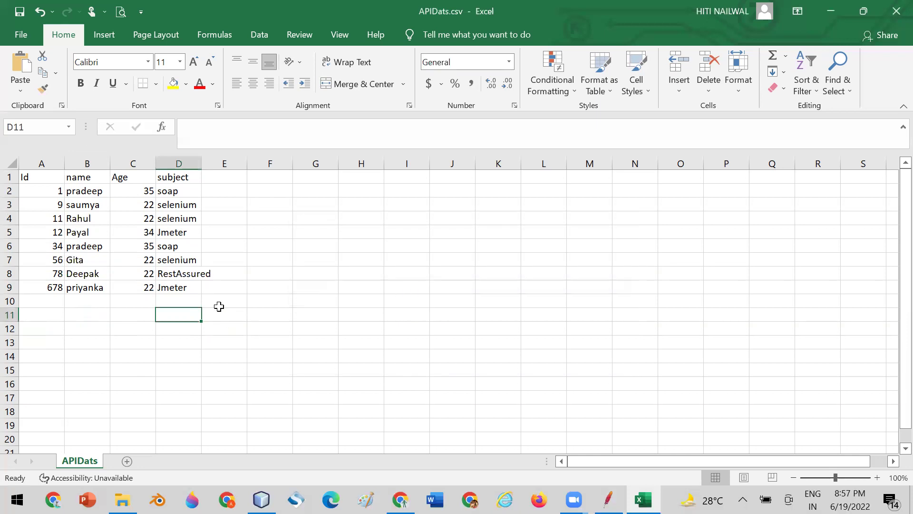
pyautogui.moveTo(88, 190); pyautogui.dragTo(182, 280)
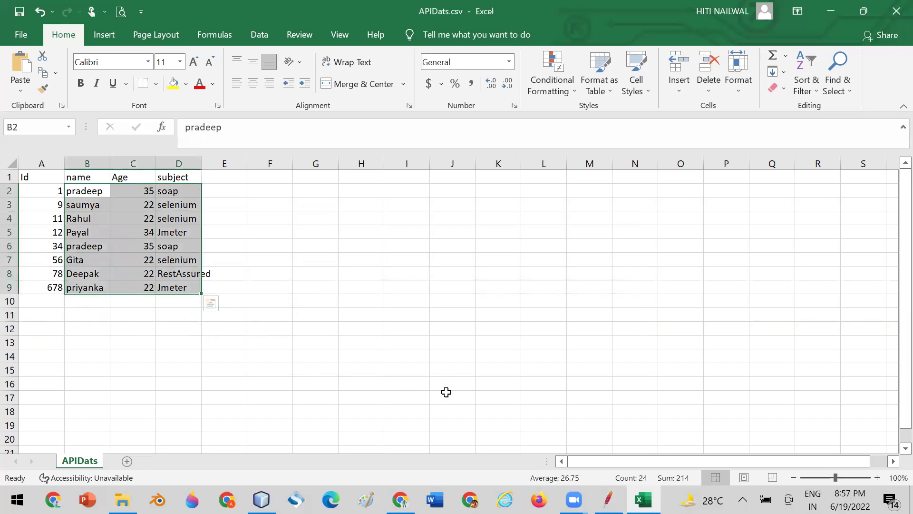
# Step: Switch to JMeter, clear all previous results and run the test plan
pyautogui.click(607, 500)
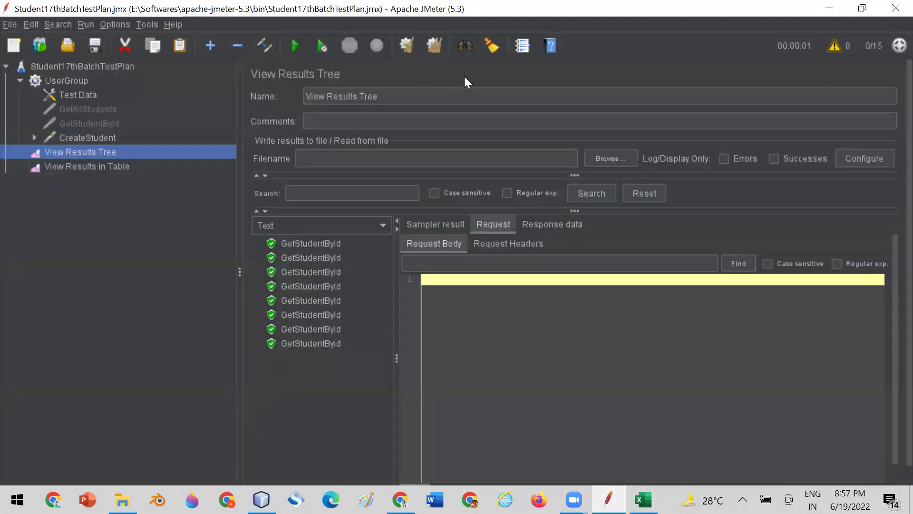
pyautogui.click(435, 43)
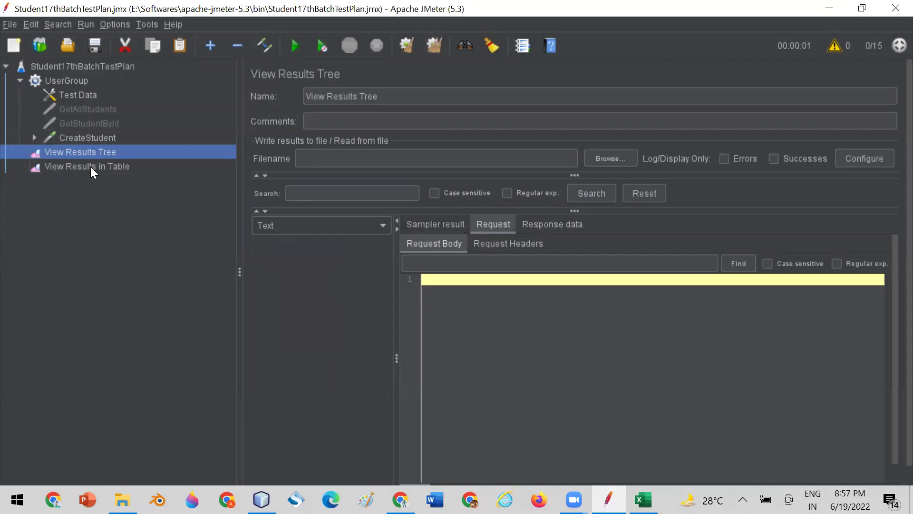
pyautogui.click(293, 46)
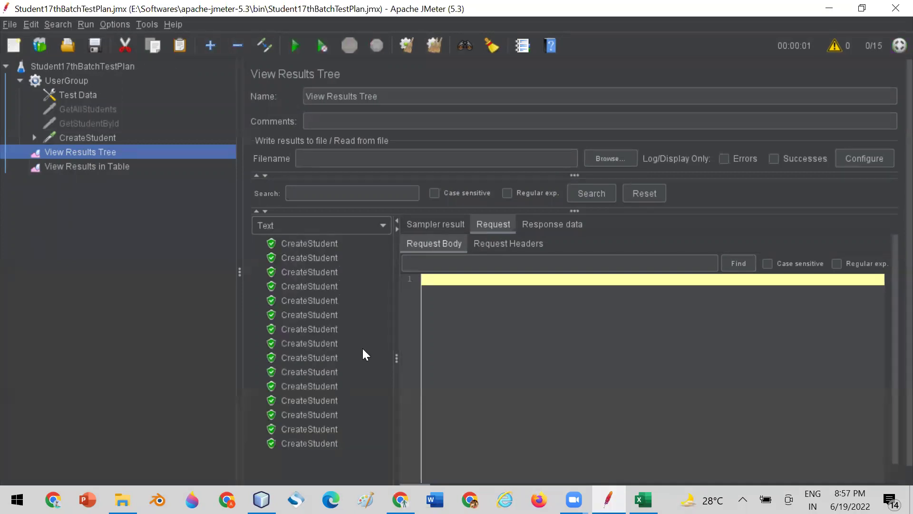
# Step: Examine the request bodies of the CreateStudent samples to compare the posted age, name and subject with the CSV rows
pyautogui.click(304, 244)
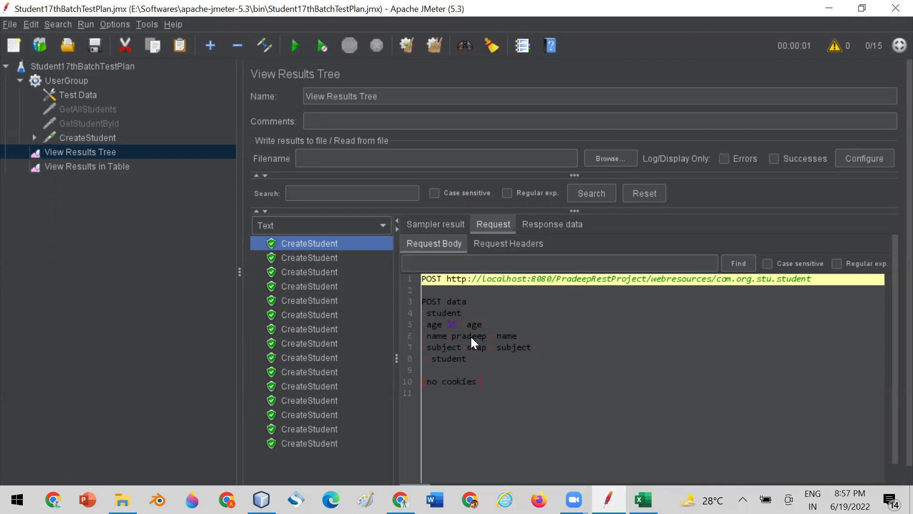
pyautogui.moveTo(471, 359); pyautogui.dragTo(416, 298)
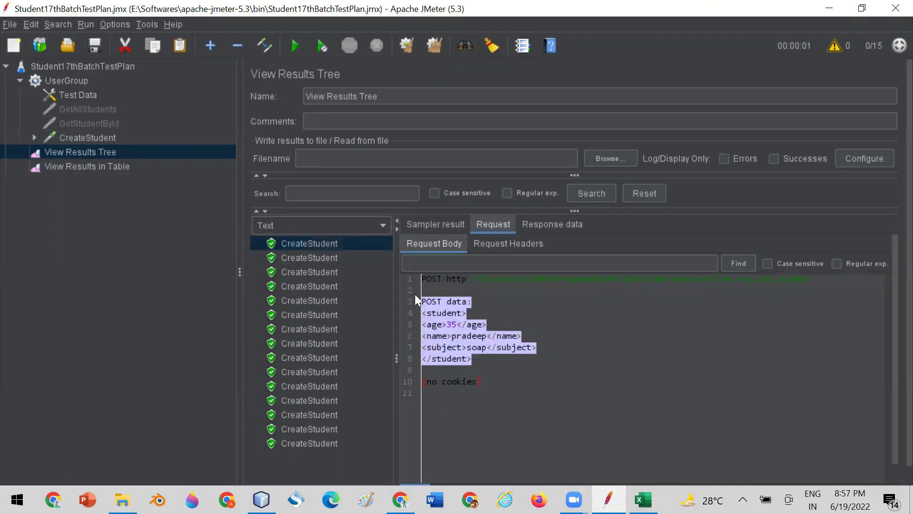
pyautogui.click(312, 258)
pyautogui.moveTo(531, 361); pyautogui.dragTo(418, 300)
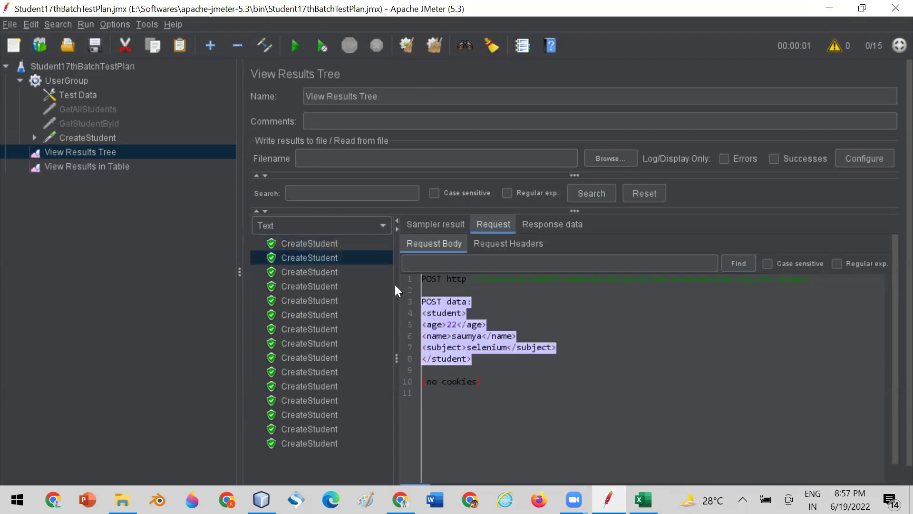
pyautogui.click(292, 272)
pyautogui.click(299, 284)
pyautogui.click(299, 314)
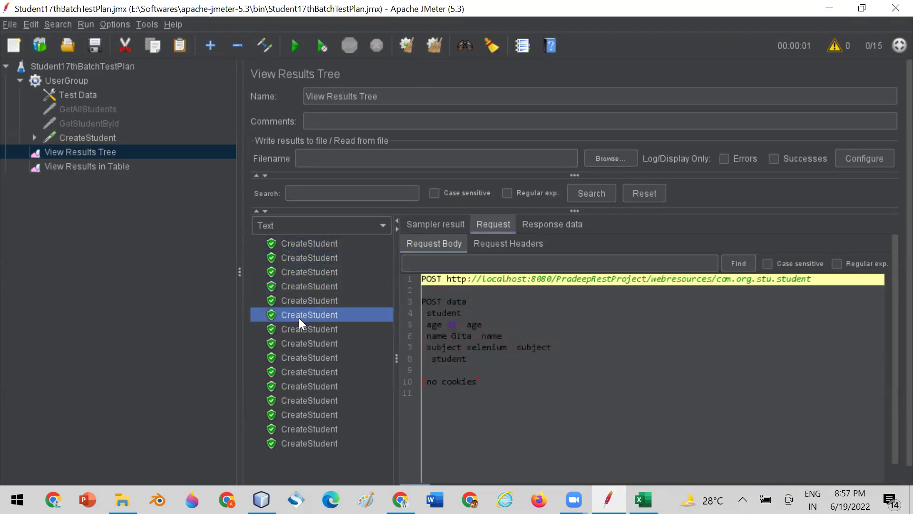
pyautogui.click(302, 330)
pyautogui.click(305, 344)
pyautogui.click(307, 357)
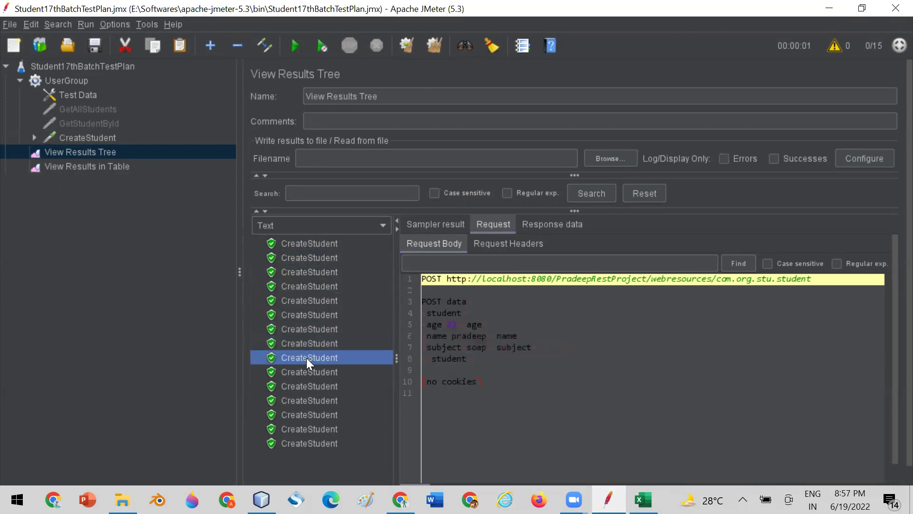
# Step: Check the response bodies of several CreateStudent samples for their student ids and review the thread settings of UserGroup
pyautogui.click(542, 226)
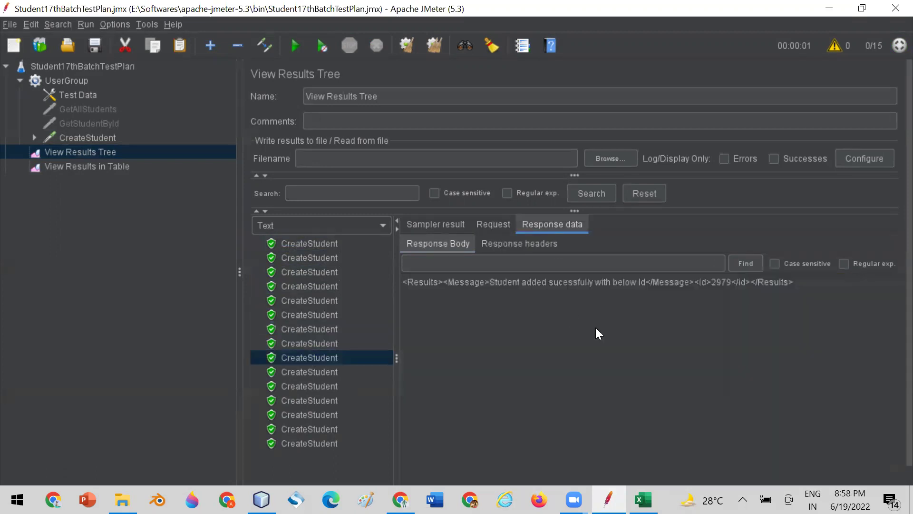
pyautogui.click(290, 245)
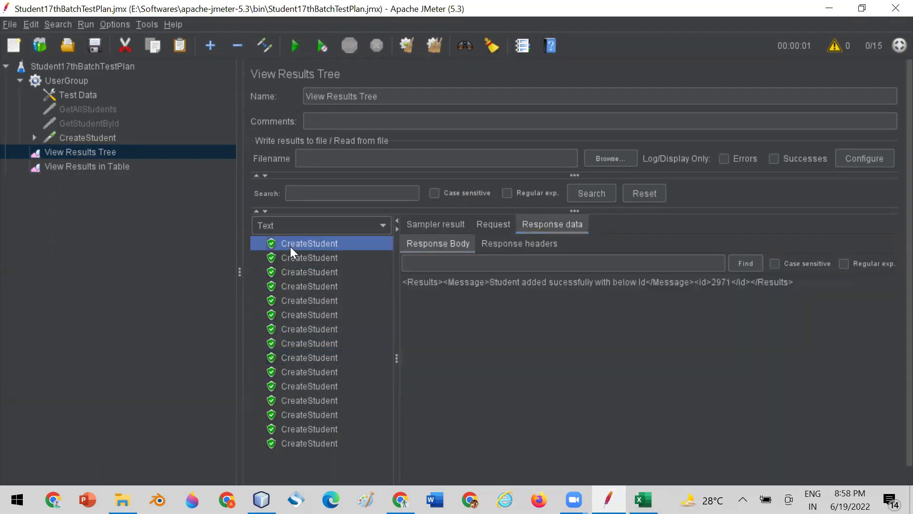
pyautogui.click(292, 261)
pyautogui.click(294, 275)
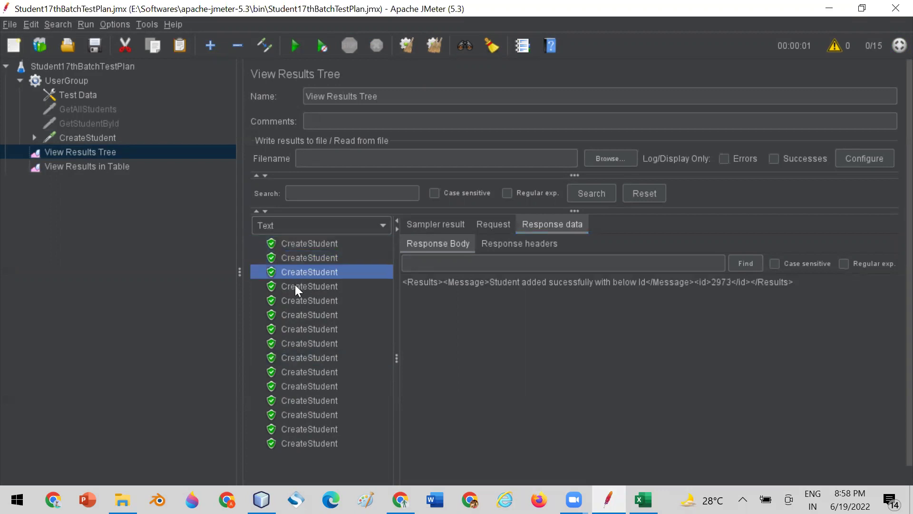
pyautogui.click(296, 290)
pyautogui.click(292, 303)
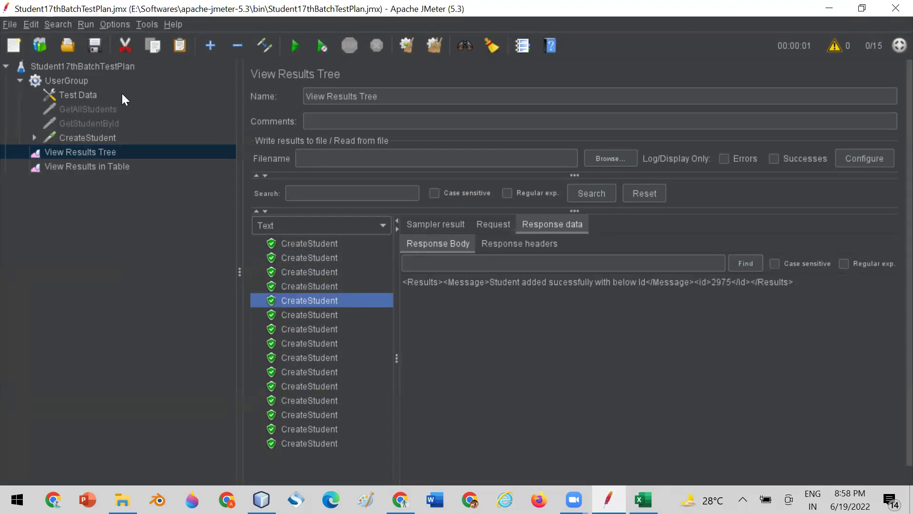
pyautogui.click(77, 81)
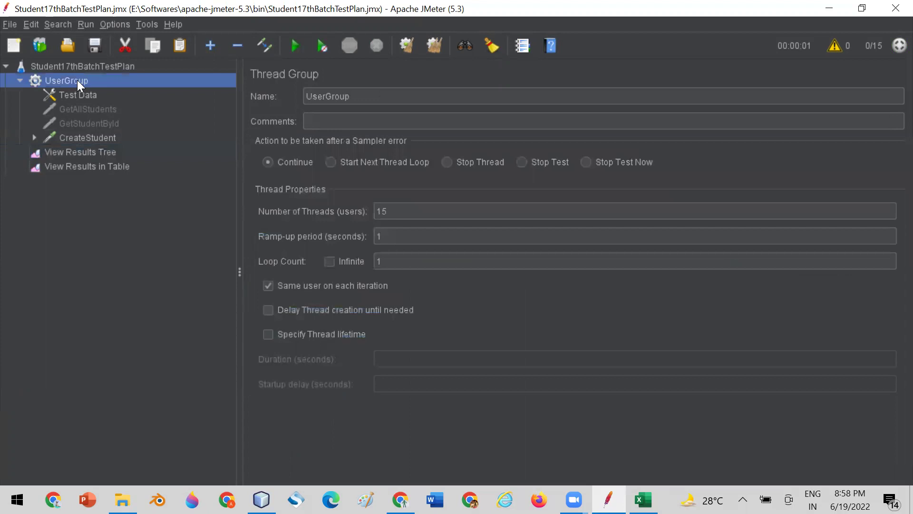
pyautogui.click(90, 152)
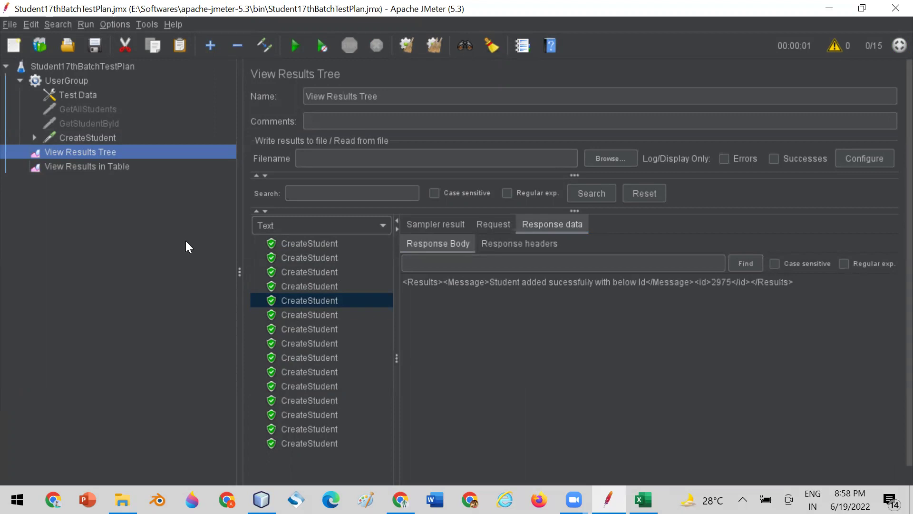
# Step: Show View Results in Table with a wider results area and sort the samples by Sent Bytes and finally by Bytes
pyautogui.click(85, 169)
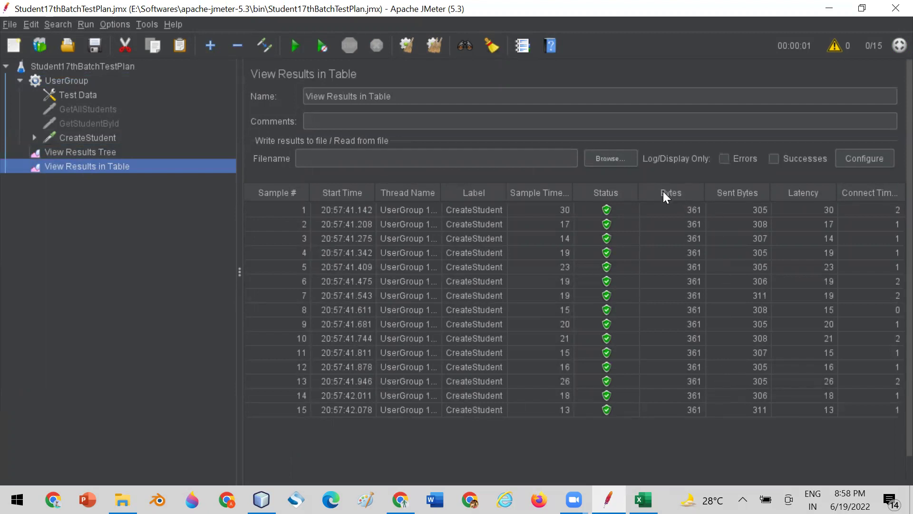
pyautogui.moveTo(236, 257); pyautogui.dragTo(200, 251)
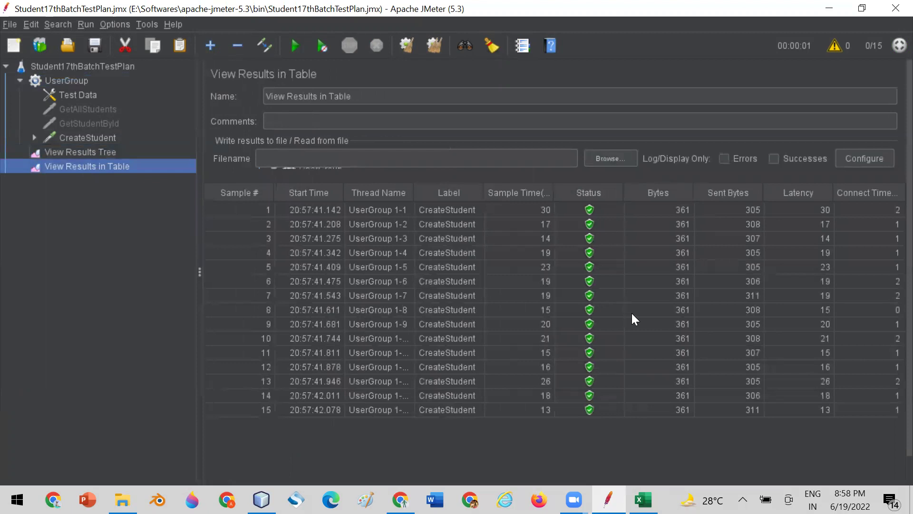
pyautogui.click(667, 192)
pyautogui.click(712, 195)
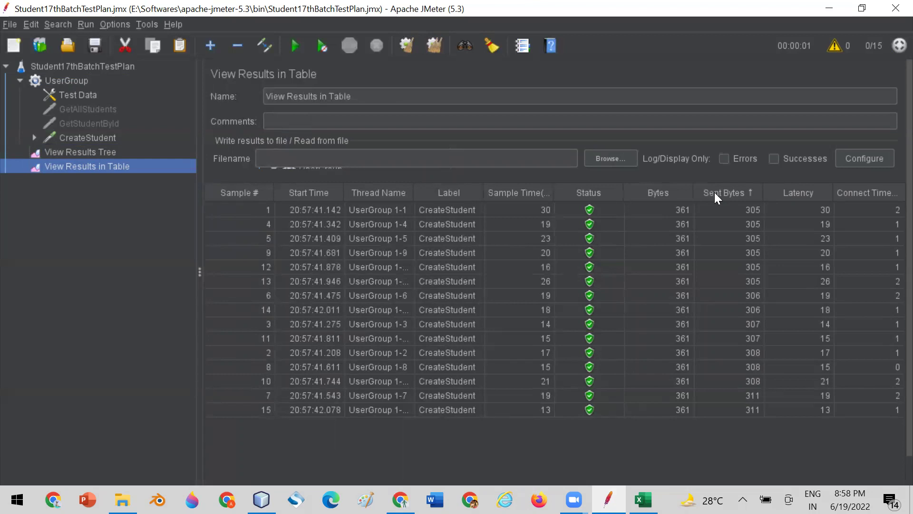
pyautogui.click(656, 191)
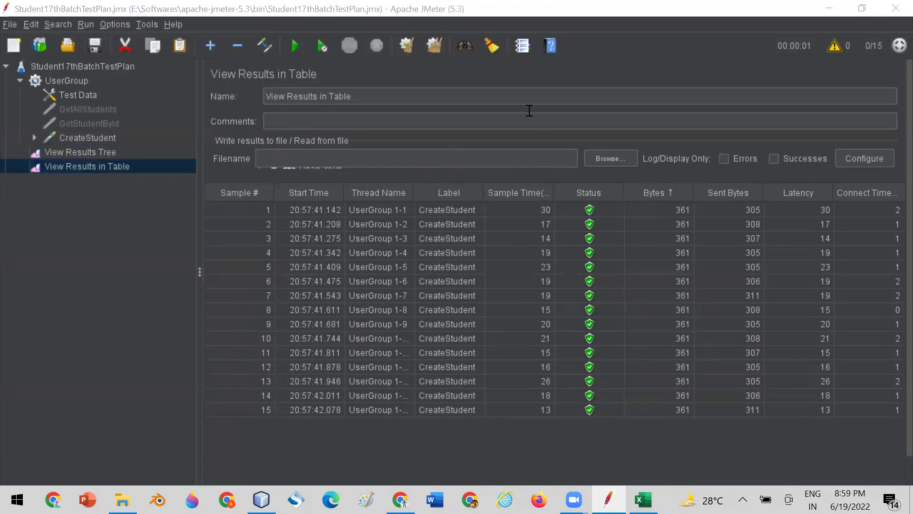
# Step: Compare the Bytes and Sent Bytes values of the CreateStudent samples, going down the table to sample 15
pyautogui.click(655, 211)
pyautogui.click(746, 209)
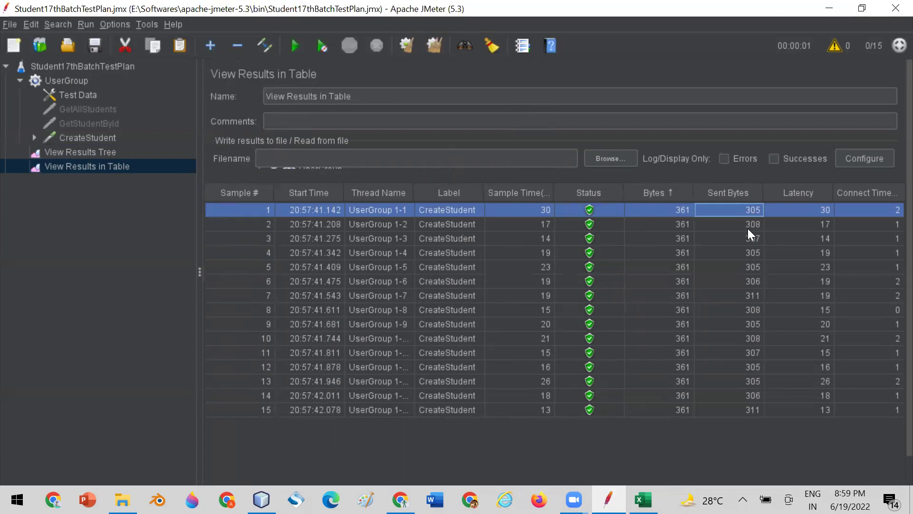
pyautogui.click(752, 256)
pyautogui.click(752, 266)
pyautogui.click(755, 285)
pyautogui.click(756, 295)
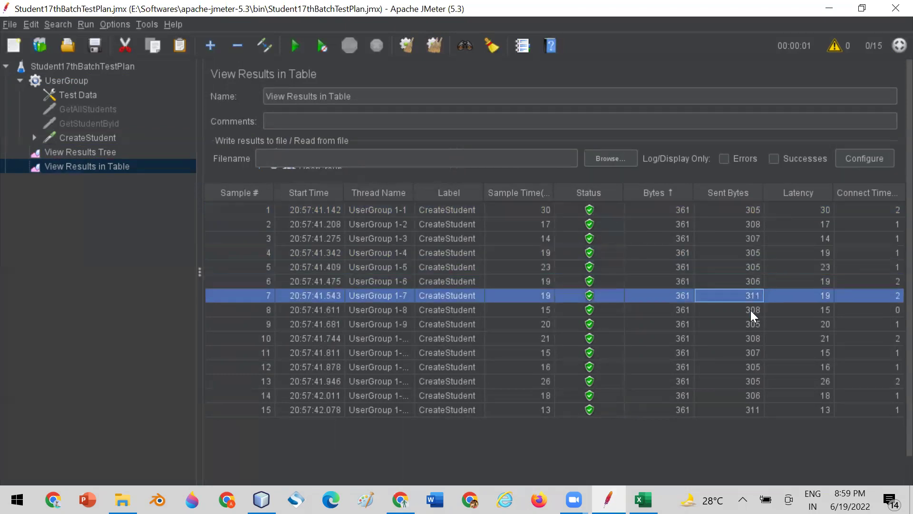
pyautogui.click(750, 325)
pyautogui.click(742, 370)
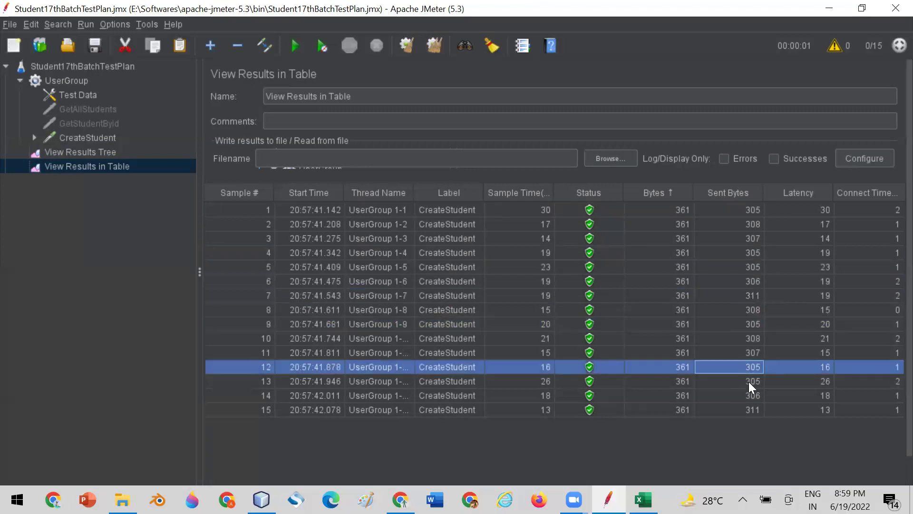
pyautogui.click(751, 382)
pyautogui.click(747, 391)
pyautogui.press('Down')
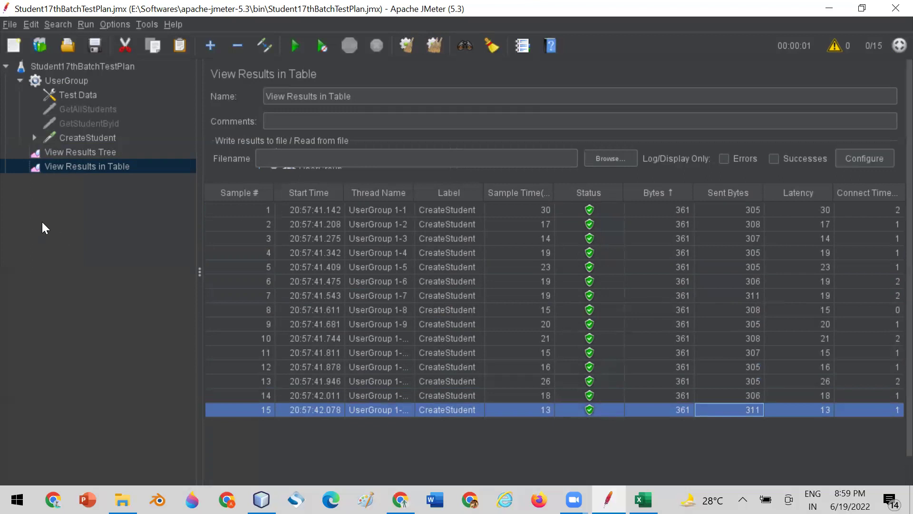
# Step: Review the body data of the CreateStudent request and return through View Results in Table to View Results Tree
pyautogui.click(83, 137)
pyautogui.click(303, 334)
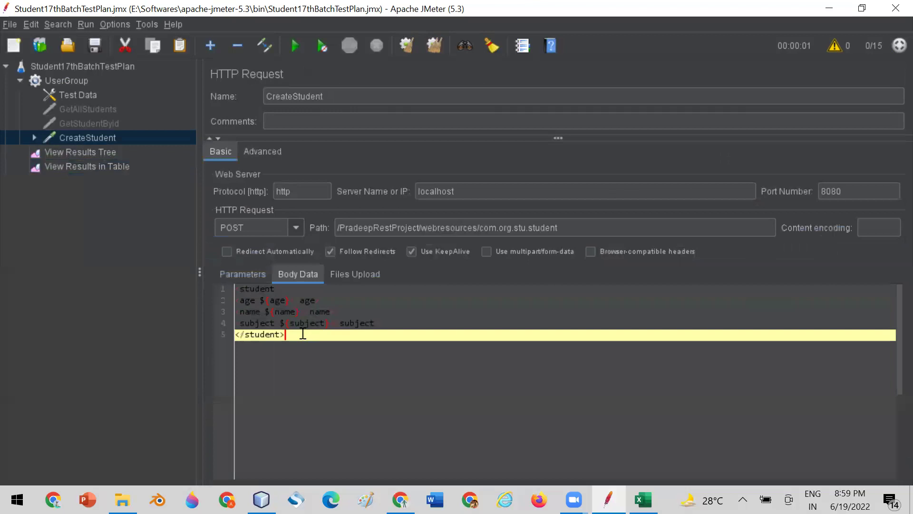
pyautogui.click(94, 166)
pyautogui.click(91, 154)
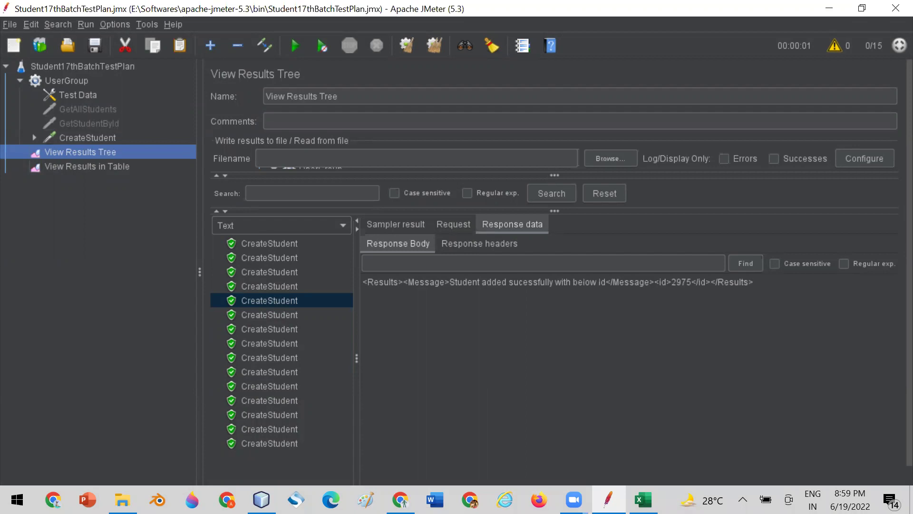
pyautogui.rightClick(668, 497)
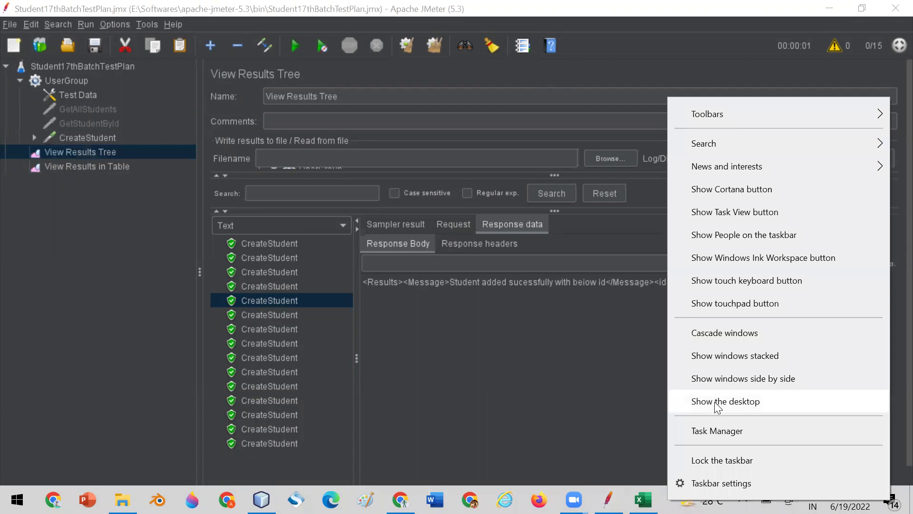
pyautogui.click(707, 402)
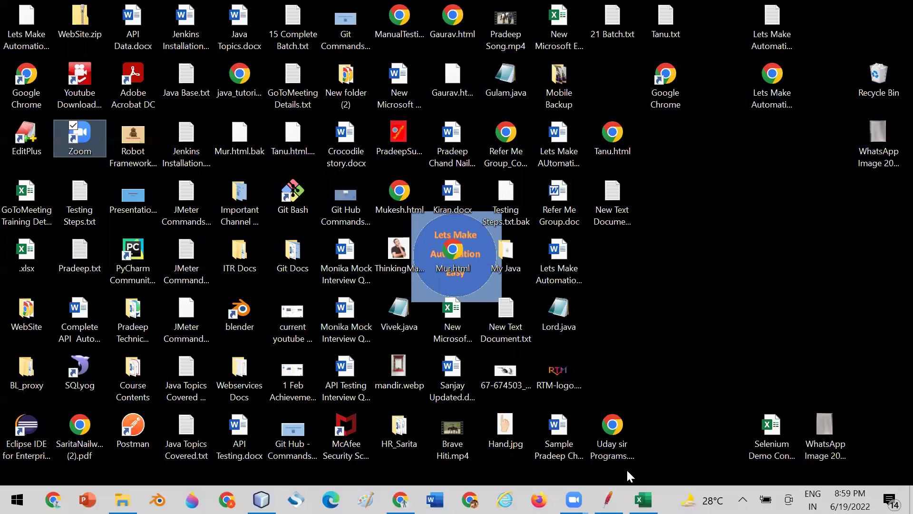
pyautogui.click(608, 499)
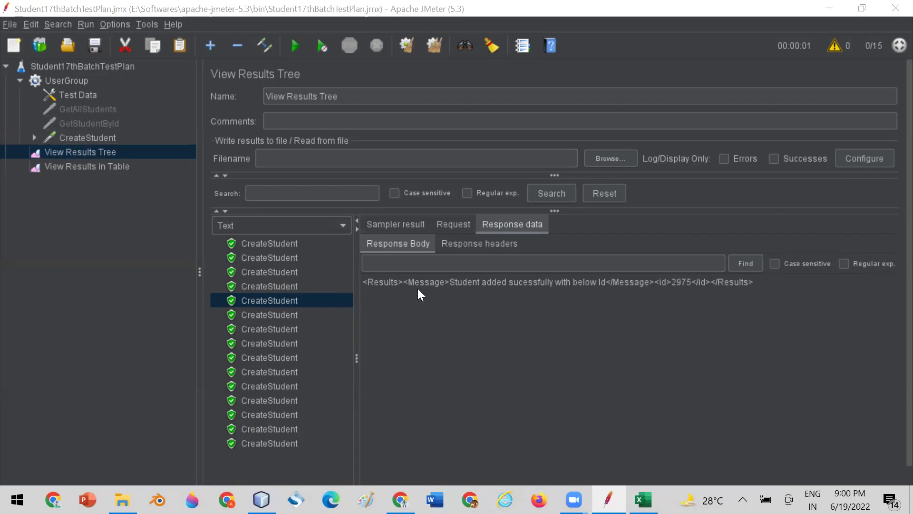
# Step: Set View Results in Table to write its results to D:\PradeepData\Student17thBatchReport.csv
pyautogui.click(74, 168)
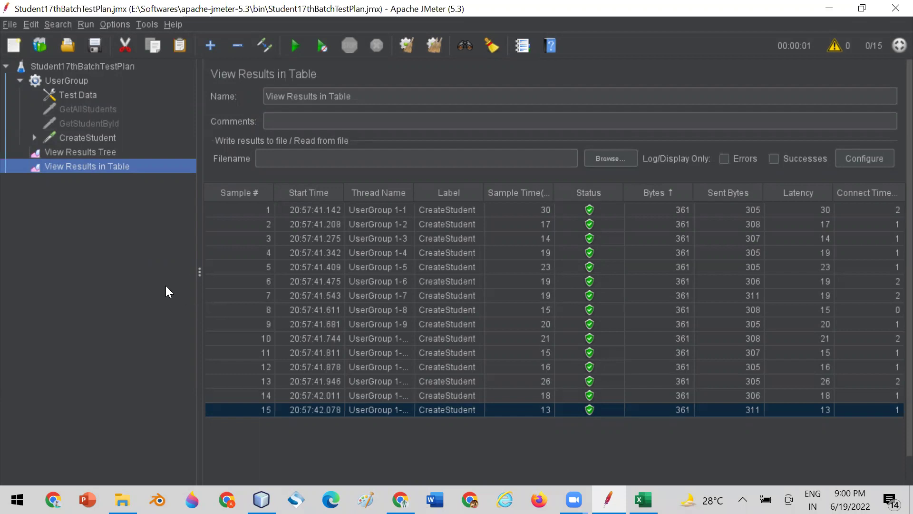
pyautogui.click(300, 158)
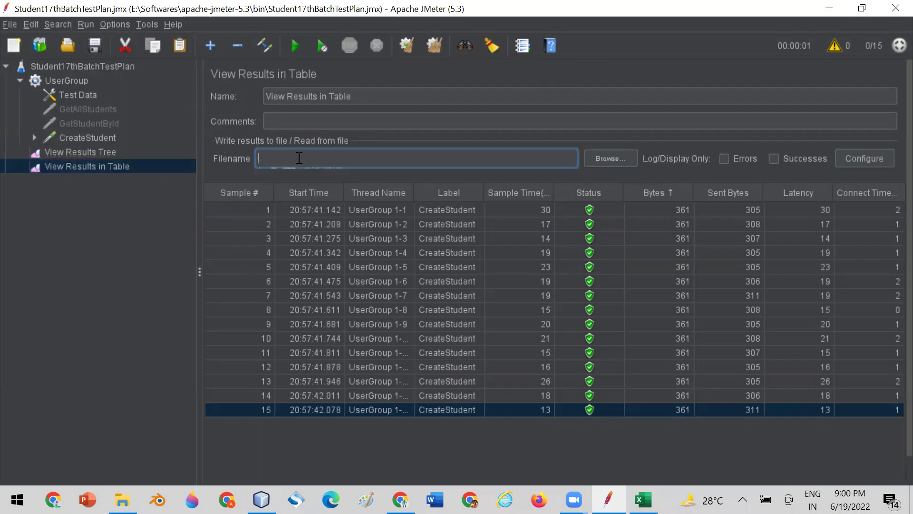
pyautogui.click(609, 157)
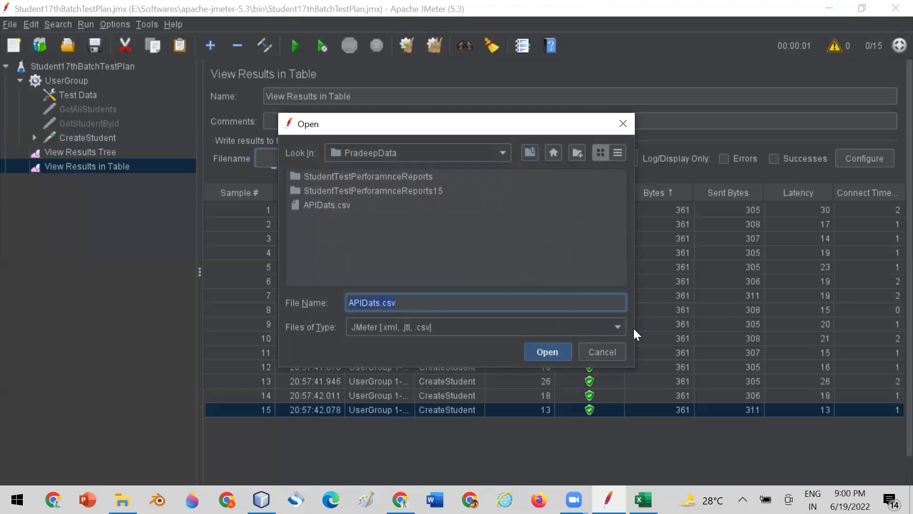
pyautogui.click(591, 353)
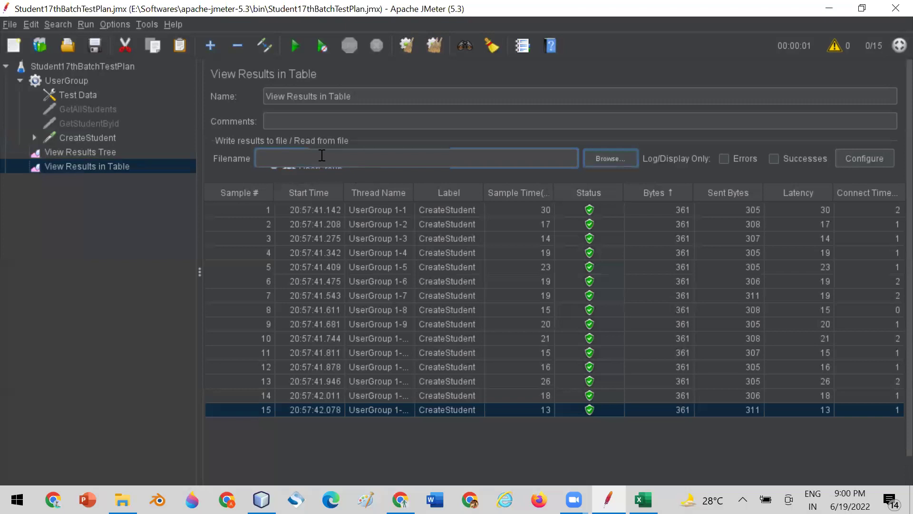
pyautogui.click(597, 159)
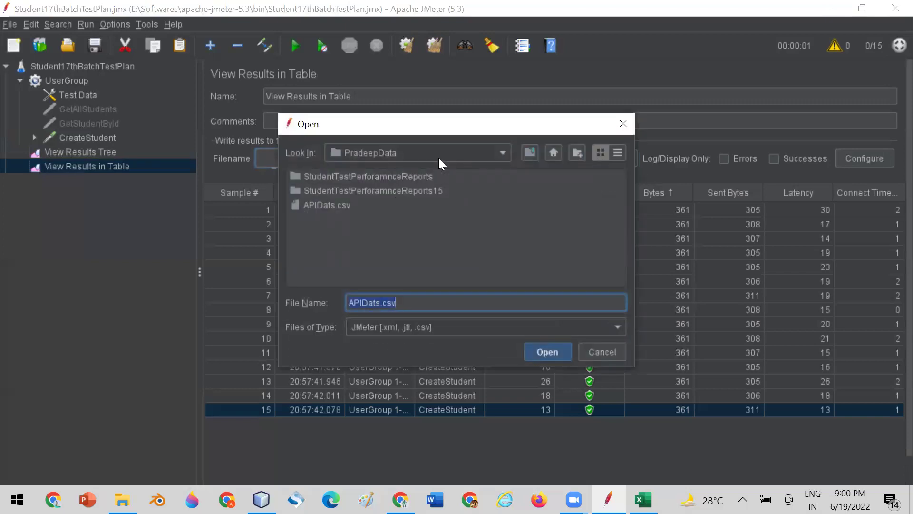
pyautogui.click(406, 302)
pyautogui.moveTo(381, 303); pyautogui.dragTo(326, 302)
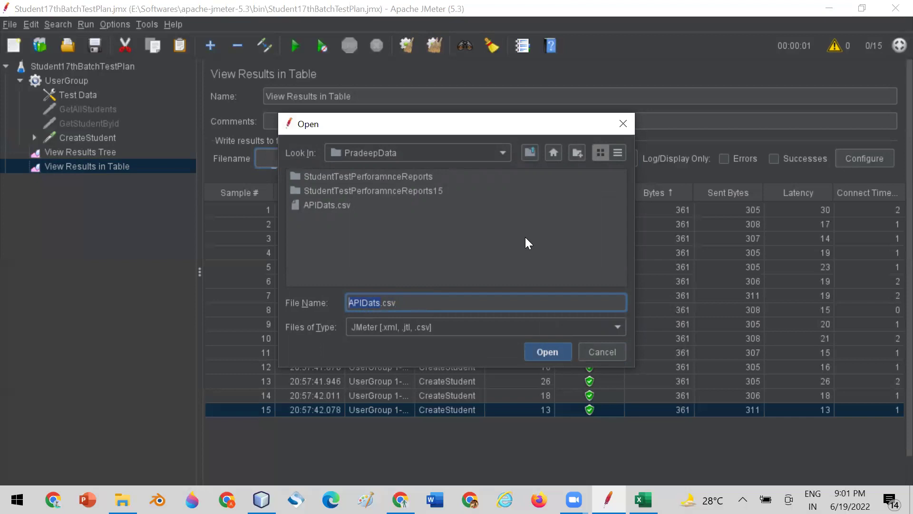
pyautogui.write('Student17thBatch')
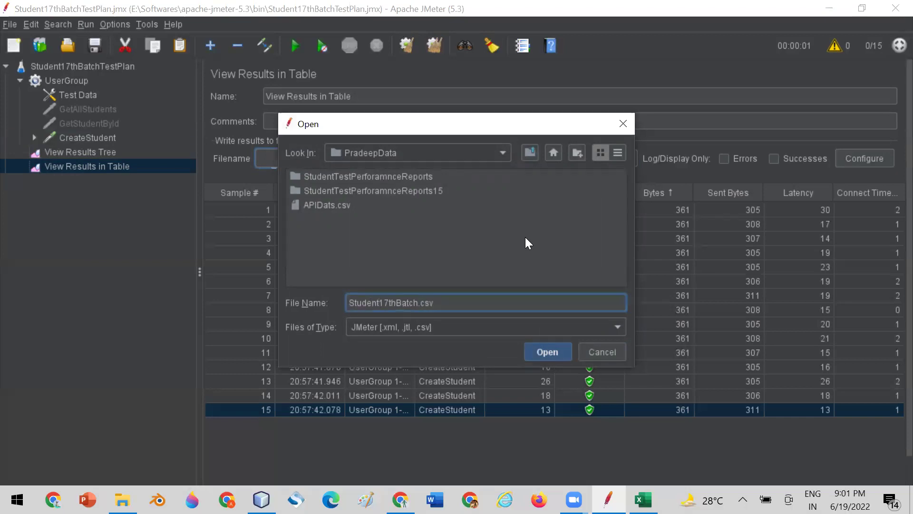
pyautogui.write('Report')
pyautogui.moveTo(414, 130); pyautogui.dragTo(395, 130)
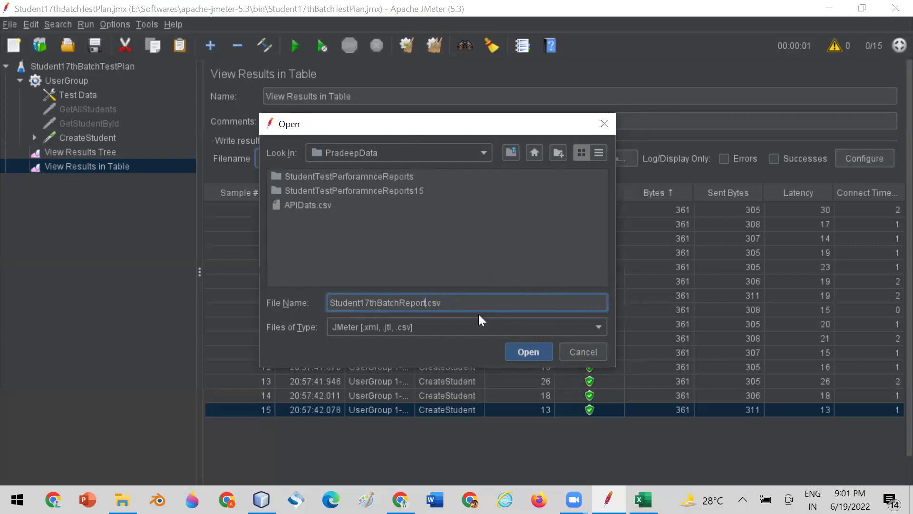
pyautogui.click(519, 349)
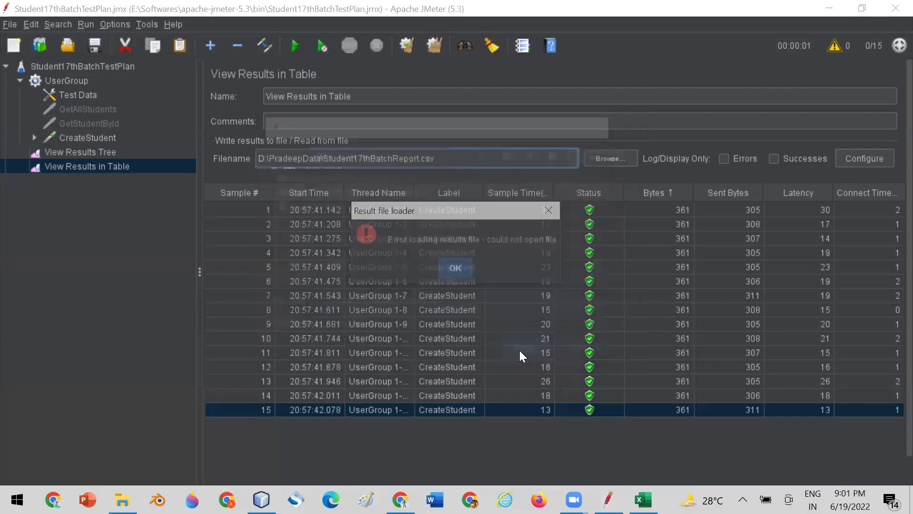
pyautogui.click(461, 266)
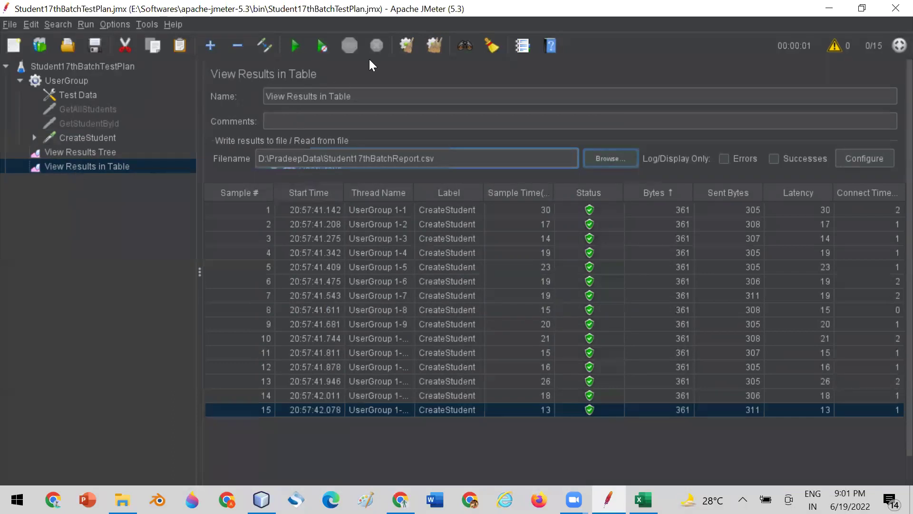
# Step: Clear all earlier results and run the test plan again
pyautogui.click(437, 51)
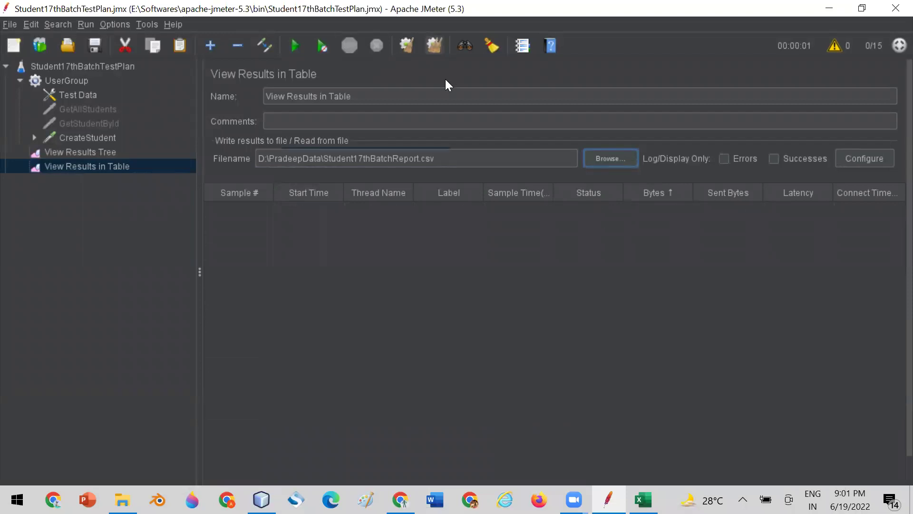
pyautogui.click(294, 45)
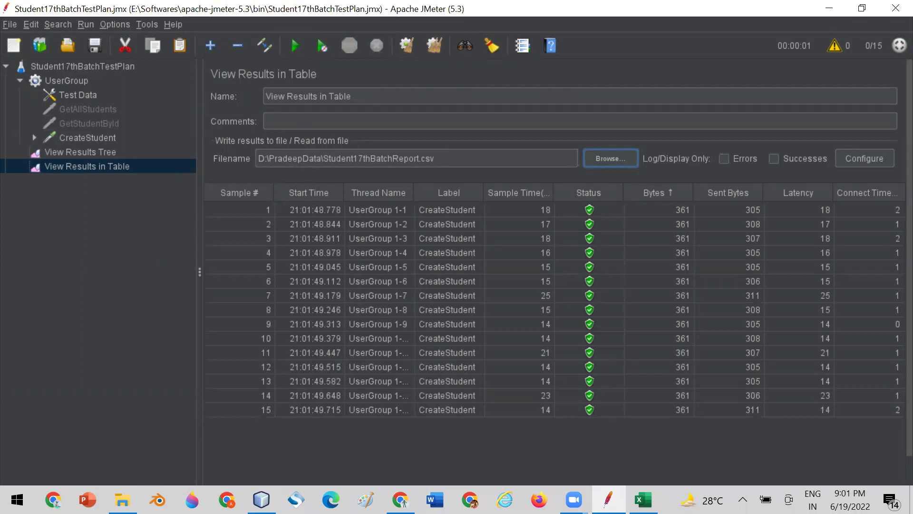
# Step: Switch to the PradeepData folder in File Explorer and open Student17thBatchReport.csv in Excel
pyautogui.click(122, 499)
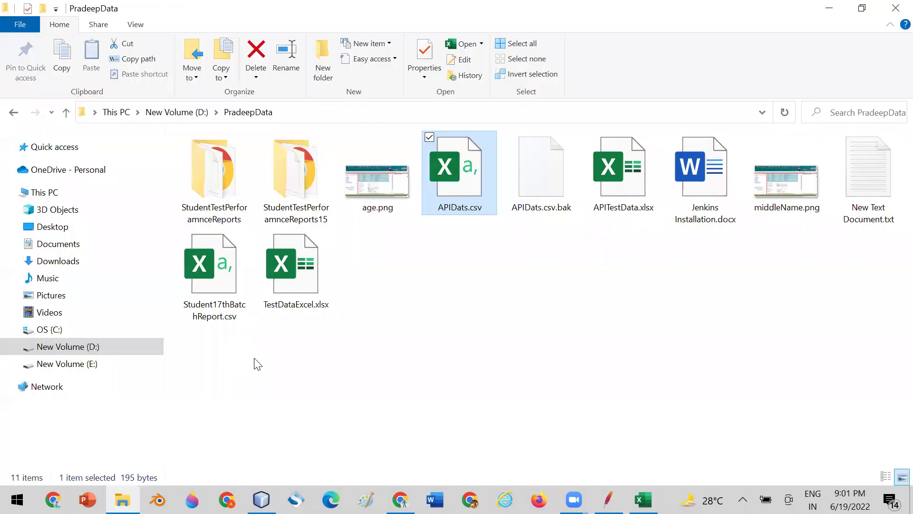
pyautogui.click(210, 267)
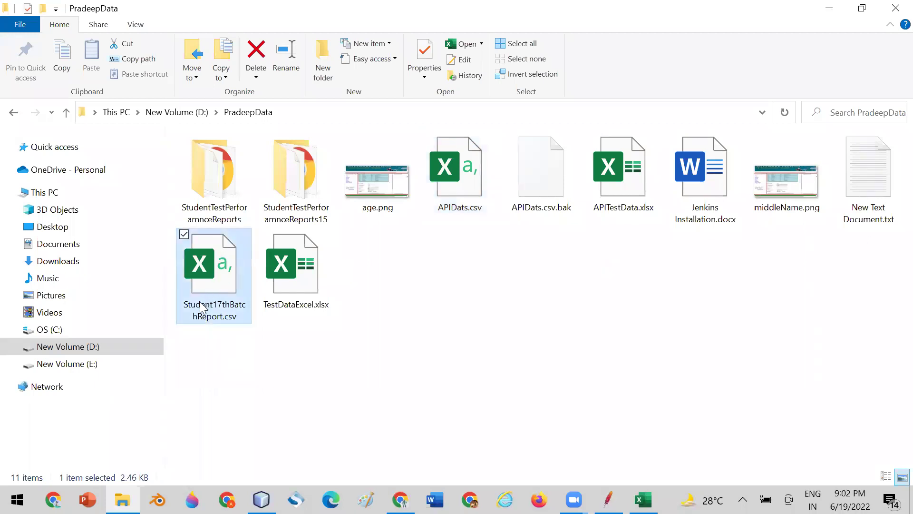
pyautogui.doubleClick(212, 271)
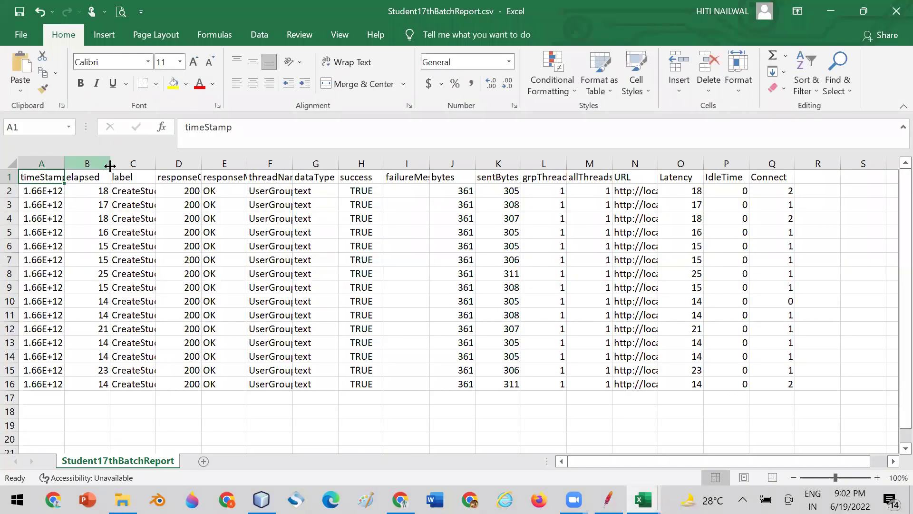
# Step: Widen the report's columns to fit their contents, including timeStamp, label, responseCode, responseMessage, threadName, failureMessage, grpThreads and URL
pyautogui.moveTo(65, 158); pyautogui.dragTo(334, 159)
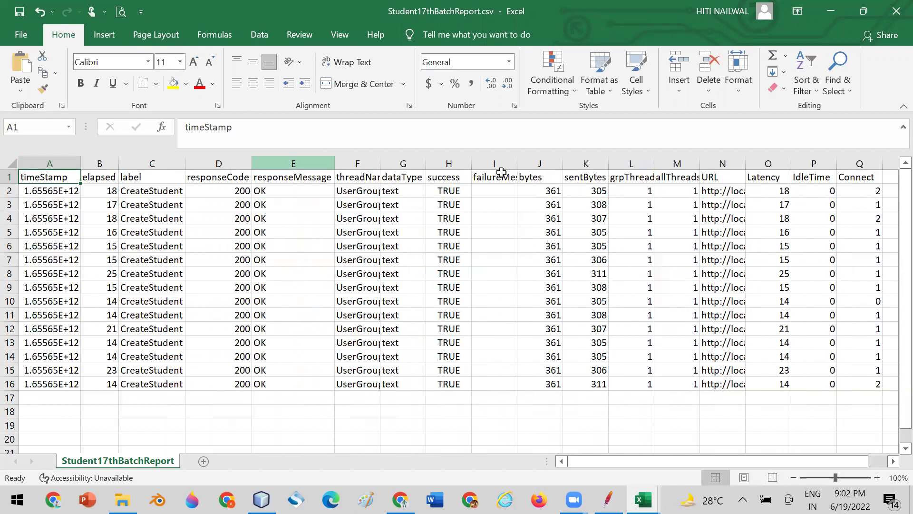
pyautogui.doubleClick(745, 157)
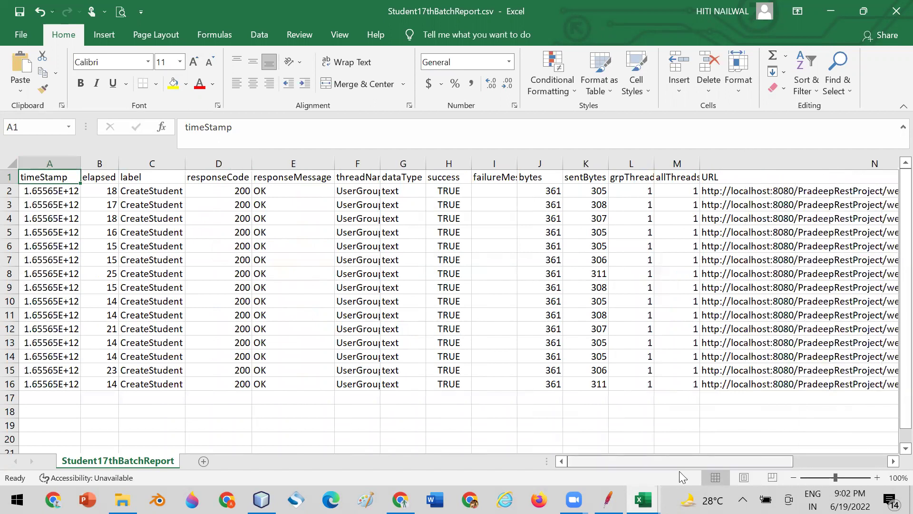
pyautogui.hscroll(3, 679, 470)
pyautogui.hscroll(2, 679, 471)
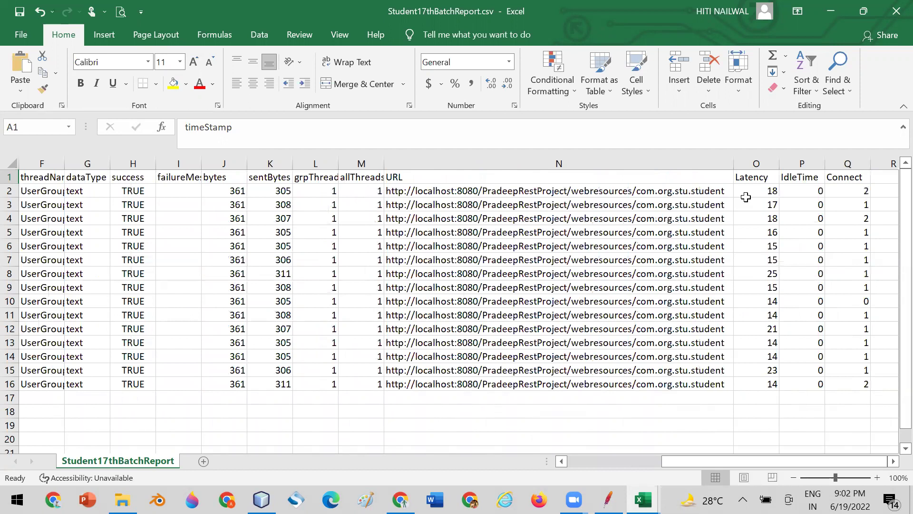
pyautogui.doubleClick(338, 163)
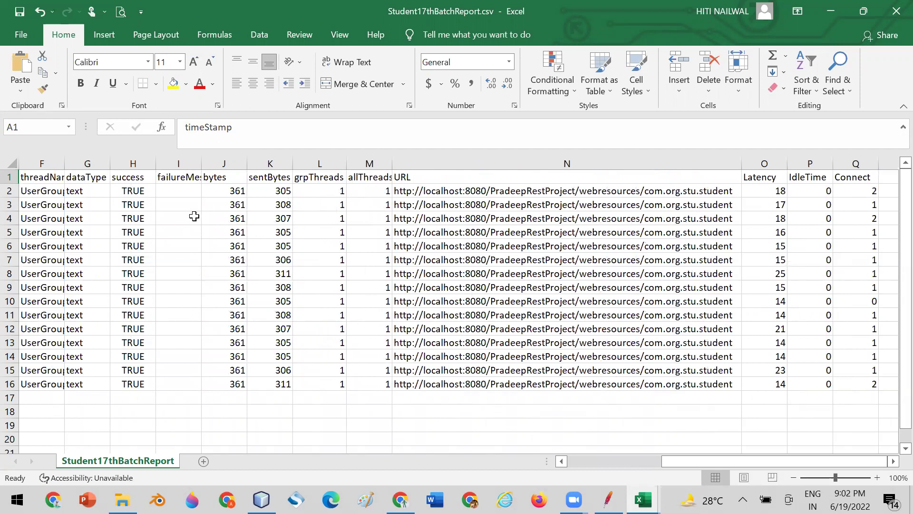
pyautogui.doubleClick(203, 164)
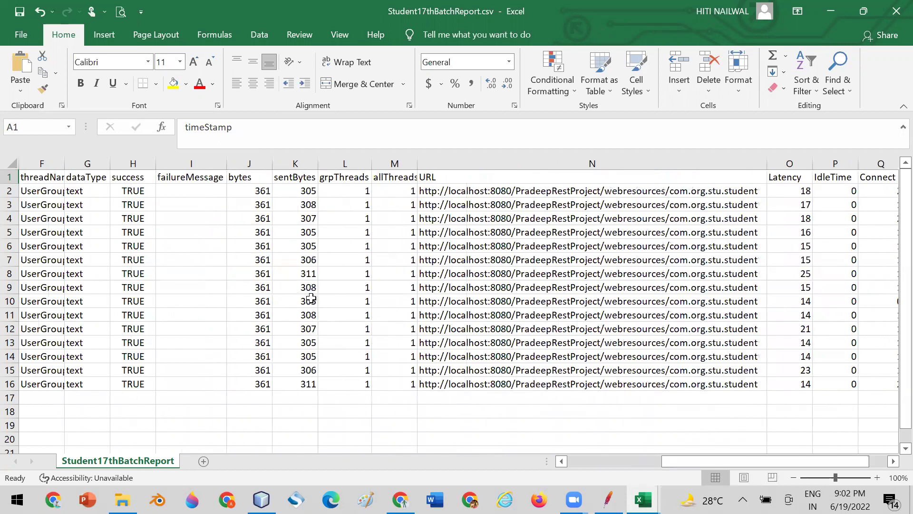
pyautogui.hscroll(-4, 387, 326)
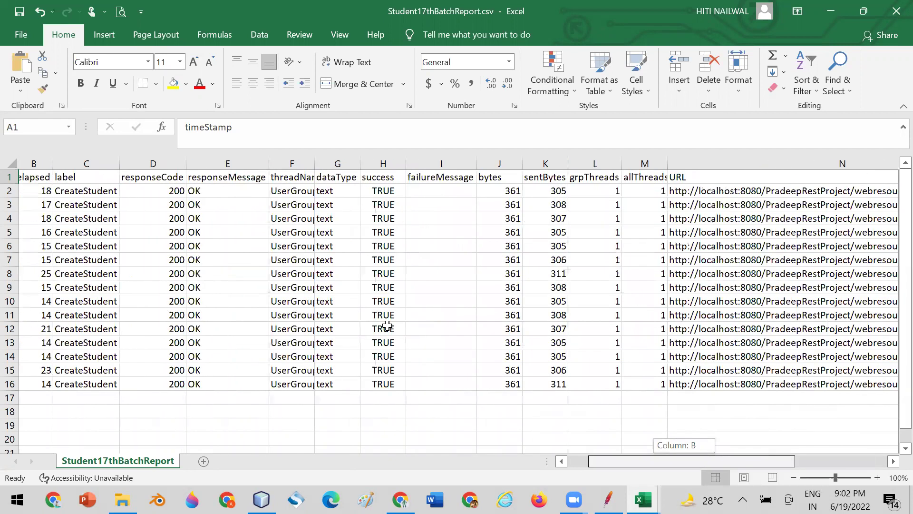
pyautogui.hscroll(-1, 387, 326)
pyautogui.doubleClick(380, 163)
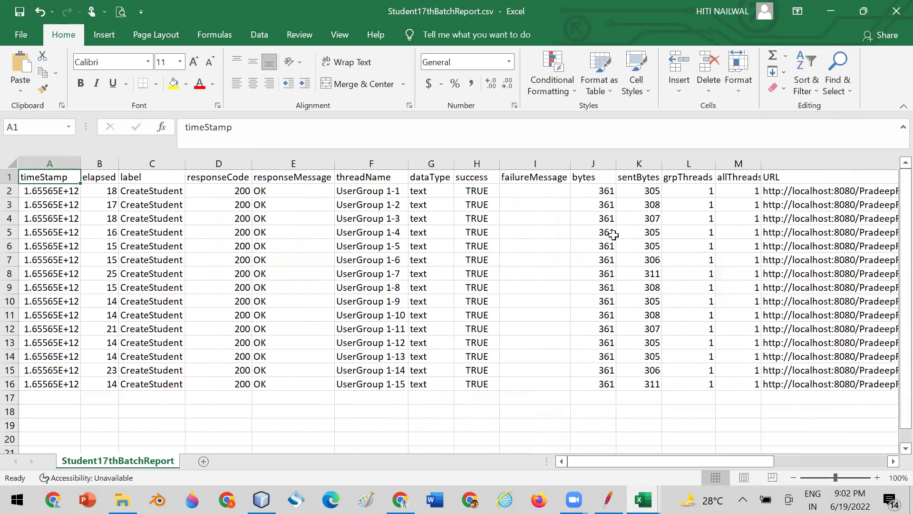
# Step: Switch back to JMeter and compare the output filename fields of View Results in Table and View Results Tree
pyautogui.click(609, 499)
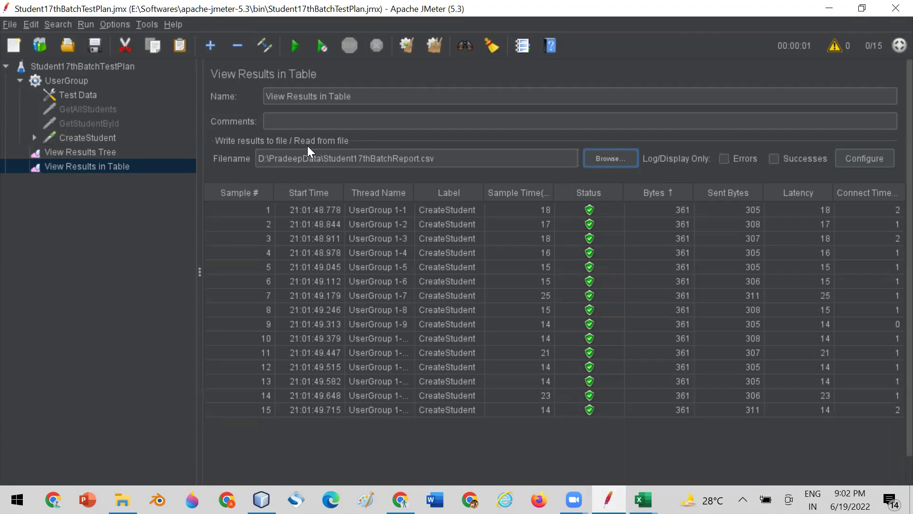
pyautogui.tripleClick(466, 157)
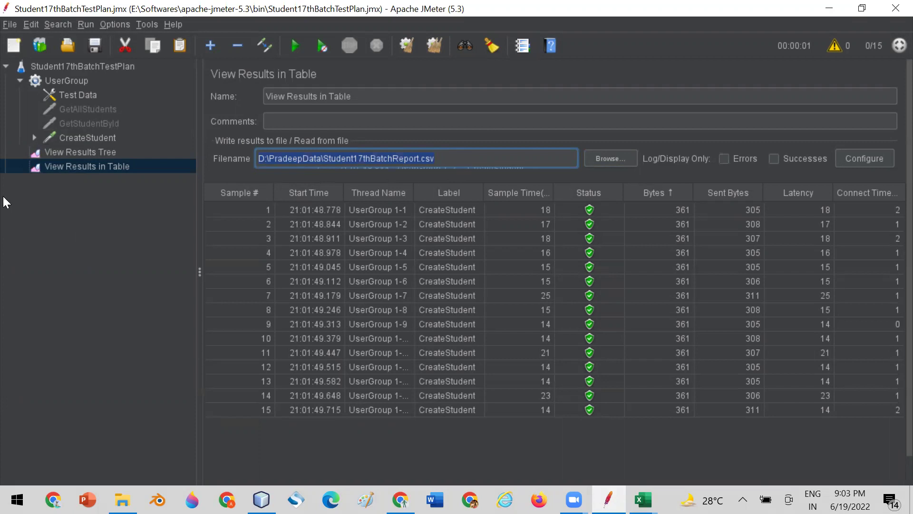
pyautogui.click(70, 149)
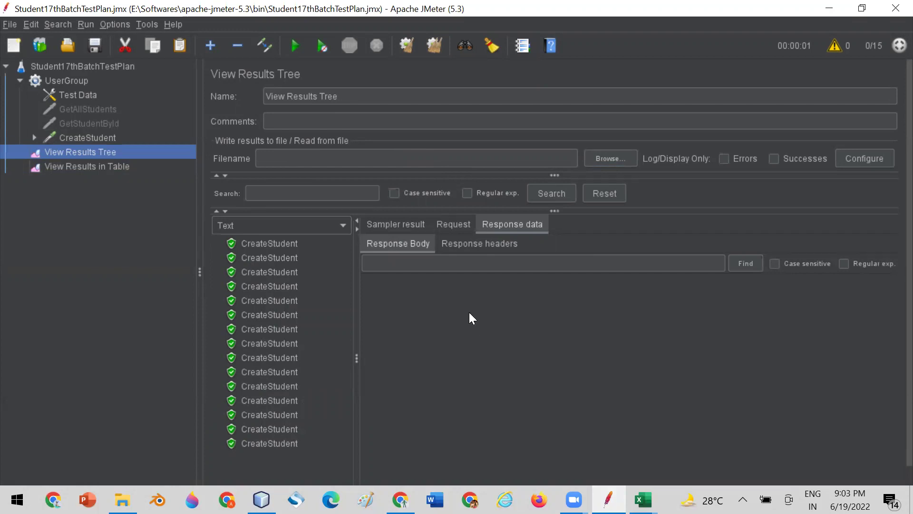
pyautogui.click(94, 167)
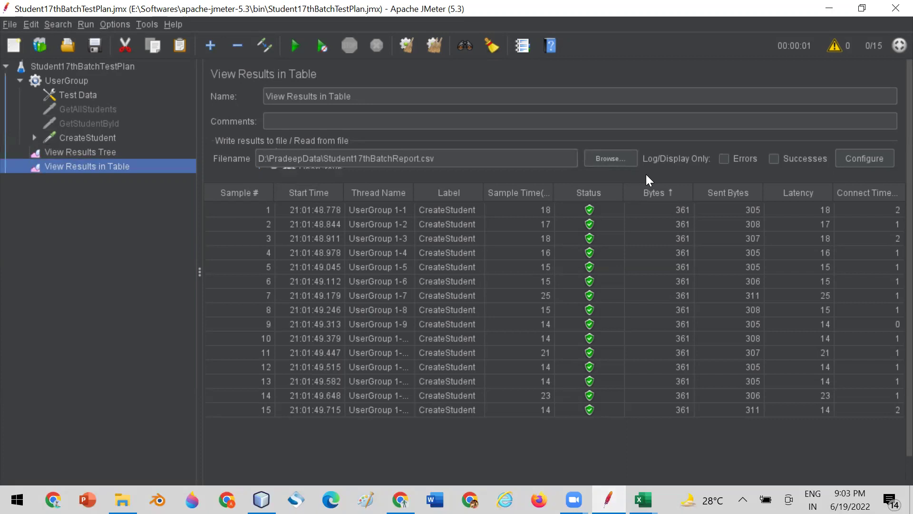
# Step: Try the Errors and Successes log filters of View Results in Table and leave both off
pyautogui.click(724, 159)
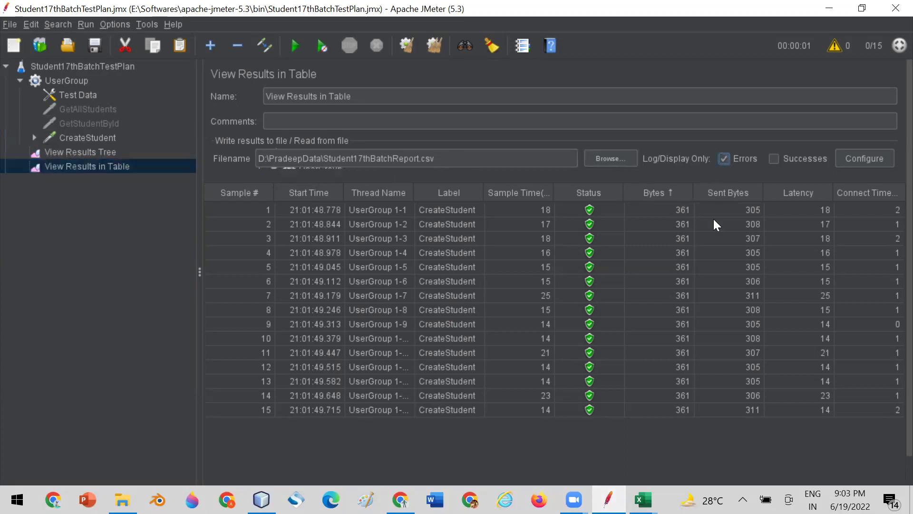
pyautogui.click(774, 159)
pyautogui.click(723, 159)
# Step: Examine the fields saved by the Sample Result Save Configuration of View Results in Table and close it unchanged
pyautogui.click(857, 159)
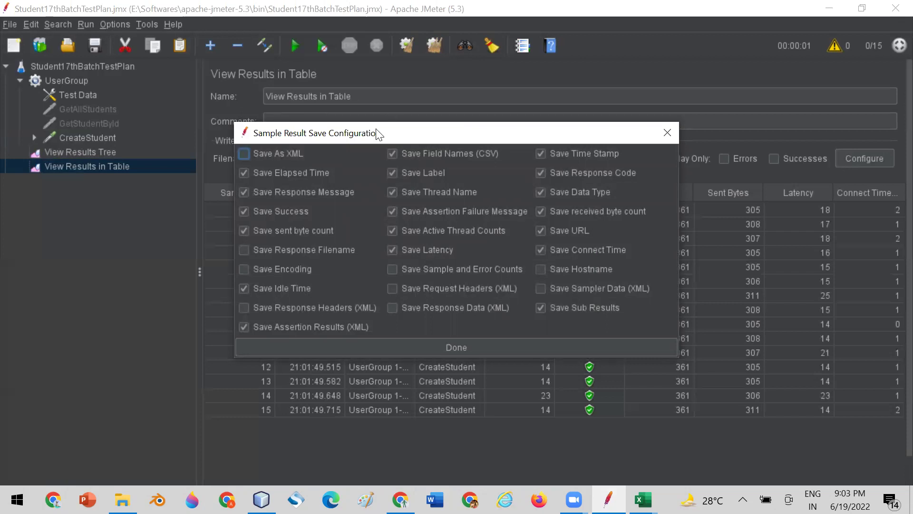
pyautogui.moveTo(377, 129); pyautogui.dragTo(371, 82)
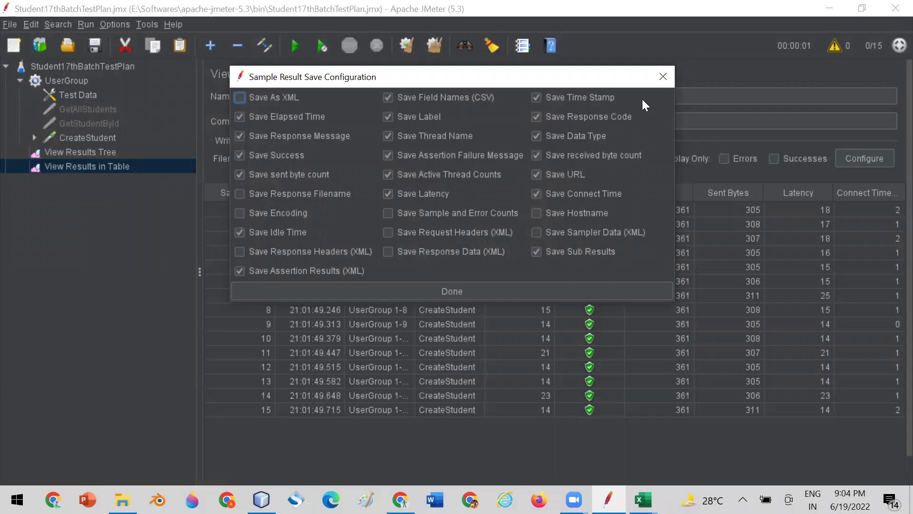
pyautogui.click(661, 76)
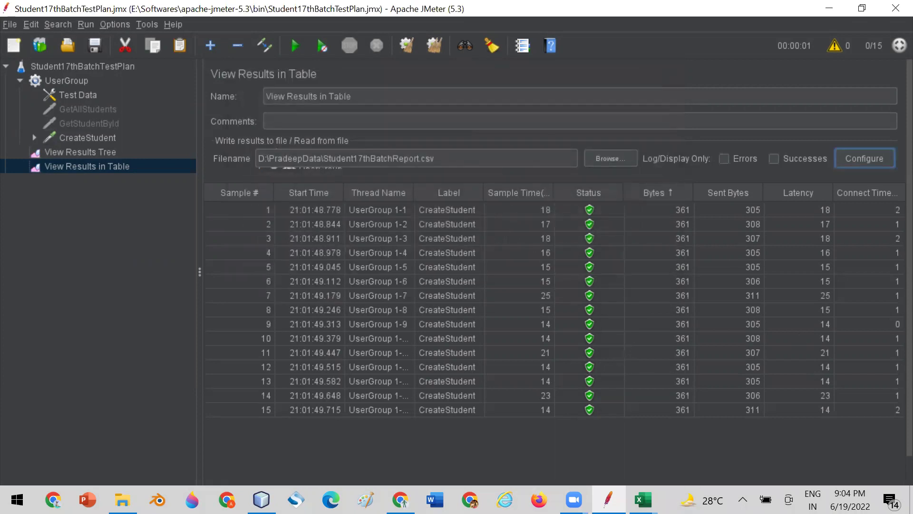
# Step: Show the desktop and open the JMeter Commands - Copy.txt file in a maximized Notepad window
pyautogui.rightClick(666, 499)
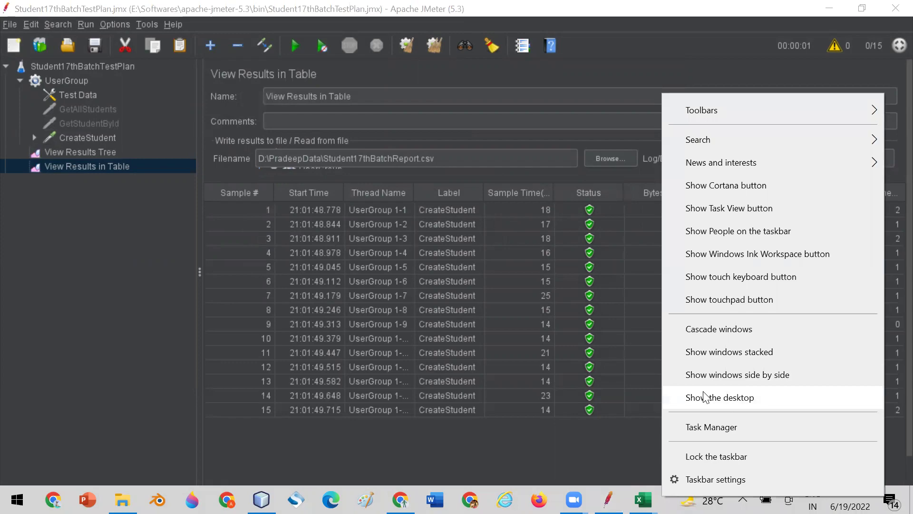
pyautogui.click(699, 406)
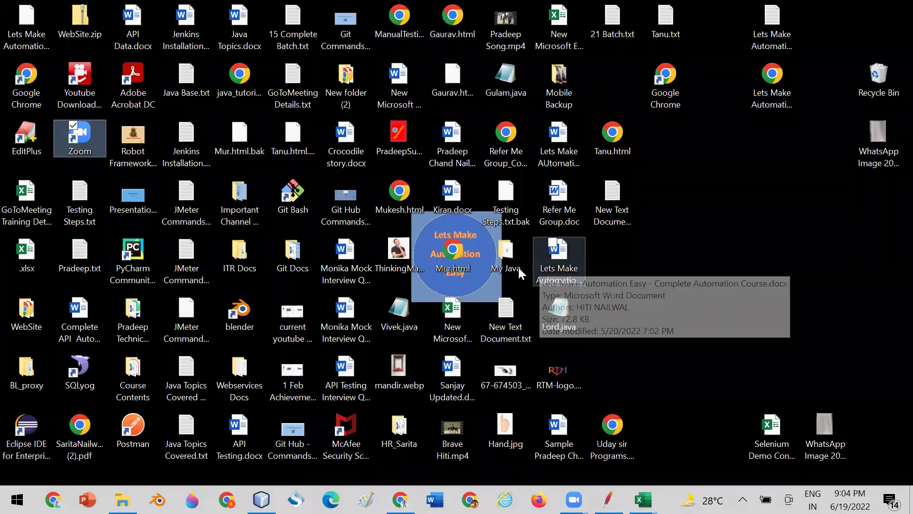
pyautogui.click(191, 139)
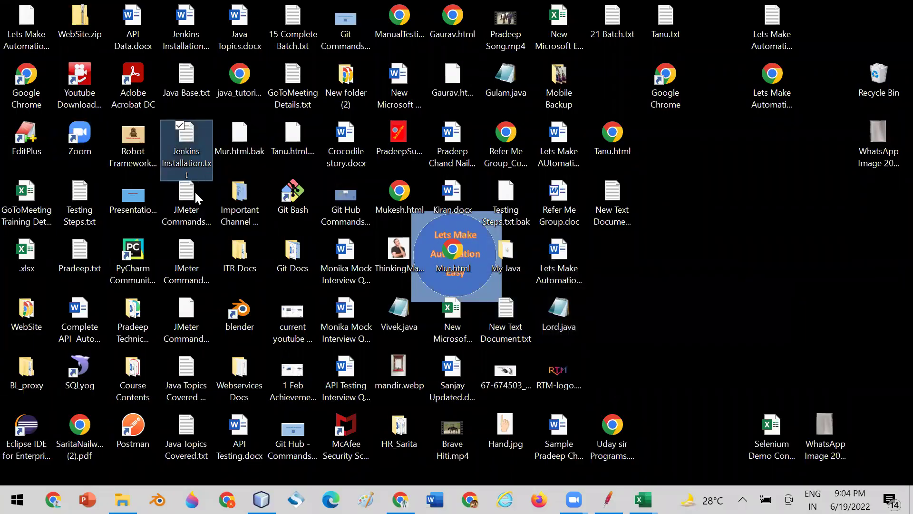
pyautogui.click(183, 209)
pyautogui.doubleClick(183, 209)
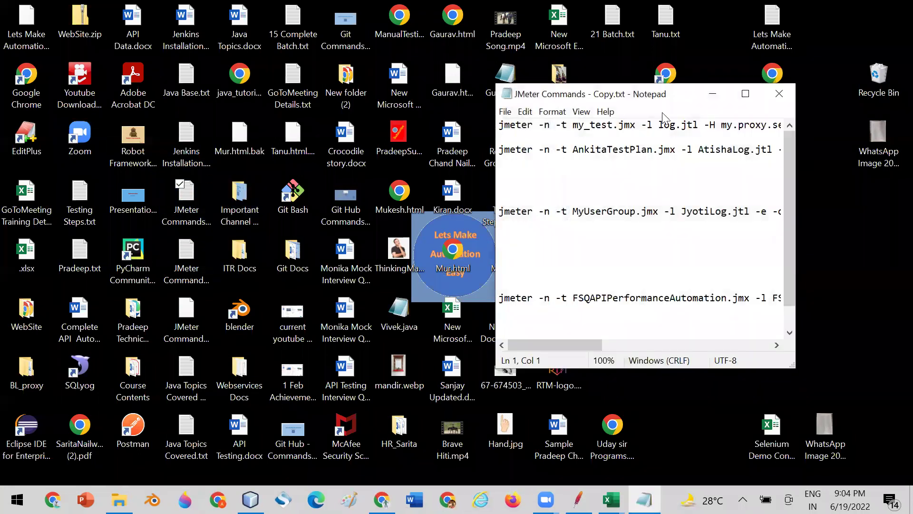
pyautogui.click(745, 93)
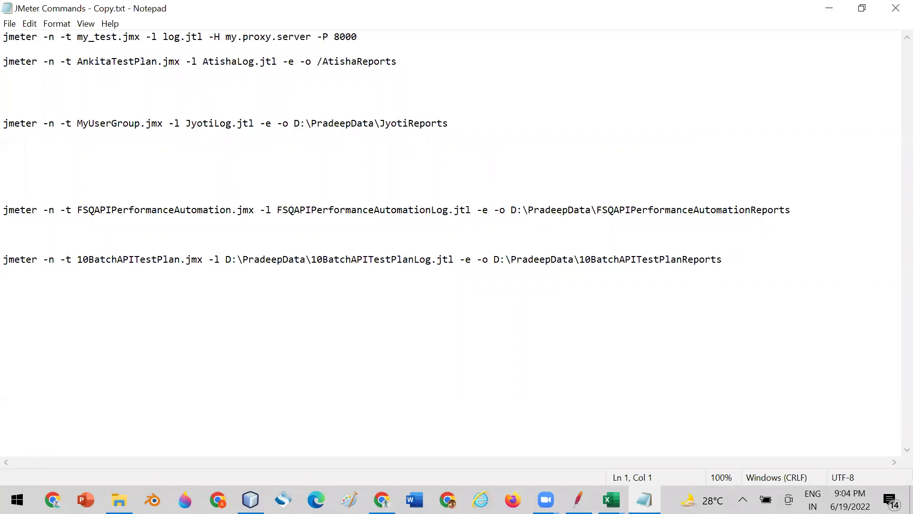
# Step: Return to JMeter, sort the results table by sample number, and view the Student17thBatchTestPlan settings
pyautogui.click(578, 500)
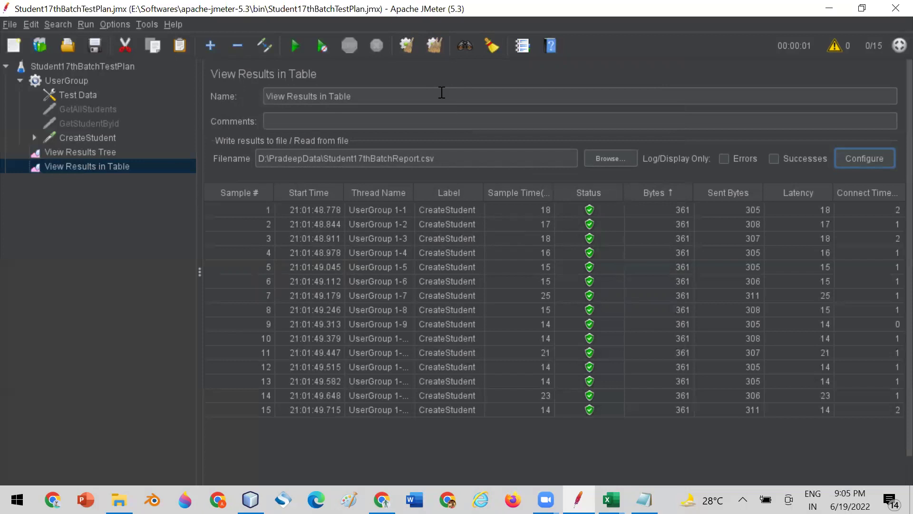
pyautogui.click(413, 484)
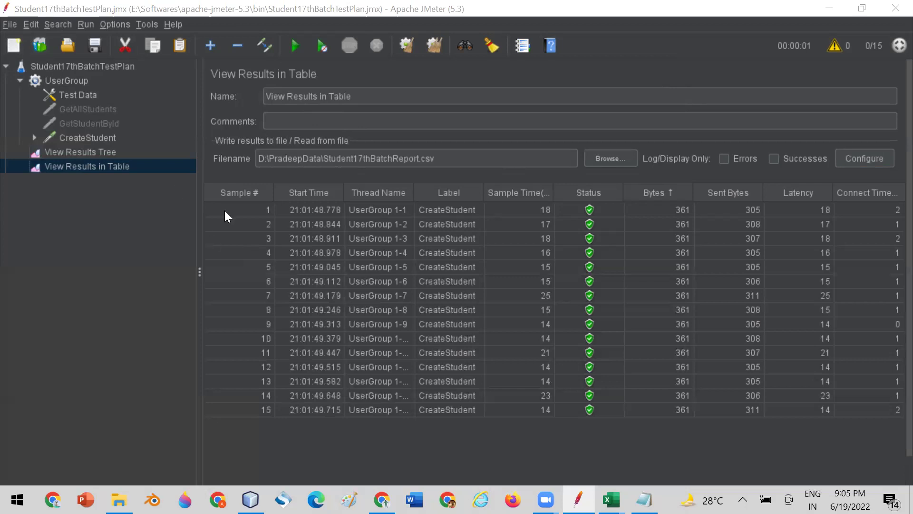
pyautogui.click(239, 194)
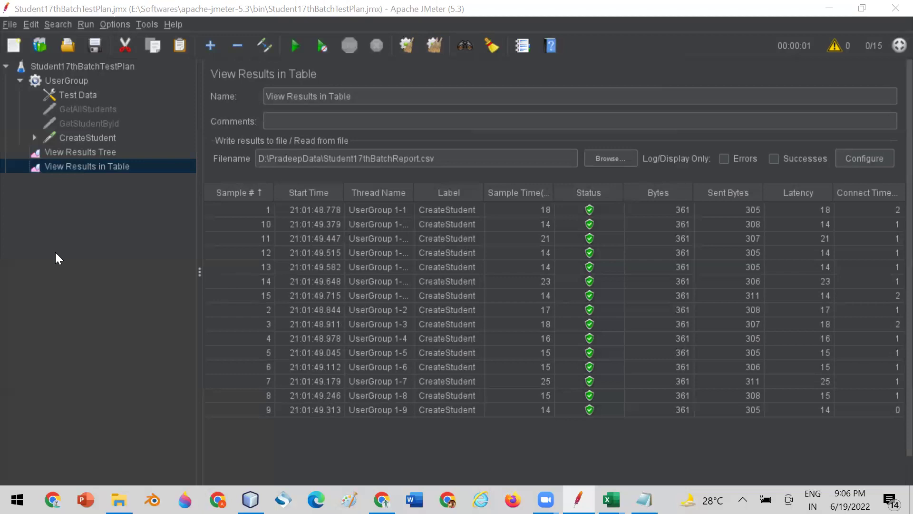
pyautogui.click(40, 66)
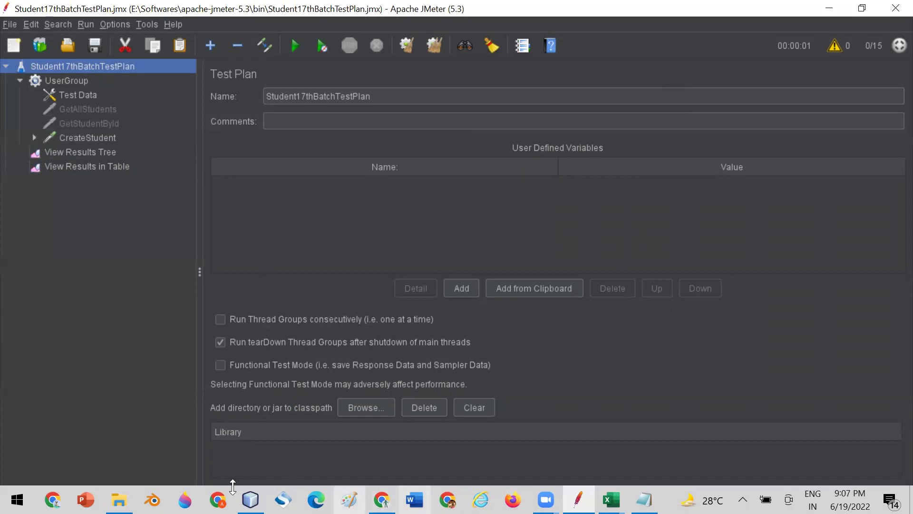
# Step: Switch to File Explorer, browse to E:\Softwares\apache-jmeter-5.3\bin, and select Student17thBatchTestPlan.jmx
pyautogui.click(119, 499)
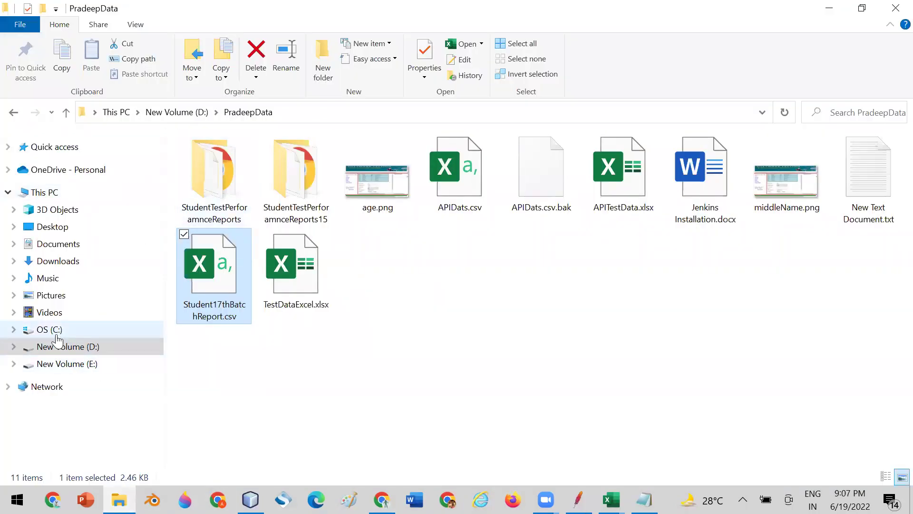
pyautogui.click(66, 364)
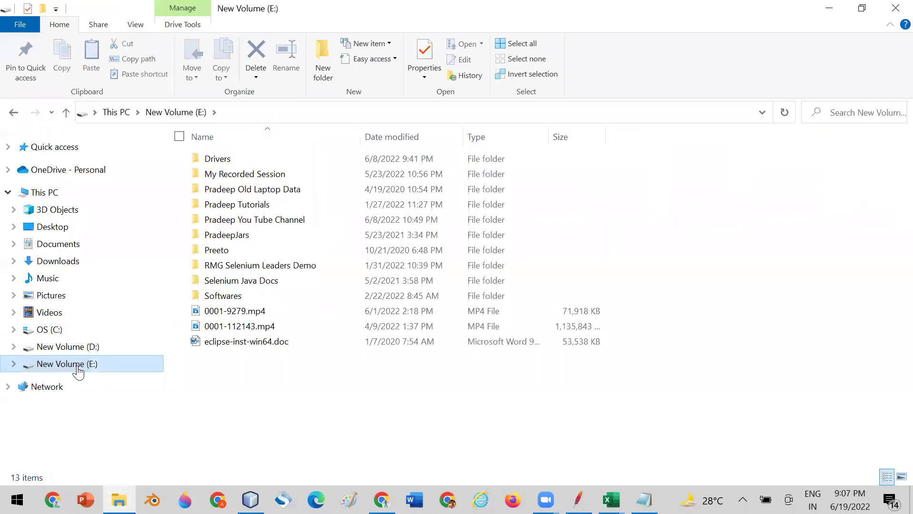
pyautogui.doubleClick(217, 296)
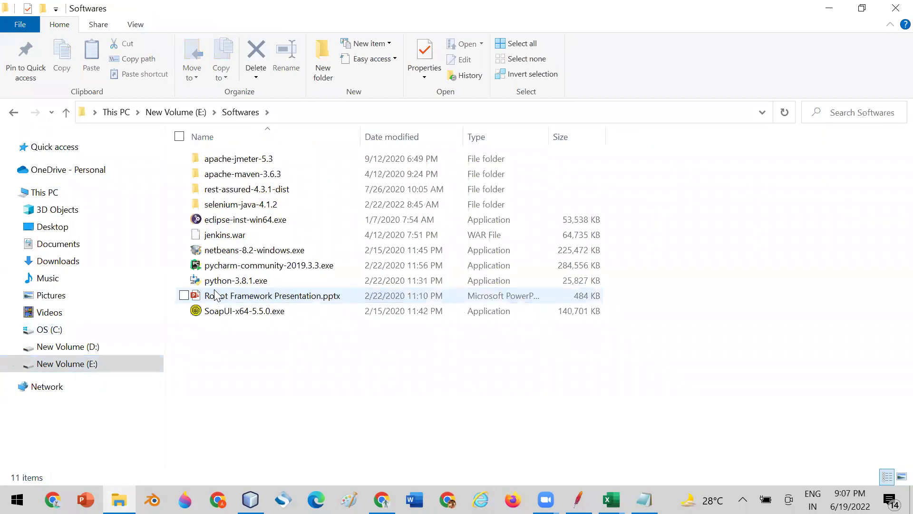
pyautogui.doubleClick(245, 158)
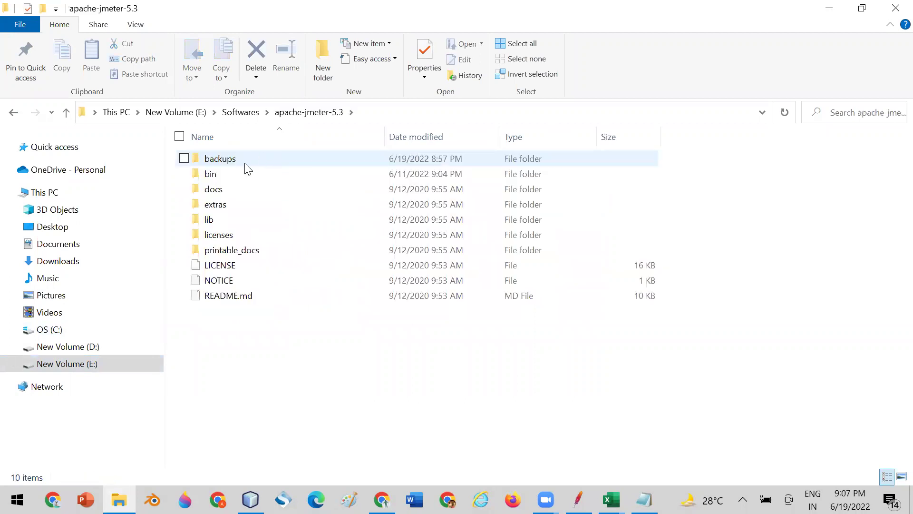
pyautogui.doubleClick(214, 174)
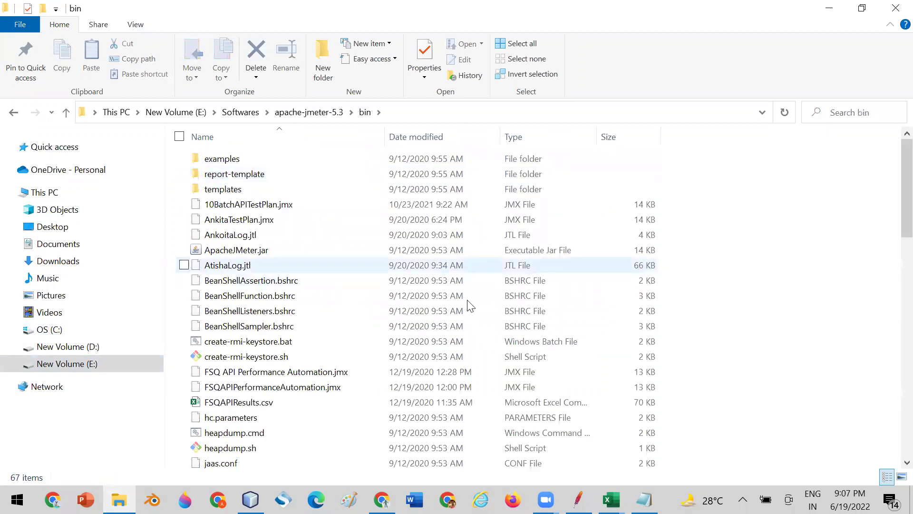
pyautogui.moveTo(903, 198); pyautogui.dragTo(892, 413)
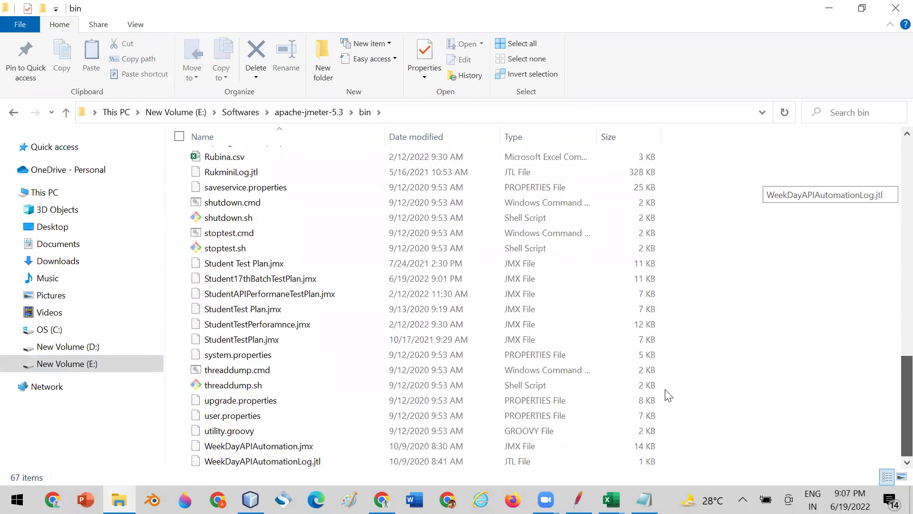
pyautogui.click(221, 283)
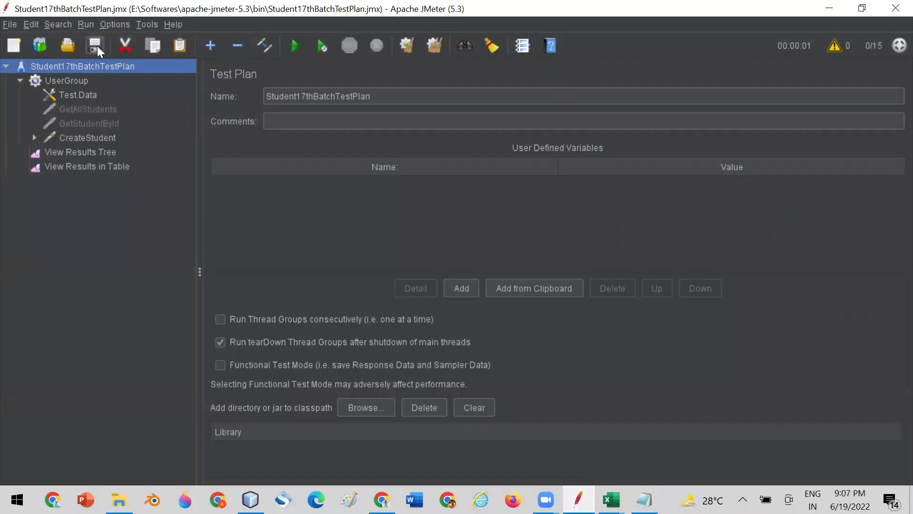
# Step: Save the test plan and close JMeter
pyautogui.click(892, 11)
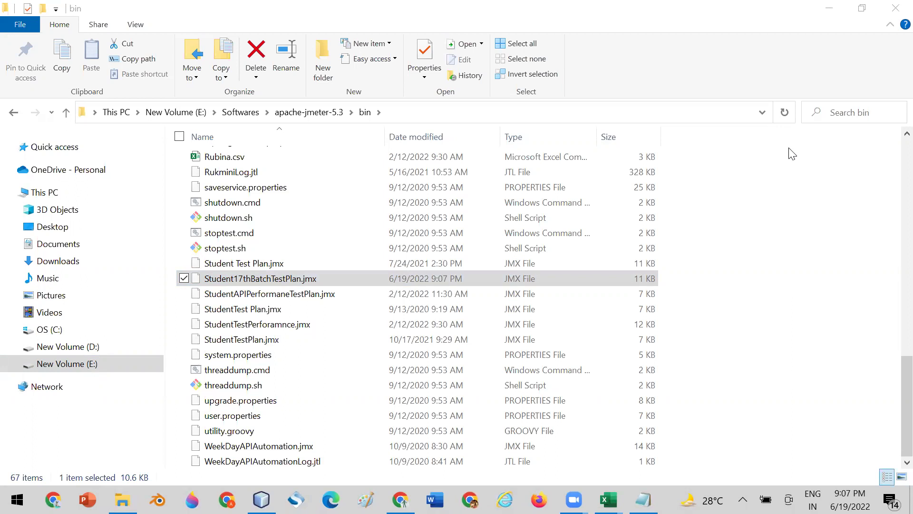
pyautogui.rightClick(283, 281)
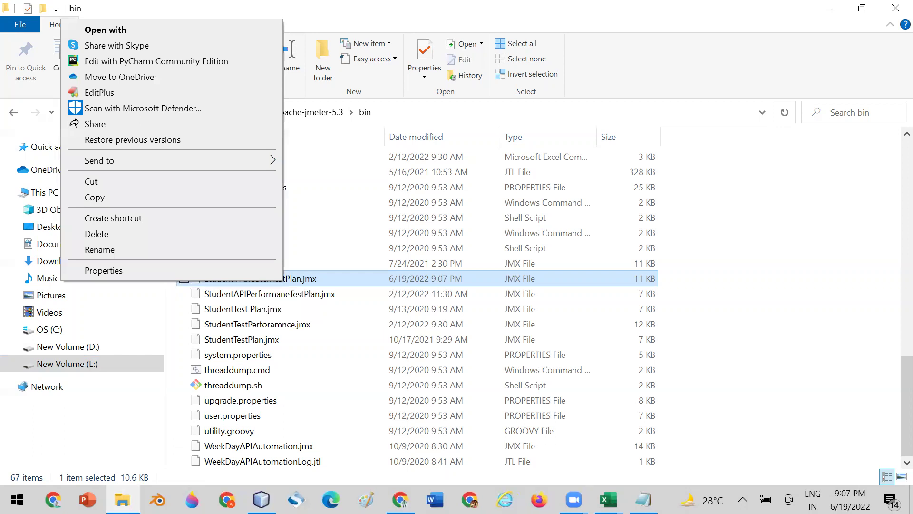
# Step: Switch to Notepad and examine the jmeter, -n and -t parts of the FSQAPIPerformanceAutomation command
pyautogui.click(643, 499)
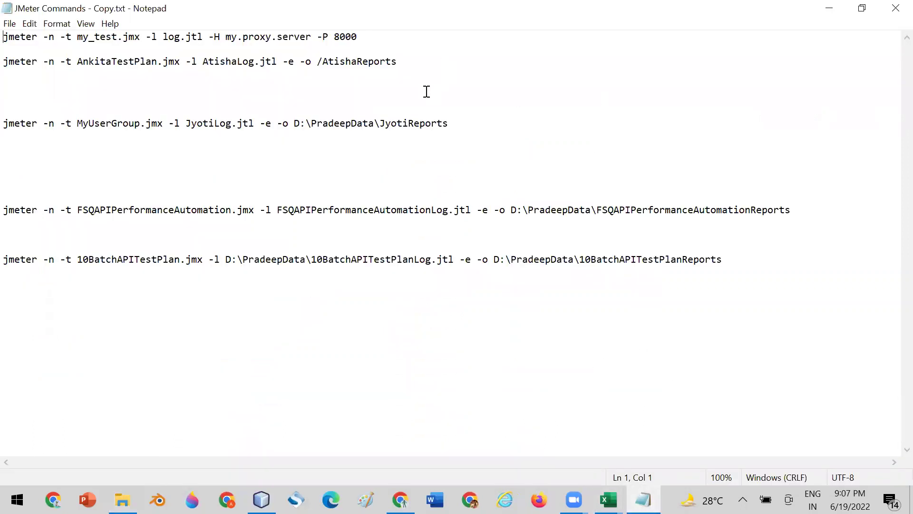
pyautogui.click(267, 91)
pyautogui.moveTo(6, 210); pyautogui.dragTo(83, 210)
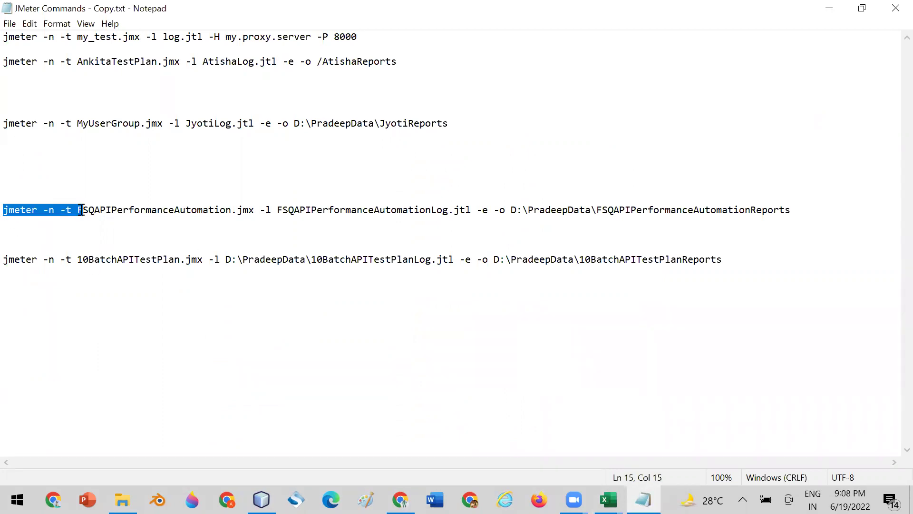
pyautogui.click(53, 210)
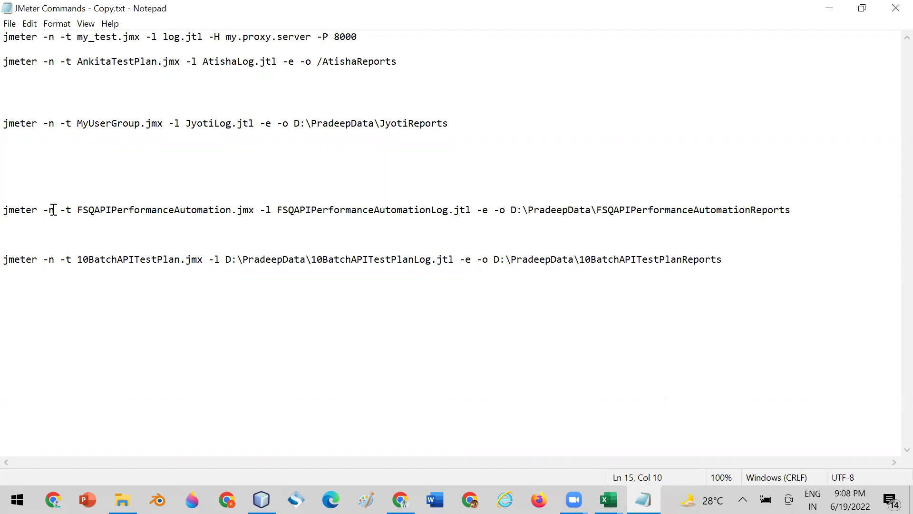
pyautogui.moveTo(54, 209); pyautogui.dragTo(44, 210)
pyautogui.click(158, 221)
pyautogui.doubleClick(21, 214)
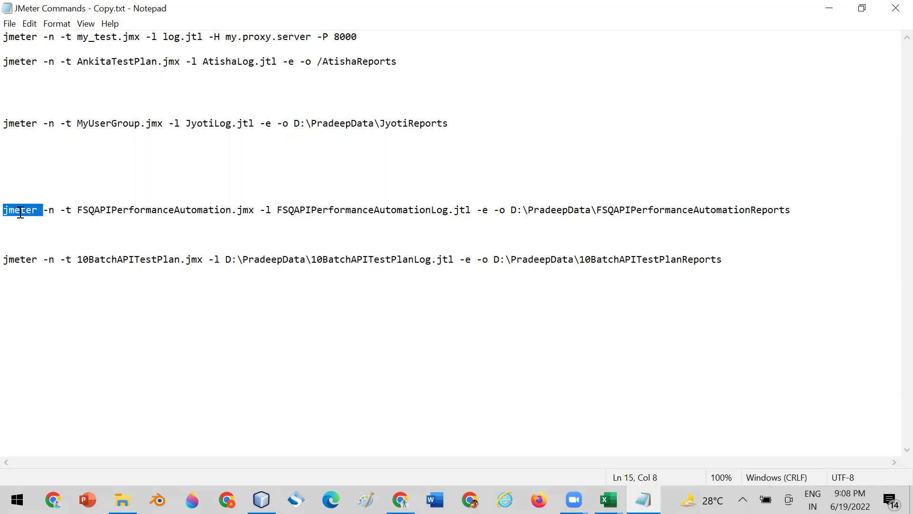
pyautogui.click(49, 210)
pyautogui.moveTo(43, 209); pyautogui.dragTo(72, 210)
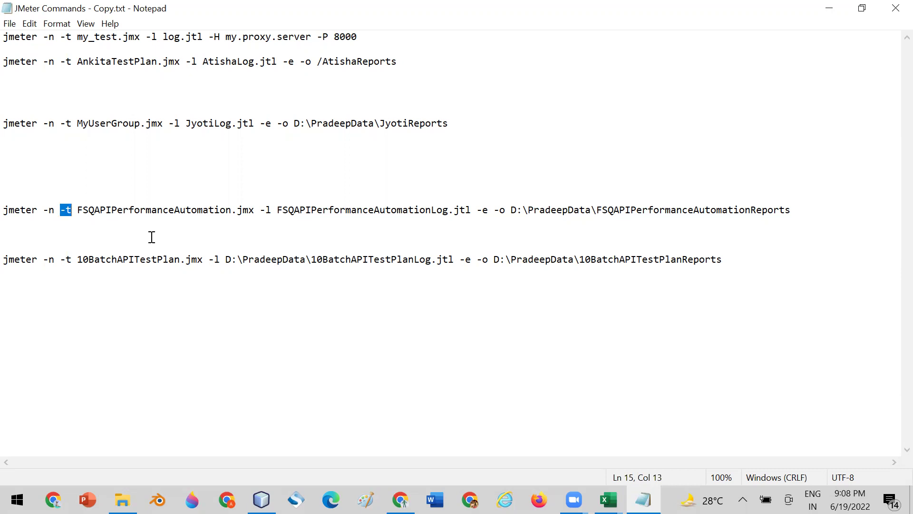
# Step: Copy the whole FSQAPIPerformanceAutomation command and paste it a few lines below the 10BatchAPITestPlan command
pyautogui.click(800, 214)
pyautogui.moveTo(788, 210); pyautogui.dragTo(196, 200)
pyautogui.tripleClick(8, 213)
pyautogui.hotkey('ctrl', 'c')
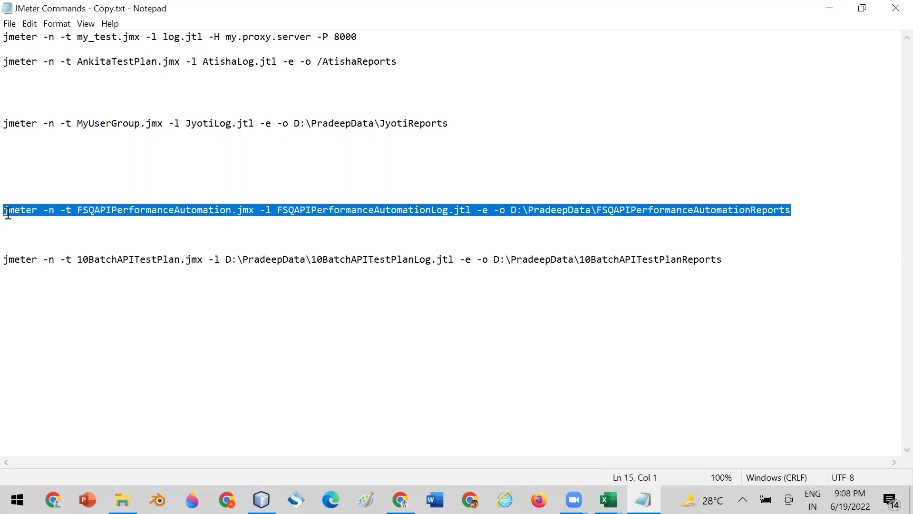
pyautogui.click(733, 263)
pyautogui.press('Return')
pyautogui.press('Return')
pyautogui.press('Return')
pyautogui.press('Return')
pyautogui.hotkey('ctrl', 'v')
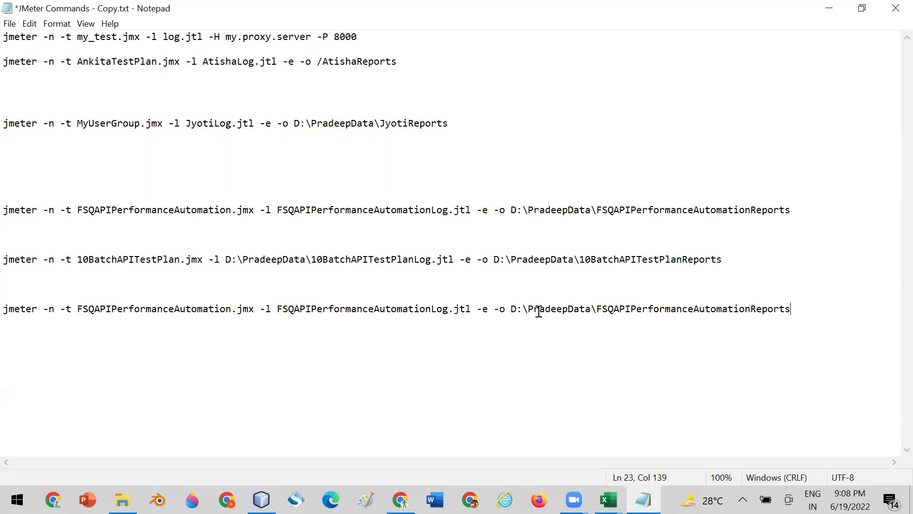
# Step: Copy the Student17thBatchTestPlan file name from File Explorer and use it as the .jmx name in the new Notepad command
pyautogui.moveTo(77, 310); pyautogui.dragTo(257, 309)
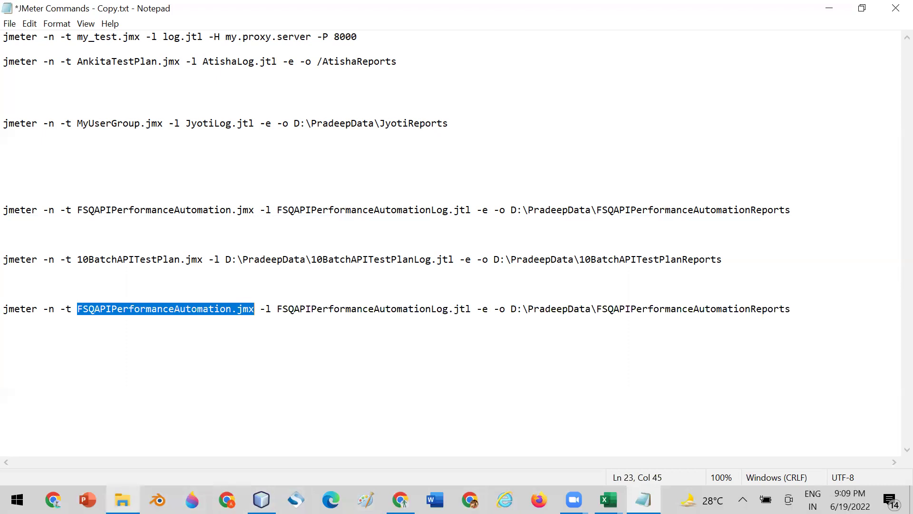
pyautogui.click(123, 499)
pyautogui.rightClick(270, 279)
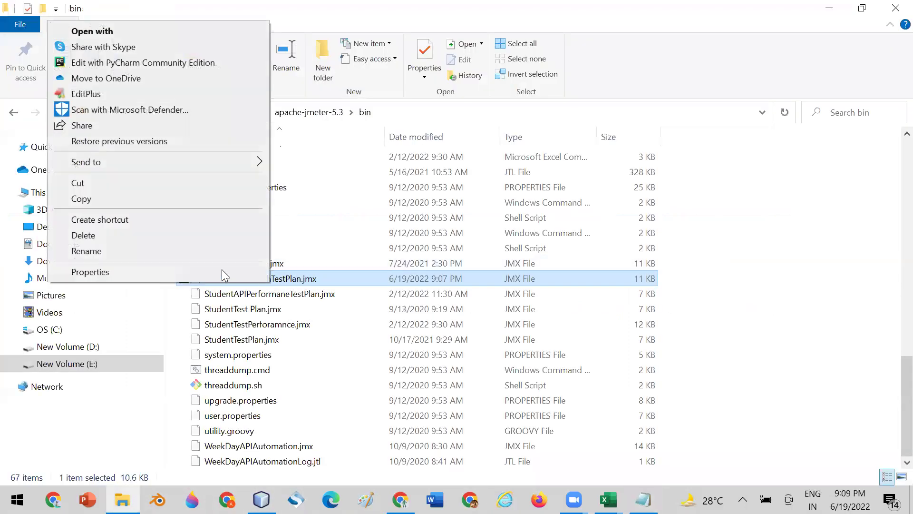
pyautogui.click(167, 251)
pyautogui.hotkey('ctrl', 'c')
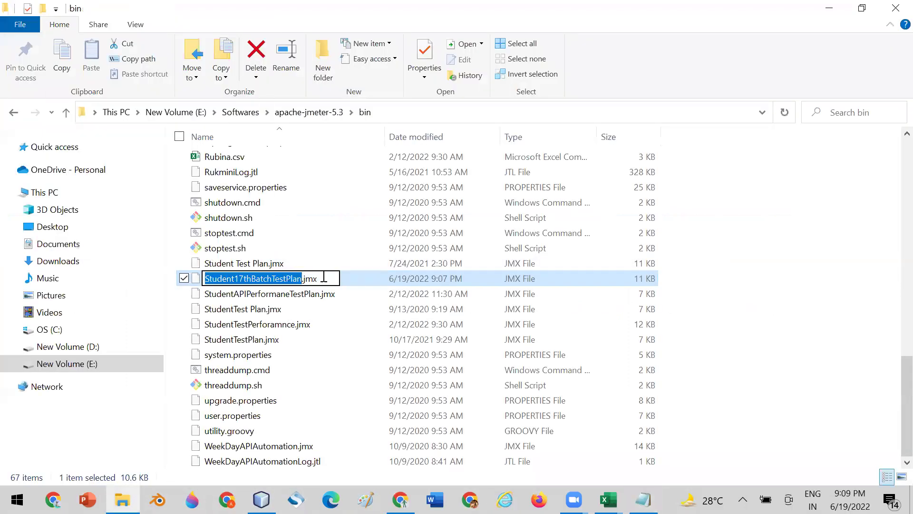
pyautogui.click(643, 499)
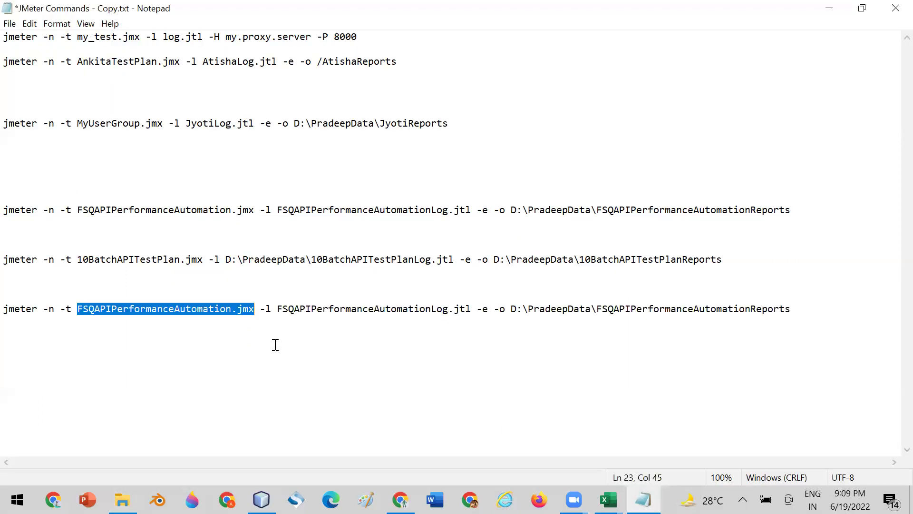
pyautogui.click(159, 311)
pyautogui.moveTo(77, 309); pyautogui.dragTo(232, 309)
pyautogui.hotkey('ctrl', 'v')
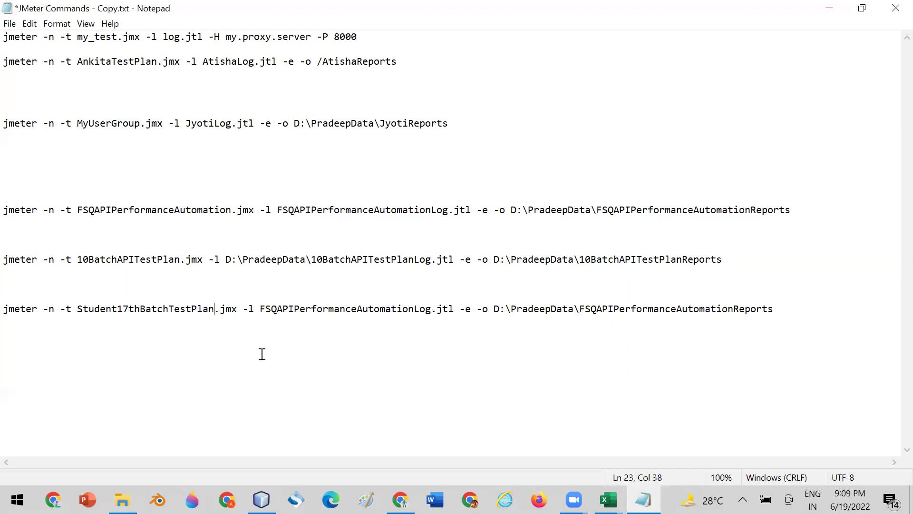
# Step: Review the jmeter, -n, test plan file and -l parts of the new command
pyautogui.doubleClick(17, 310)
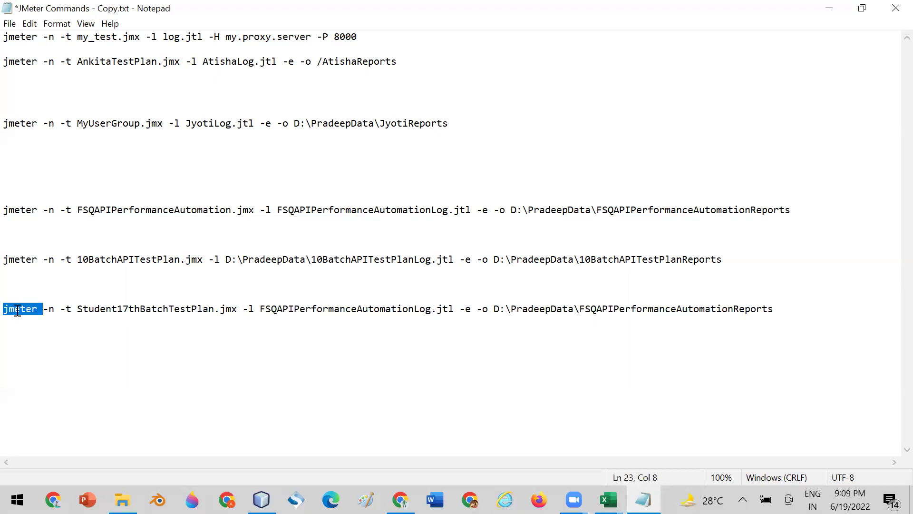
pyautogui.click(46, 310)
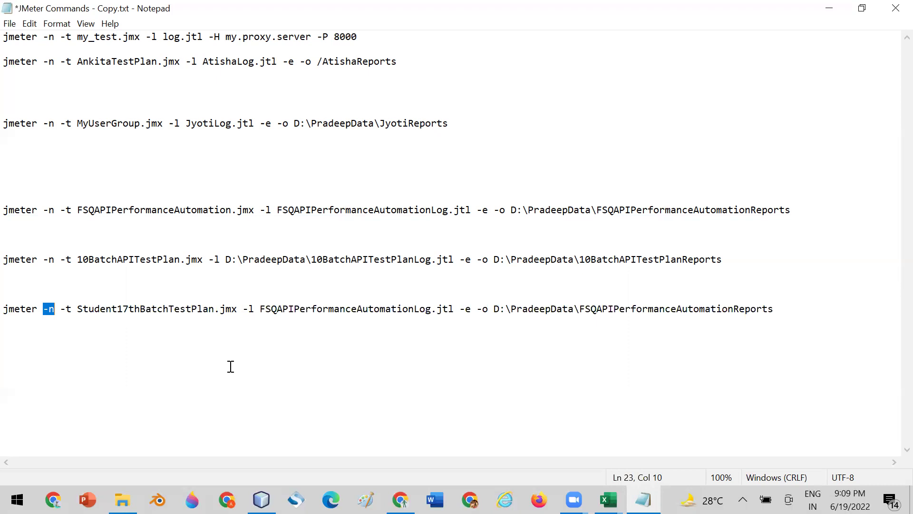
pyautogui.click(78, 308)
pyautogui.moveTo(181, 309); pyautogui.dragTo(231, 308)
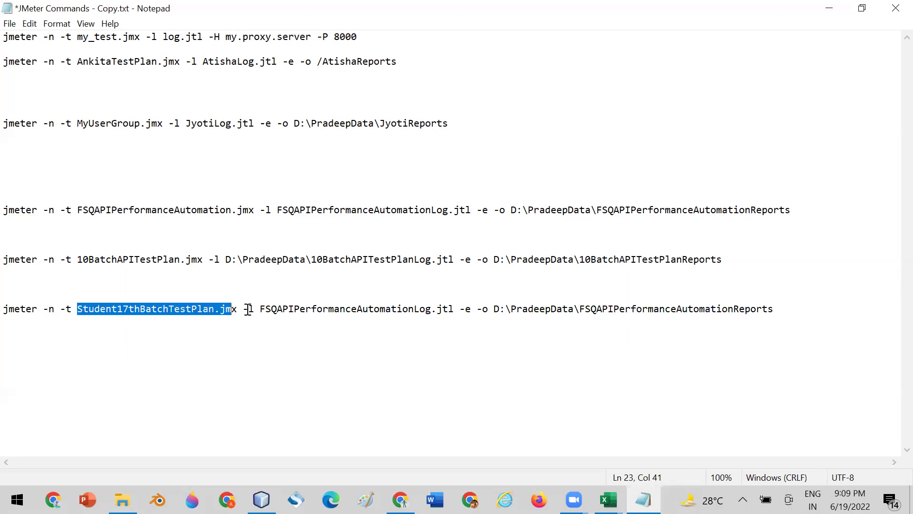
pyautogui.doubleClick(249, 309)
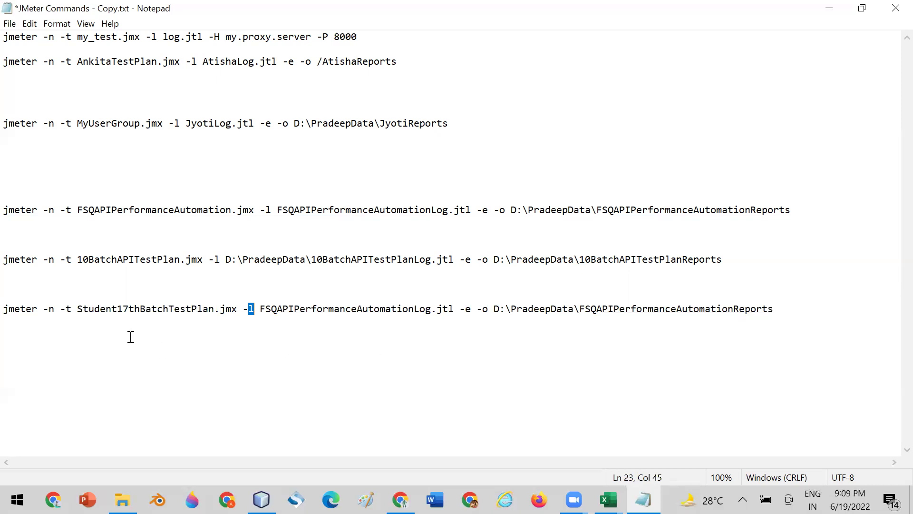
# Step: Replace FSQAPIPerformanceAutomation in the new command's log file name with Student17thBatchTestPlan, copied from its .jmx name
pyautogui.moveTo(79, 309); pyautogui.dragTo(216, 312)
pyautogui.hotkey('ctrl', 'c')
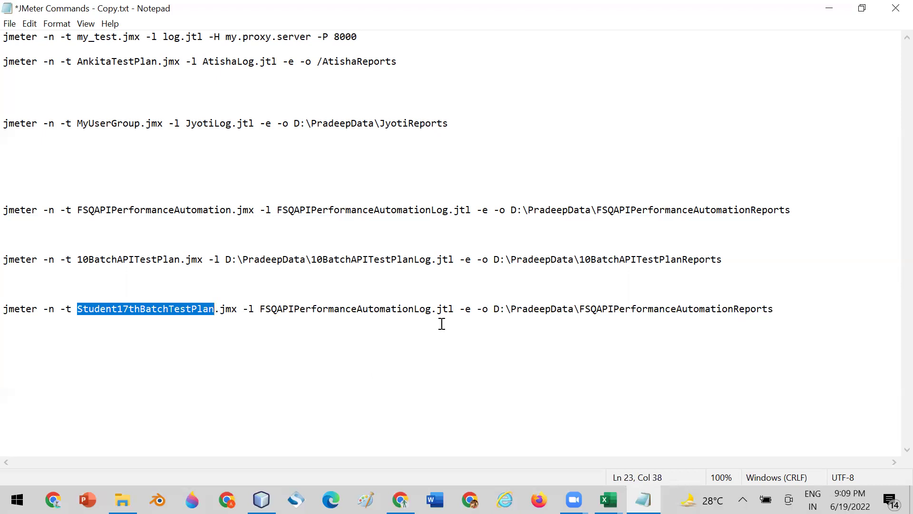
pyautogui.moveTo(259, 308); pyautogui.dragTo(415, 309)
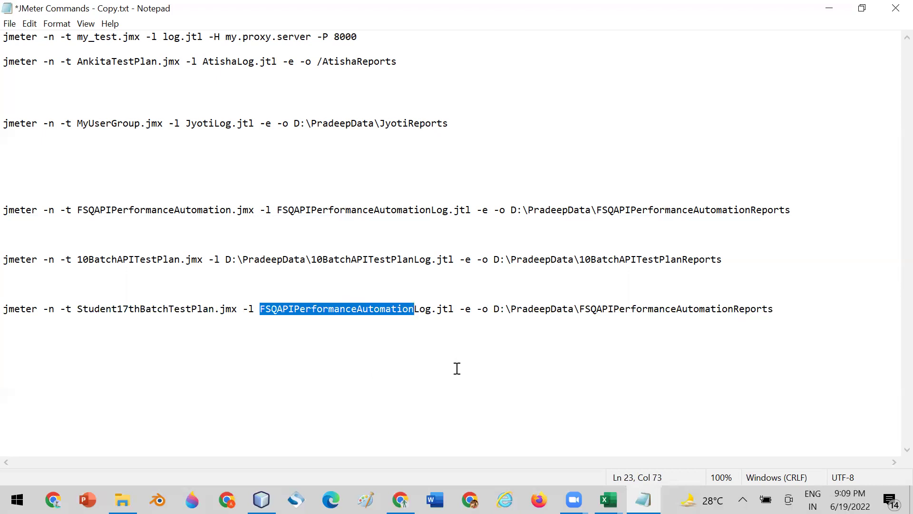
pyautogui.hotkey('ctrl', 'v')
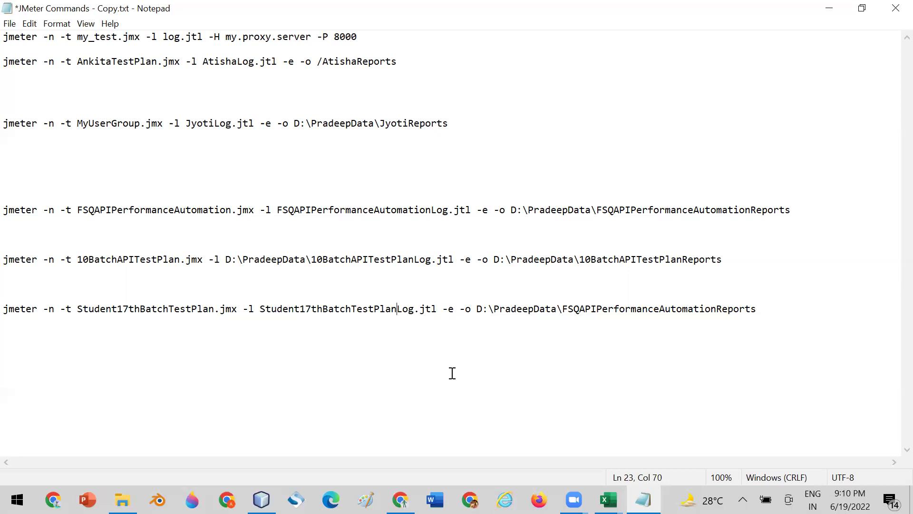
# Step: Copy Student17thBatchTestPlan from the new command and use it in place of FSQAPIPerformanceAutomation in the -o reports folder name
pyautogui.moveTo(442, 308); pyautogui.dragTo(471, 308)
pyautogui.moveTo(78, 312); pyautogui.dragTo(214, 313)
pyautogui.hotkey('ctrl', 'c')
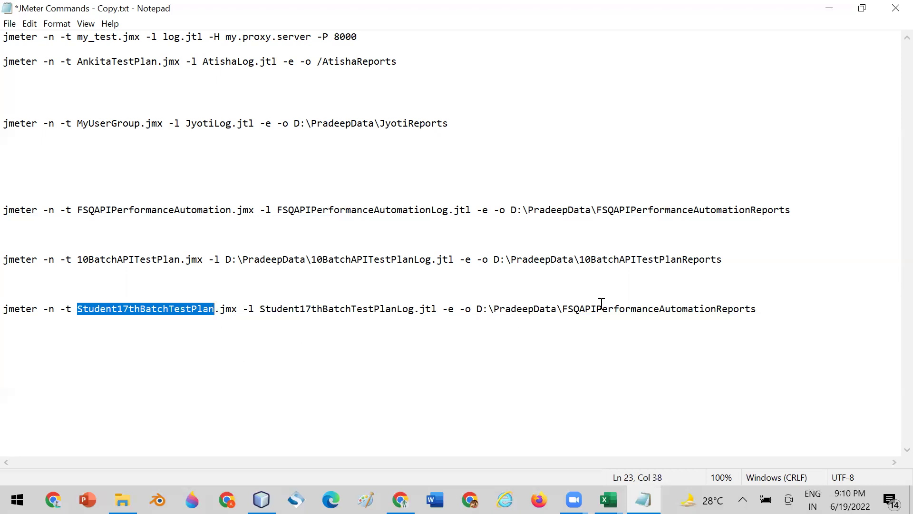
pyautogui.moveTo(563, 308); pyautogui.dragTo(717, 310)
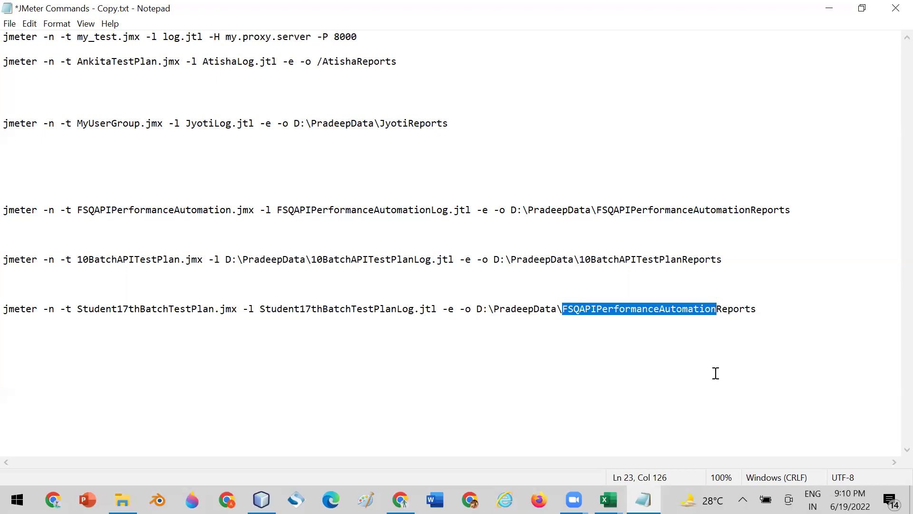
pyautogui.hotkey('ctrl', 'v')
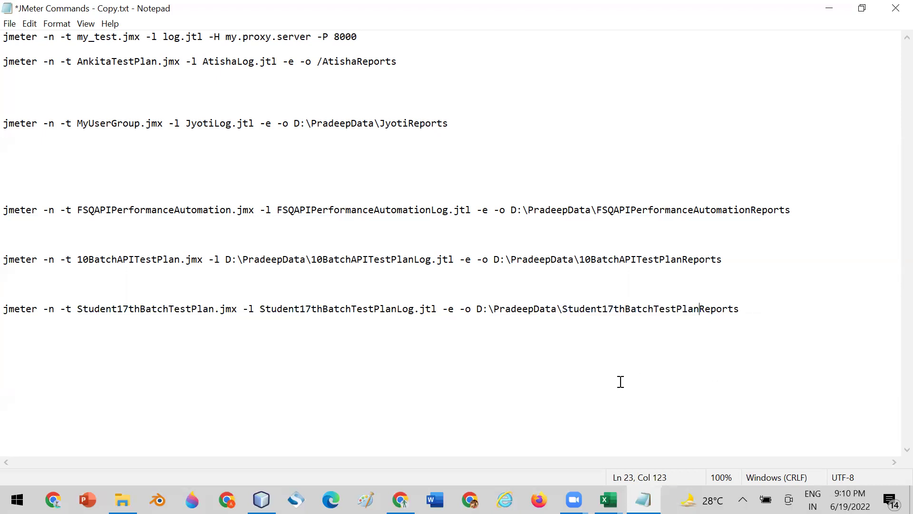
# Step: Select the whole Student17thBatchTestPlan command in Notepad and open a Command Prompt window with cmd
pyautogui.click(603, 335)
pyautogui.click(766, 307)
pyautogui.moveTo(766, 308); pyautogui.dragTo(5, 312)
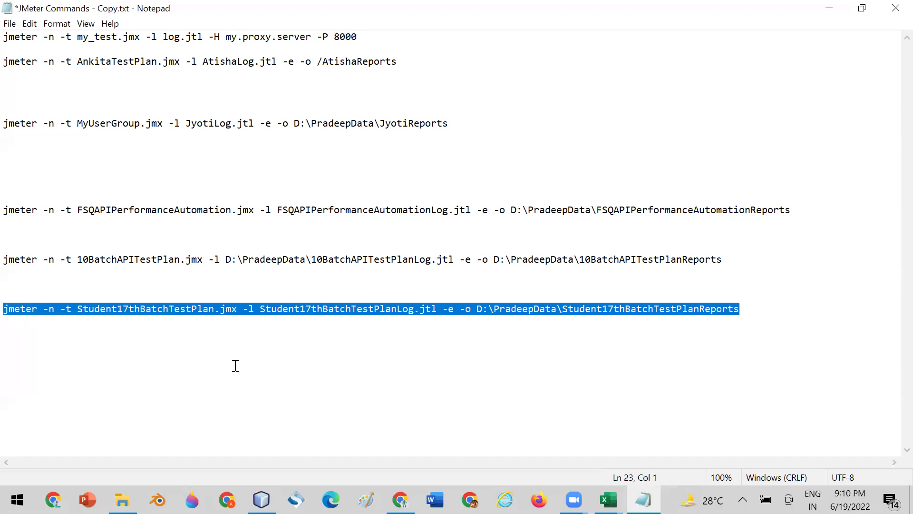
pyautogui.press('super+r')
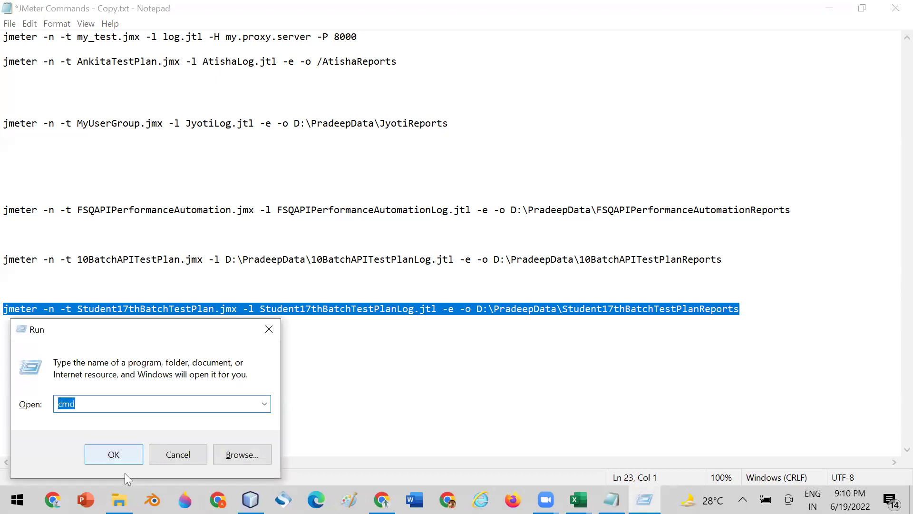
pyautogui.press('Return')
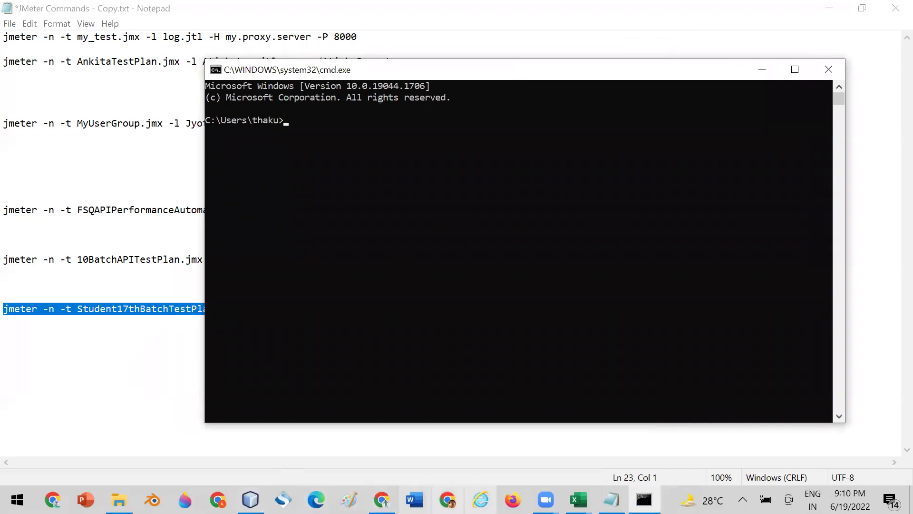
# Step: Copy the bin folder path from File Explorer and make E:\Softwares\apache-jmeter-5.3\bin the Command Prompt's working directory, switching to drive E
pyautogui.click(119, 499)
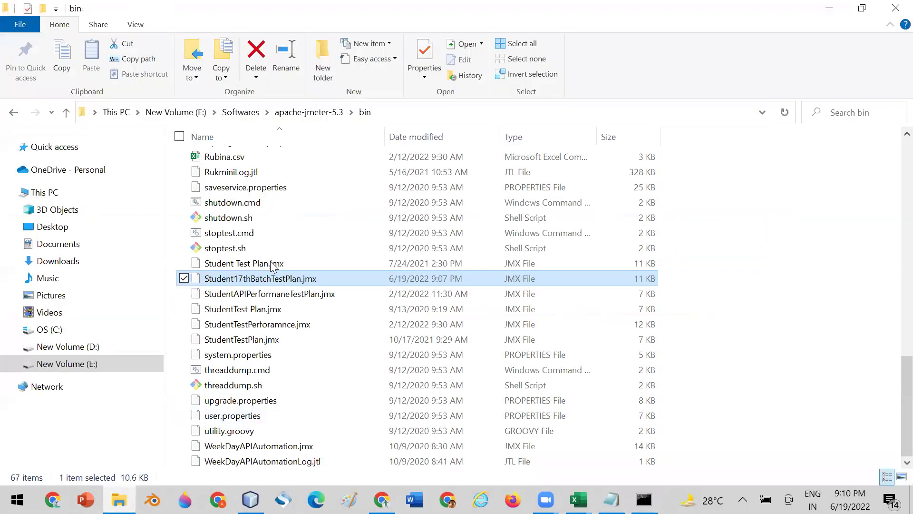
pyautogui.click(410, 113)
pyautogui.hotkey('ctrl', 'c')
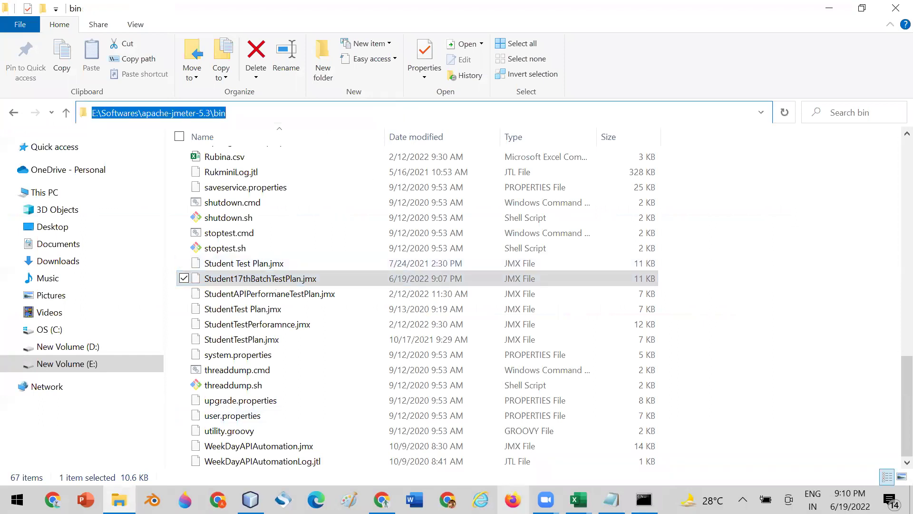
pyautogui.click(644, 499)
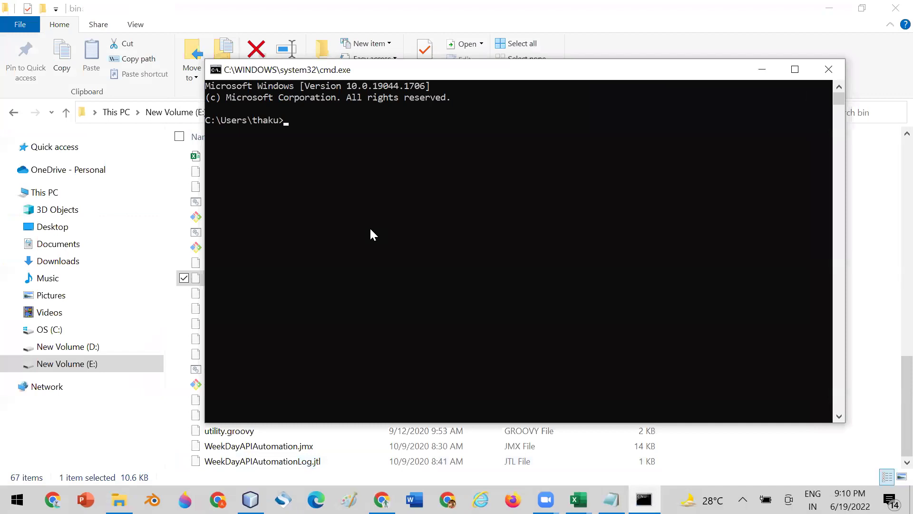
pyautogui.write('cd')
pyautogui.hotkey('ctrl', 'v')
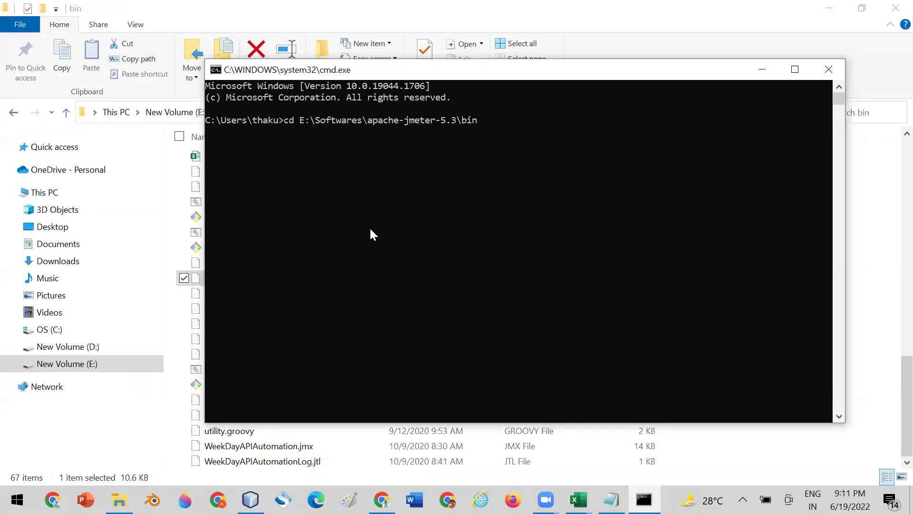
pyautogui.press('Return')
pyautogui.write('e')
pyautogui.press('Return')
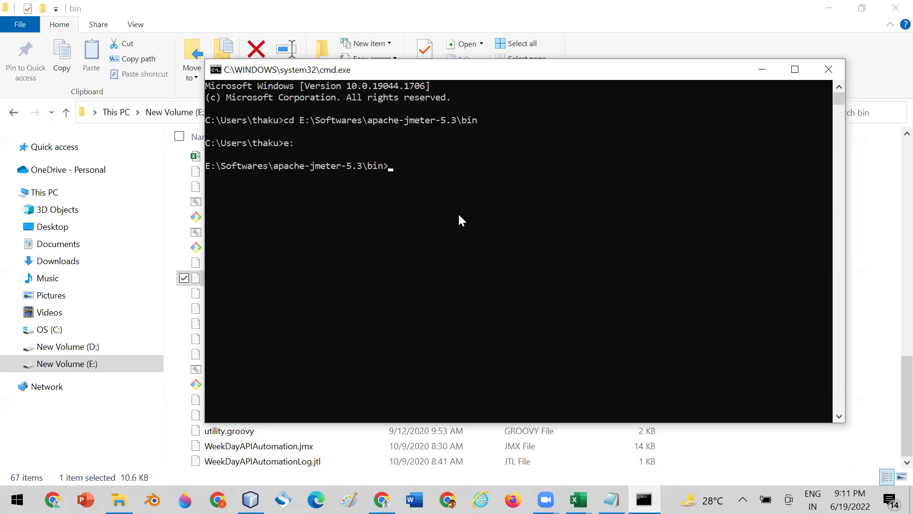
# Step: Clear the Command Prompt and move its window aside briefly to check Student17thBatchTestPlan.jmx in the bin folder
pyautogui.write('cls')
pyautogui.press('Return')
pyautogui.moveTo(394, 71); pyautogui.dragTo(306, 309)
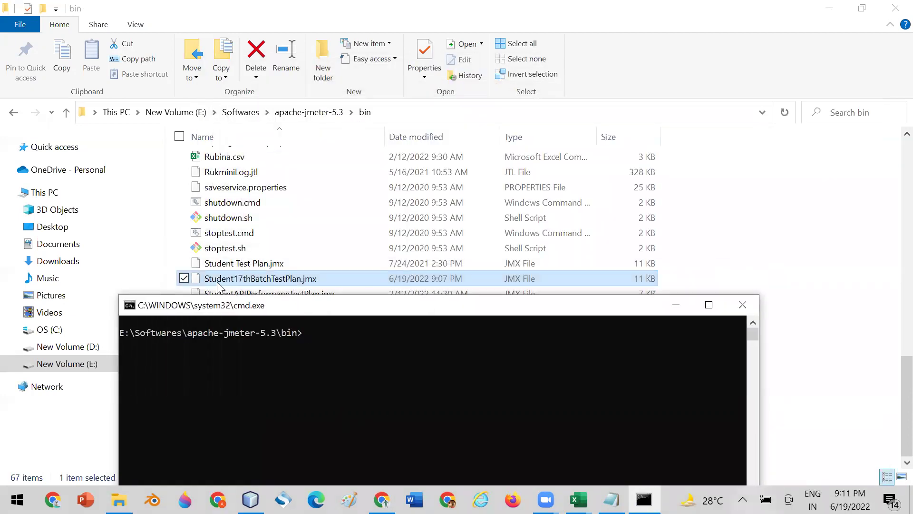
pyautogui.moveTo(283, 310); pyautogui.dragTo(296, 50)
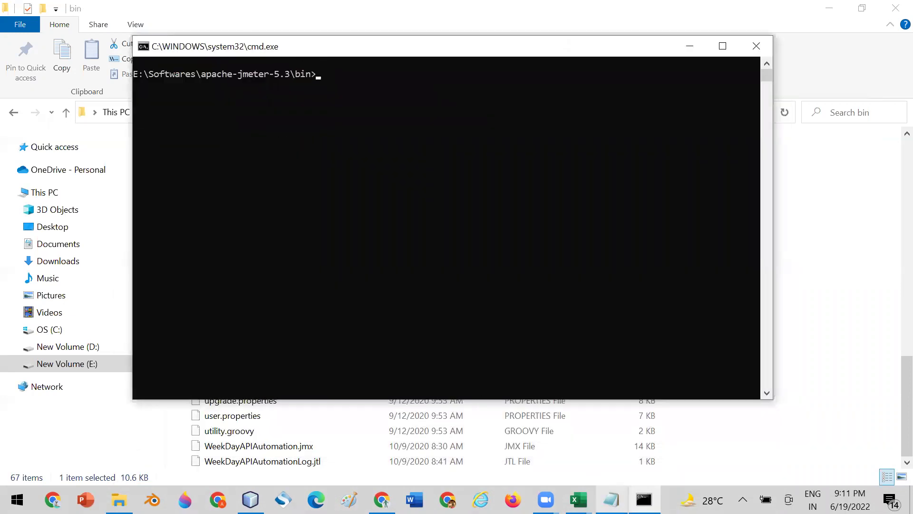
# Step: Copy the Student17thBatchTestPlan command from Notepad and run it in the maximized Command Prompt
pyautogui.click(611, 499)
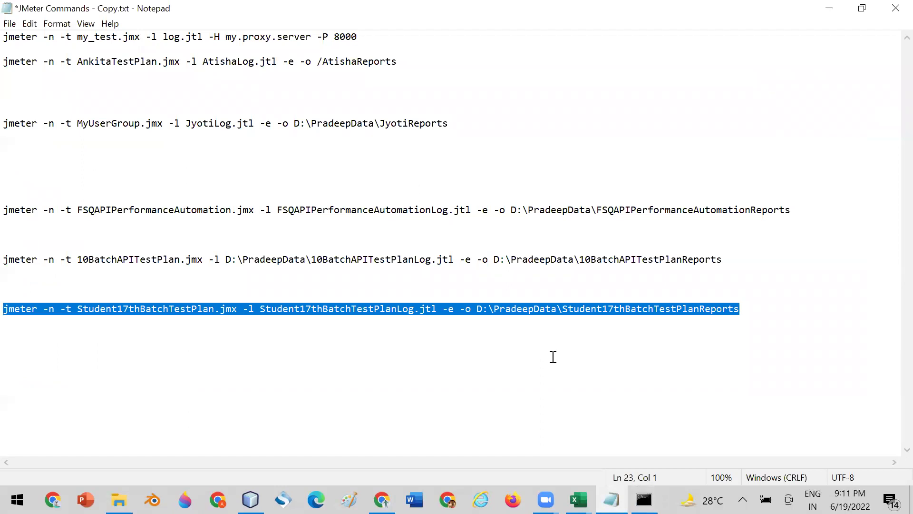
pyautogui.hotkey('alt', 'Tab')
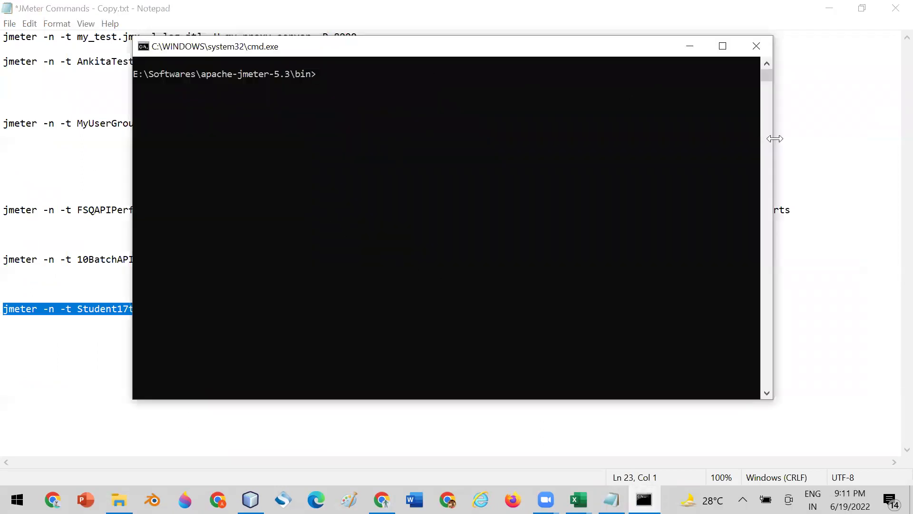
pyautogui.click(720, 48)
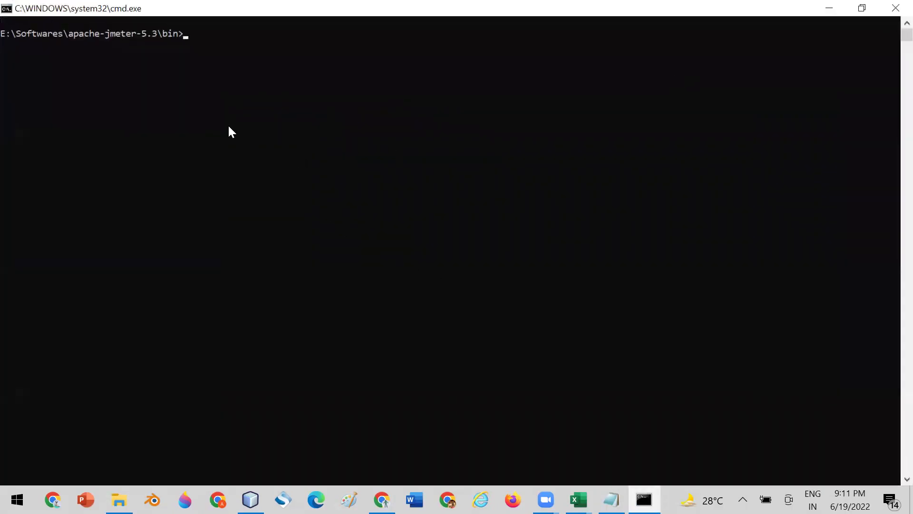
pyautogui.write('jmeter -n -t Student17thBatchTestPlan.jmx -l Student17thBatchTestPlanLog.jtl -e -o D:\\PradeepData\\Student17thBatchTestPlanReports')
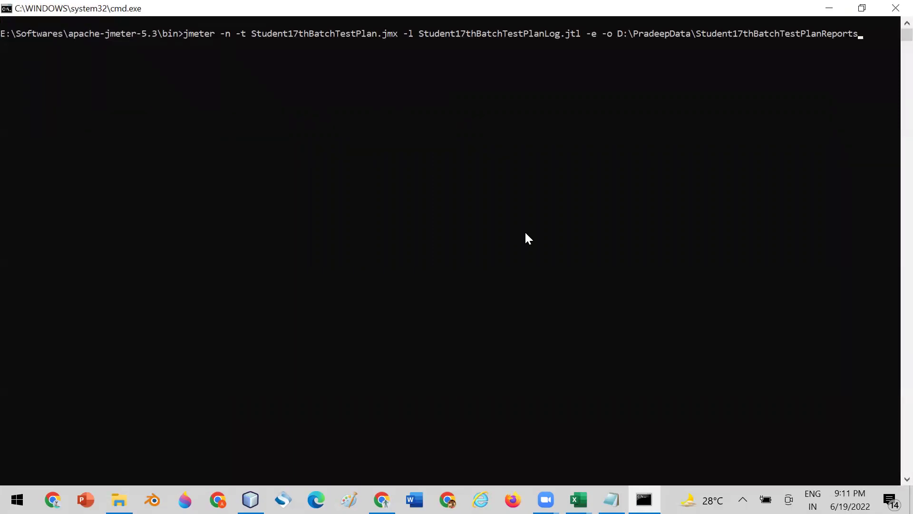
pyautogui.press('Return')
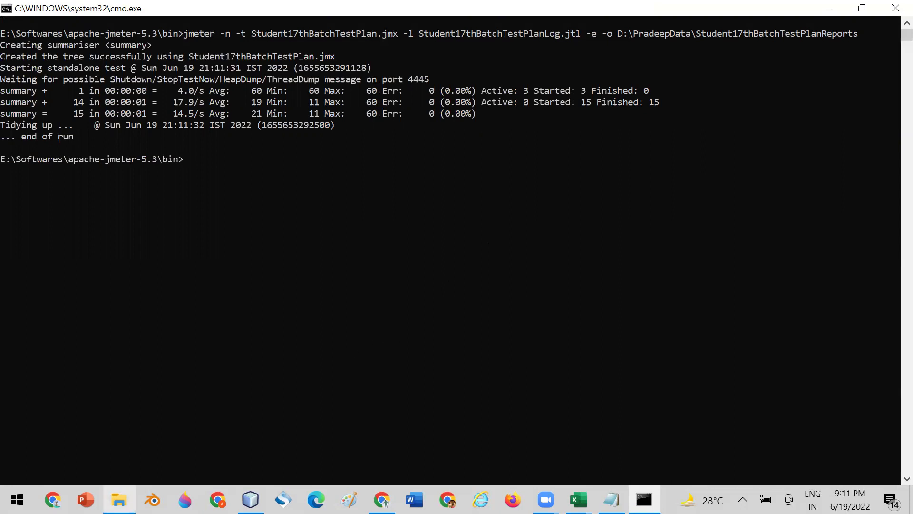
# Step: In File Explorer, open the Student17thBatchTestPlanReports output folder on drive D and launch its index.html report in the browser
pyautogui.click(119, 499)
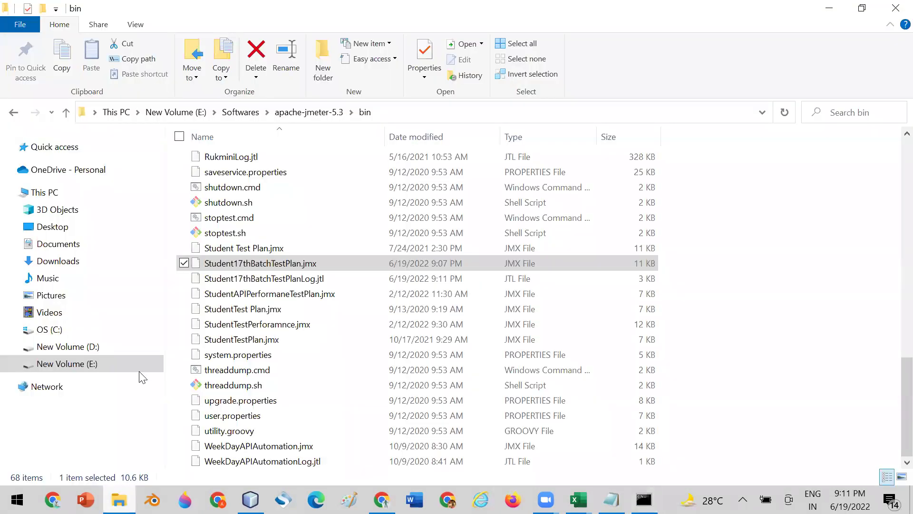
pyautogui.click(39, 349)
pyautogui.doubleClick(244, 279)
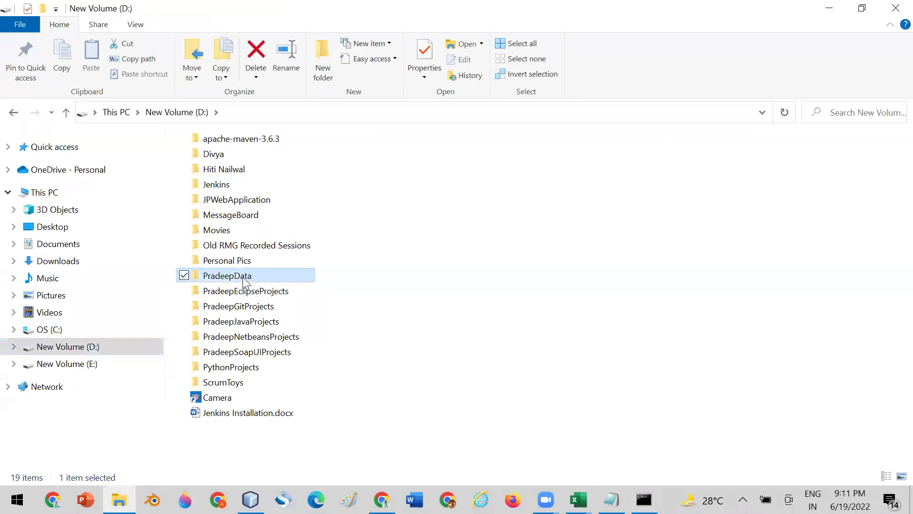
pyautogui.doubleClick(221, 184)
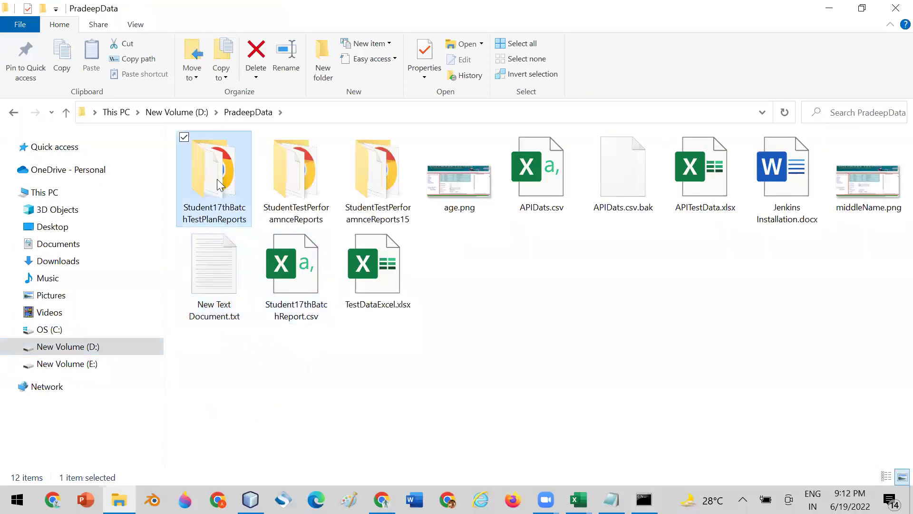
pyautogui.doubleClick(224, 190)
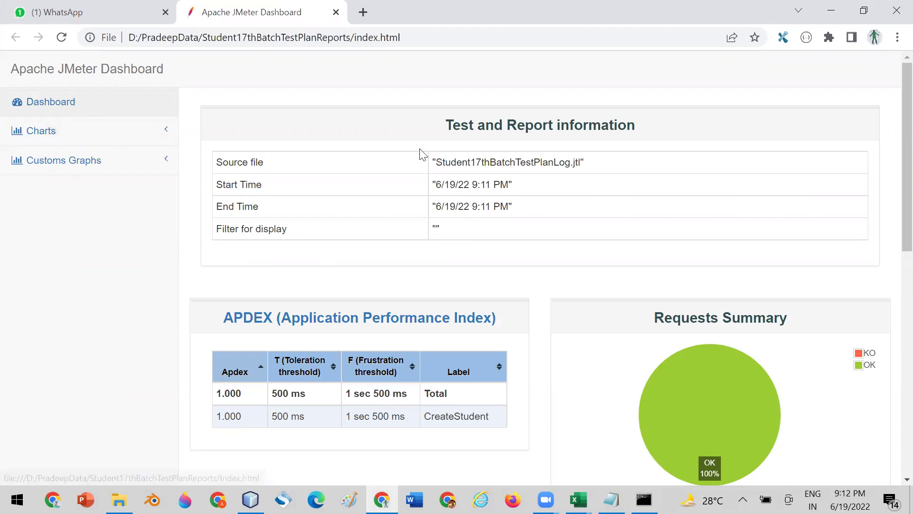
# Step: Examine the dashboard's report information, APDEX table, Requests Summary and the sample count in the CreateStudent Statistics row
pyautogui.scroll(-2, 419, 151)
pyautogui.scroll(1, 419, 151)
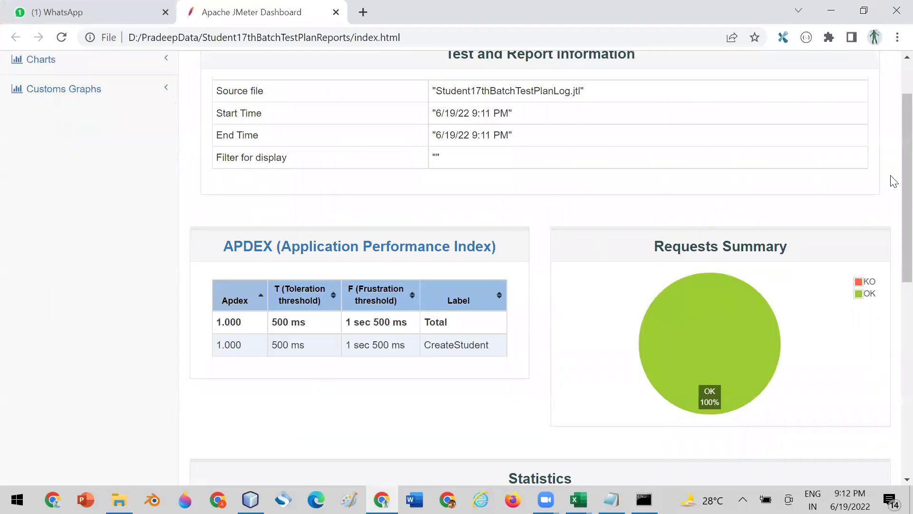
pyautogui.moveTo(893, 136); pyautogui.dragTo(891, 312)
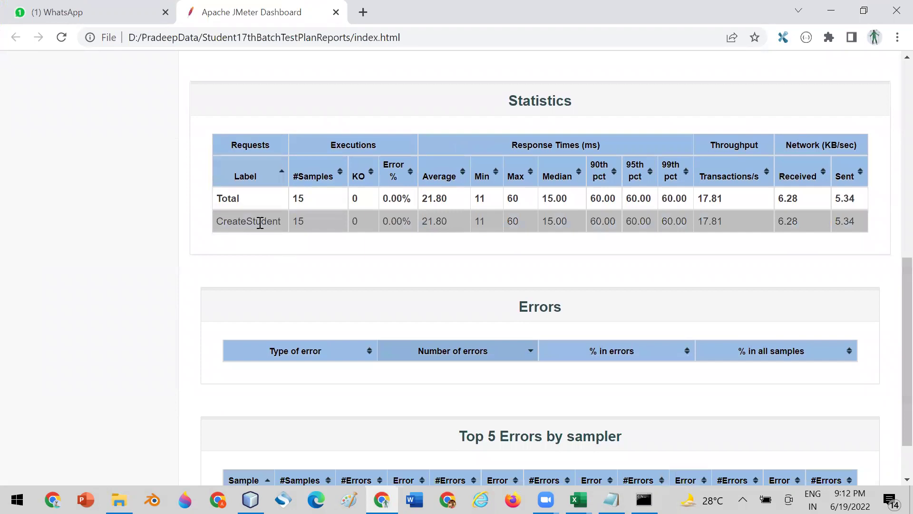
pyautogui.moveTo(310, 219); pyautogui.dragTo(291, 219)
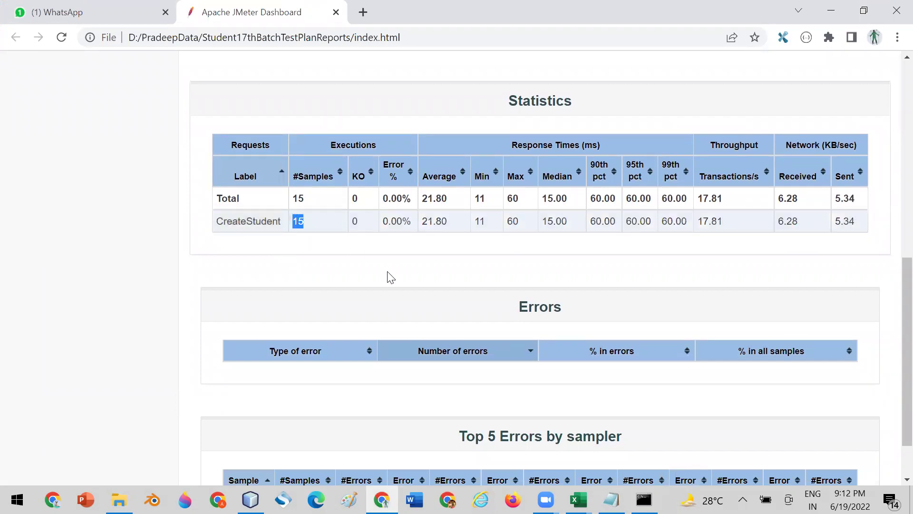
pyautogui.moveTo(889, 234); pyautogui.dragTo(893, 121)
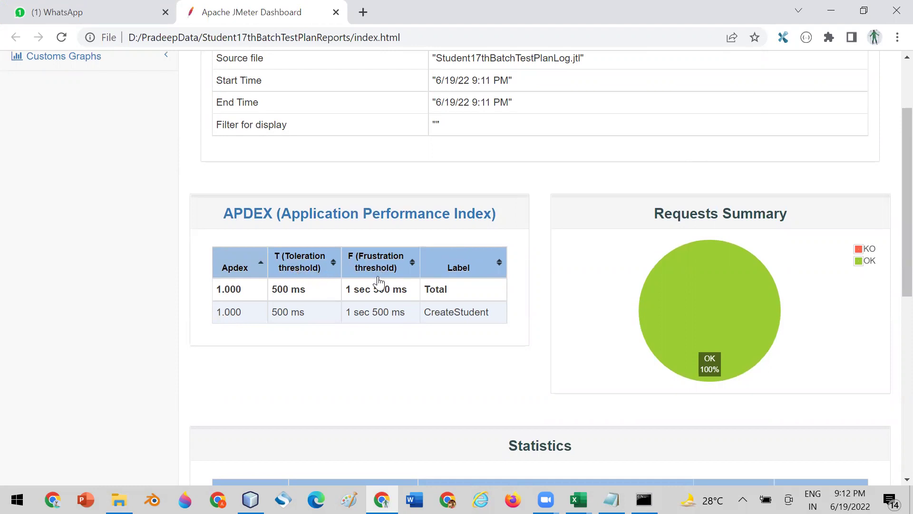
pyautogui.scroll(3, 343, 266)
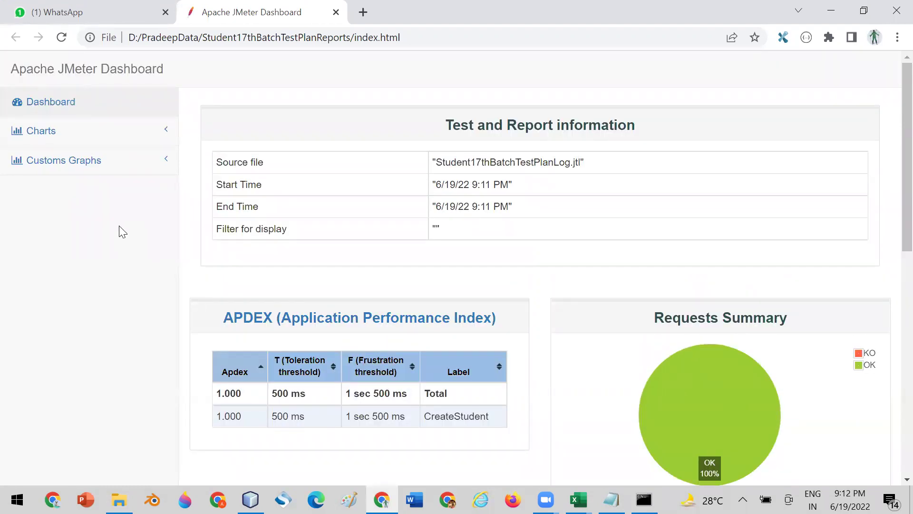
# Step: Open the report's Over Time charts, view Response Times Over Time and expand Response Time Percentiles Over Time
pyautogui.click(63, 129)
pyautogui.click(42, 160)
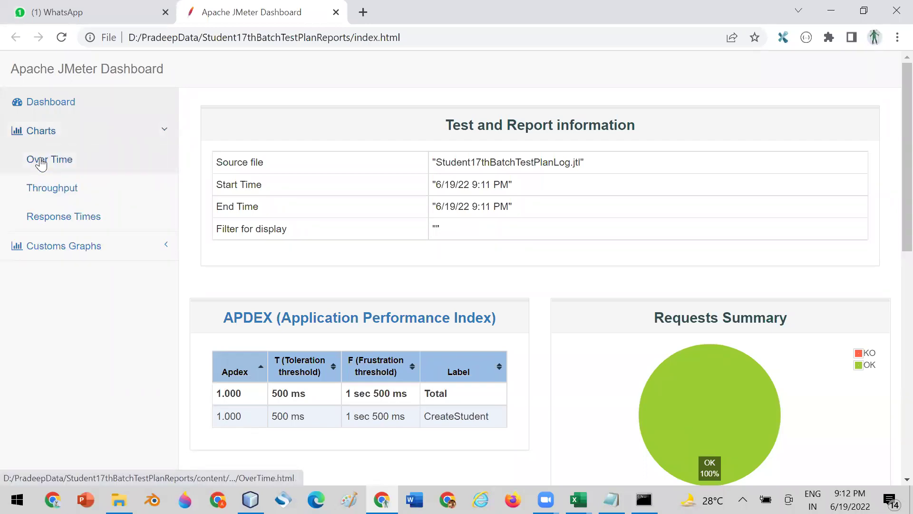
pyautogui.moveTo(894, 101); pyautogui.dragTo(890, 198)
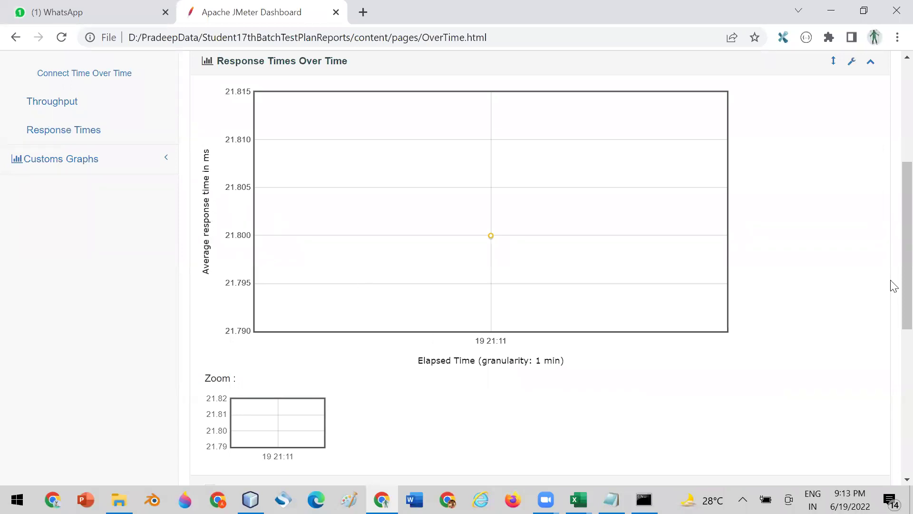
pyautogui.moveTo(891, 284); pyautogui.dragTo(892, 424)
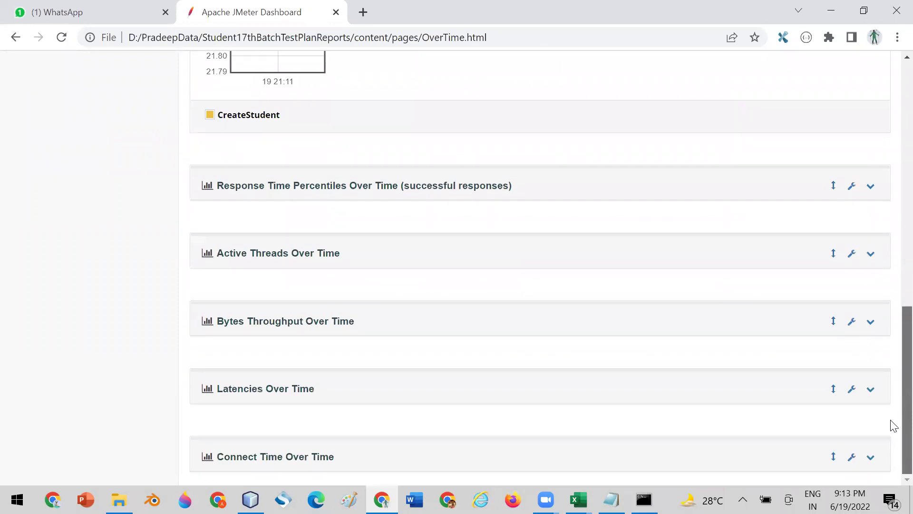
pyautogui.click(871, 190)
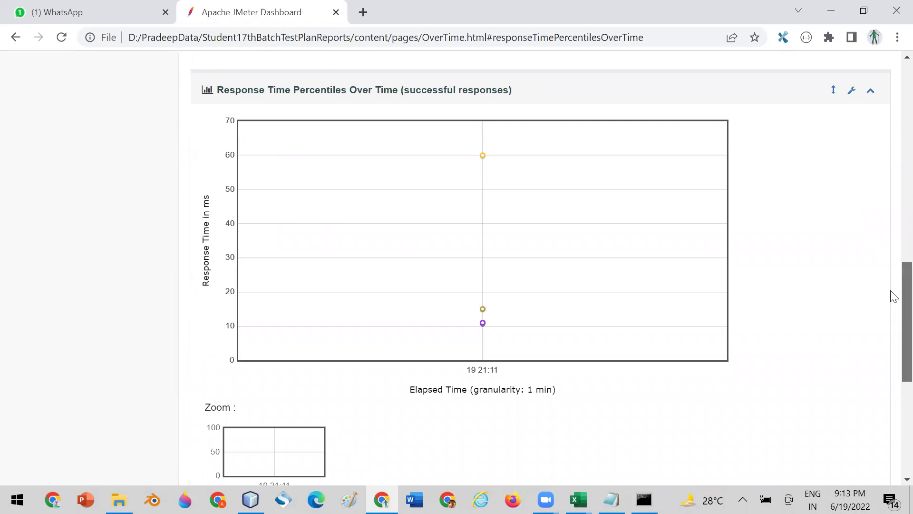
pyautogui.scroll(-7, 894, 296)
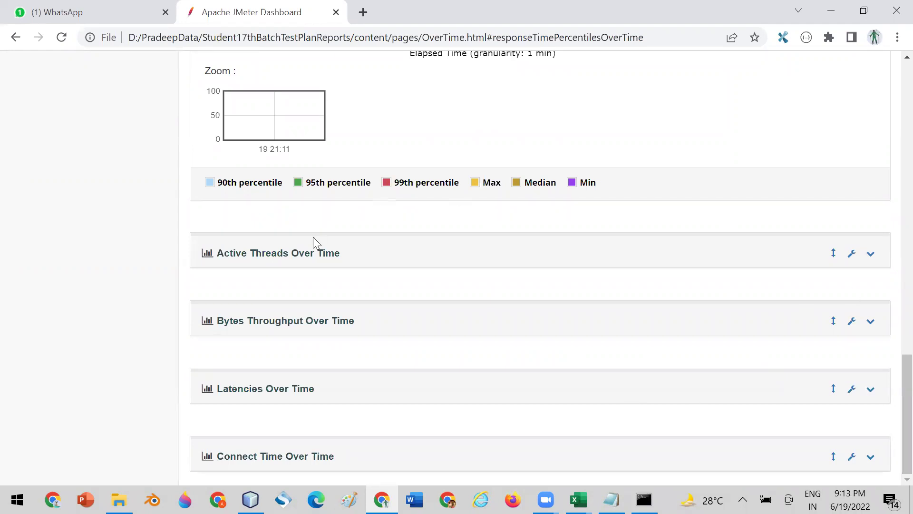
# Step: Expand the Active Threads Over Time chart, and open the report's Response Times charts page
pyautogui.click(870, 253)
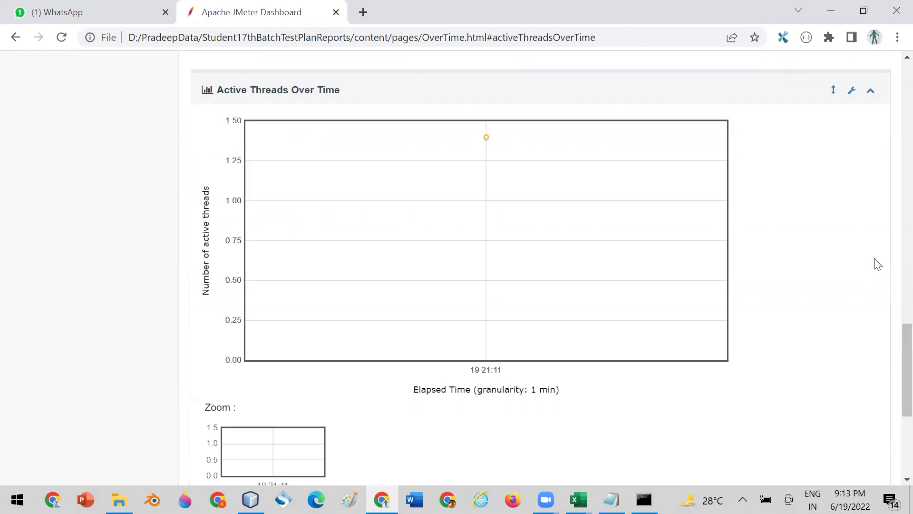
pyautogui.scroll(20, 890, 199)
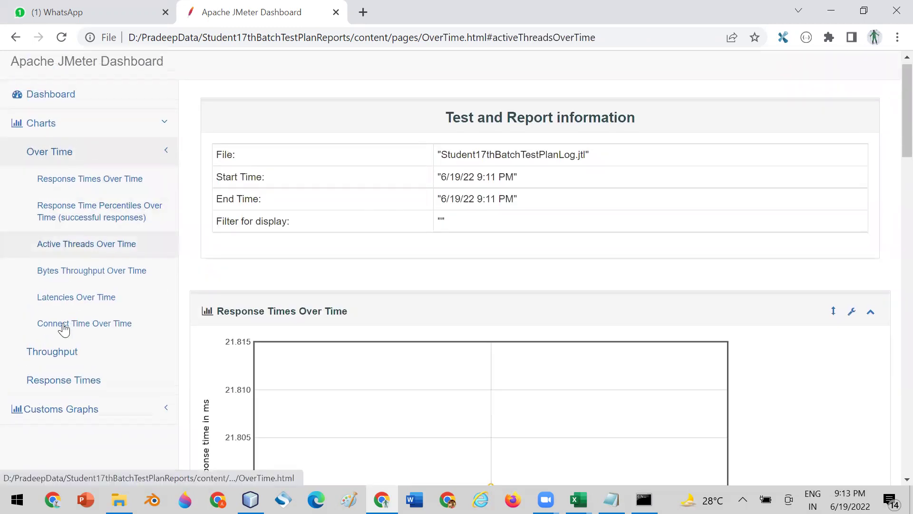
pyautogui.click(49, 381)
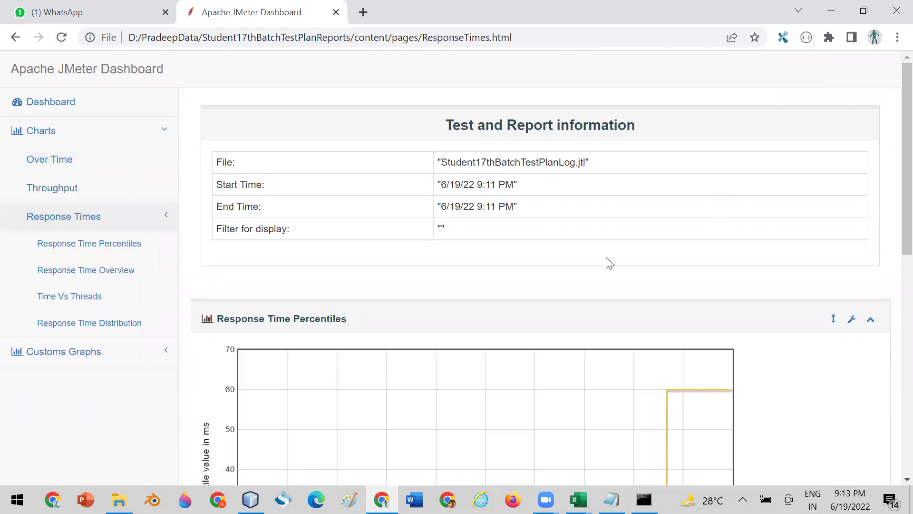
# Step: View the Over Time page under Customs Graphs and return to the report's main dashboard
pyautogui.click(57, 351)
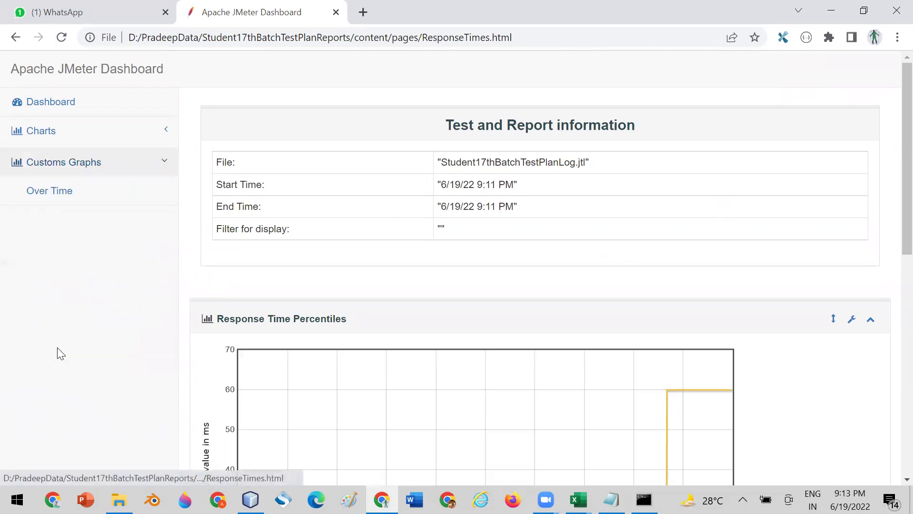
pyautogui.click(75, 188)
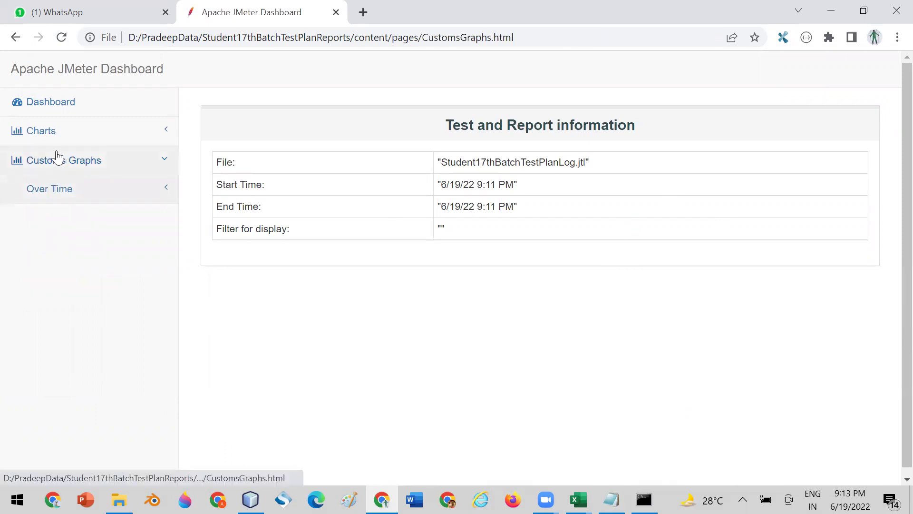
pyautogui.click(45, 135)
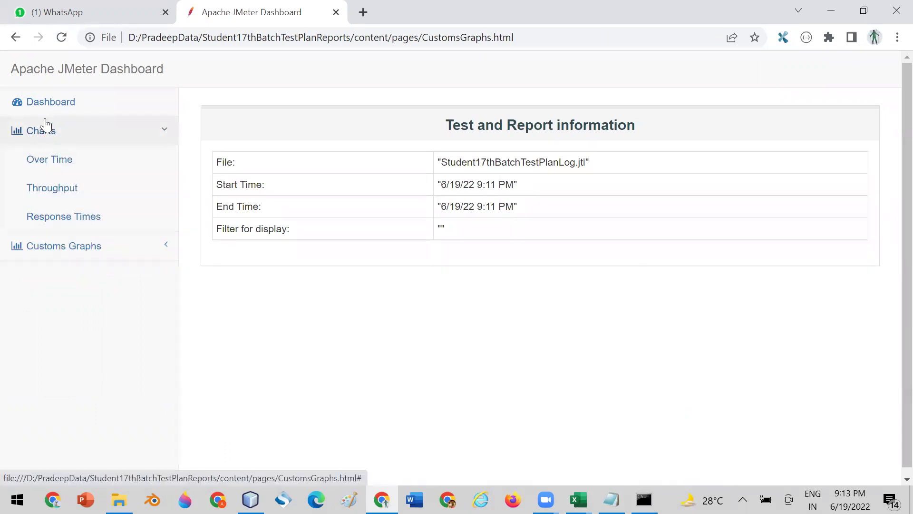
pyautogui.click(62, 111)
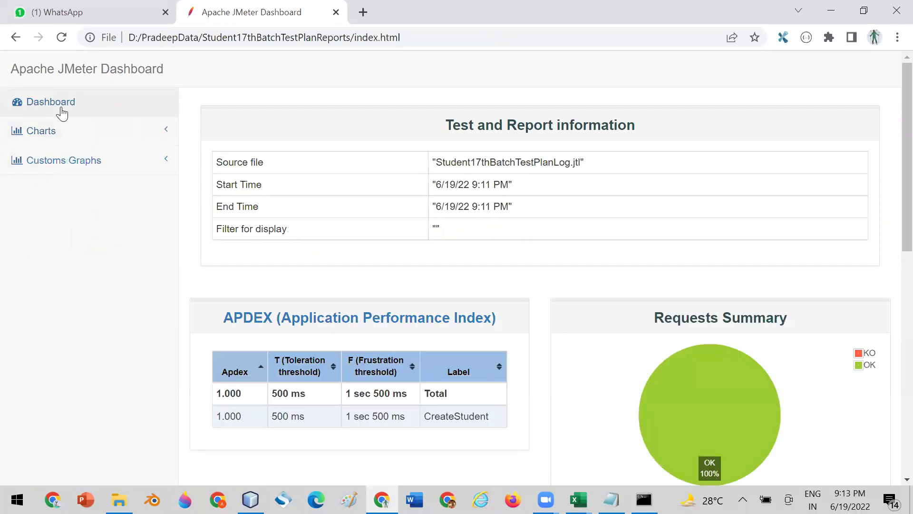
# Step: Switch to Command Prompt to review the test run's output and return to the dashboard in the browser
pyautogui.moveTo(611, 500)
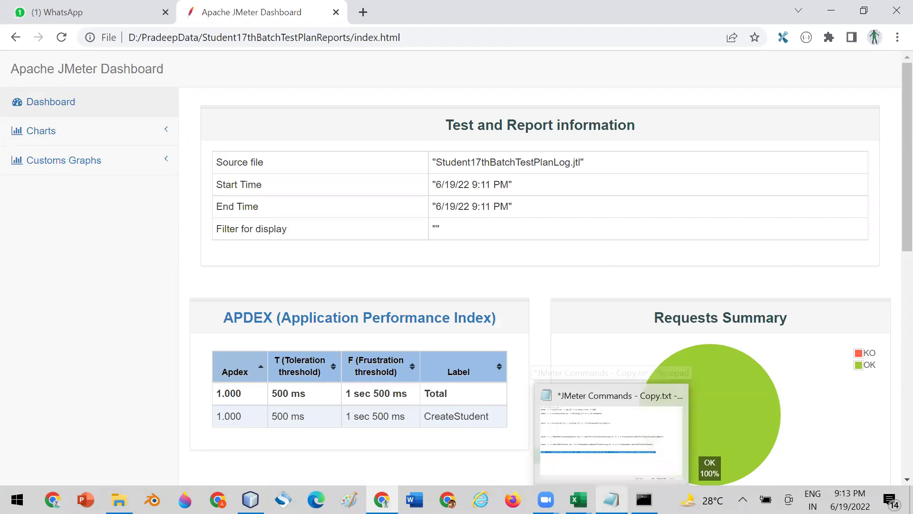
pyautogui.hotkey('alt', 'Tab')
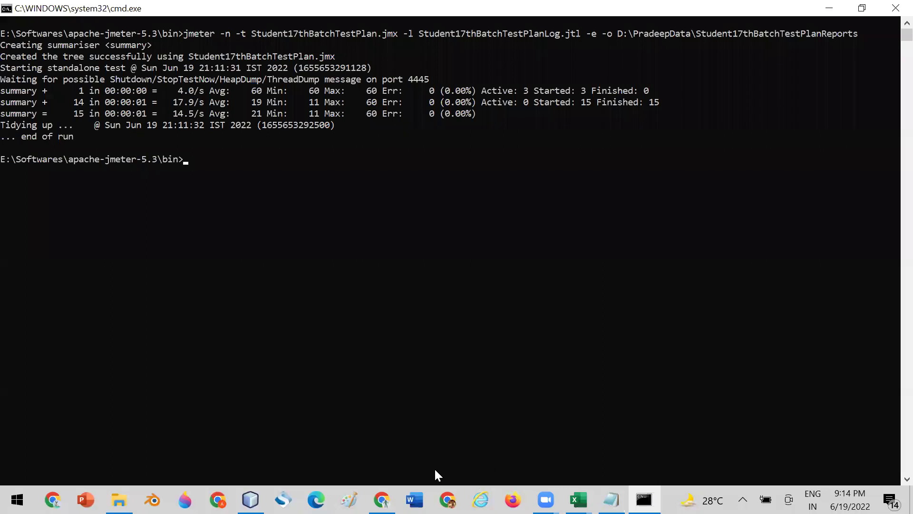
pyautogui.click(381, 499)
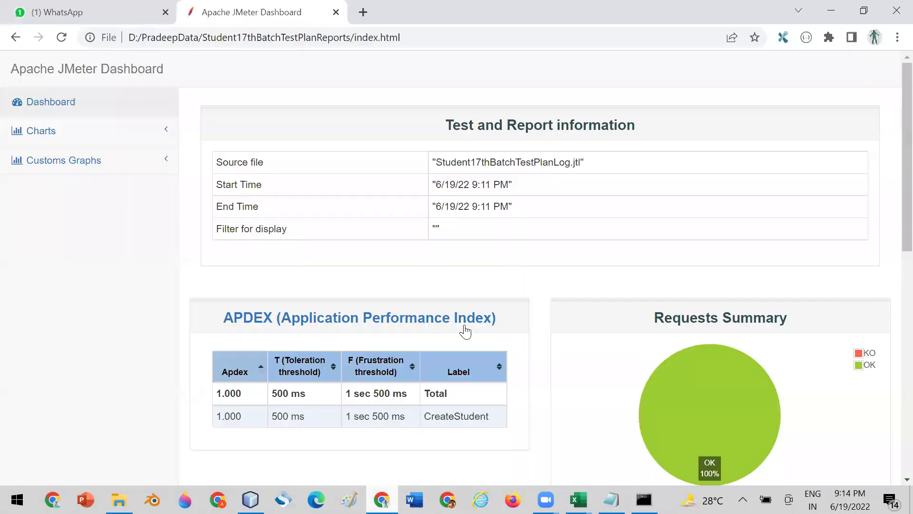
# Step: Reopen the report's Over Time charts, examine the Response Times Over Time graph, and switch to the Command Prompt run output
pyautogui.click(51, 138)
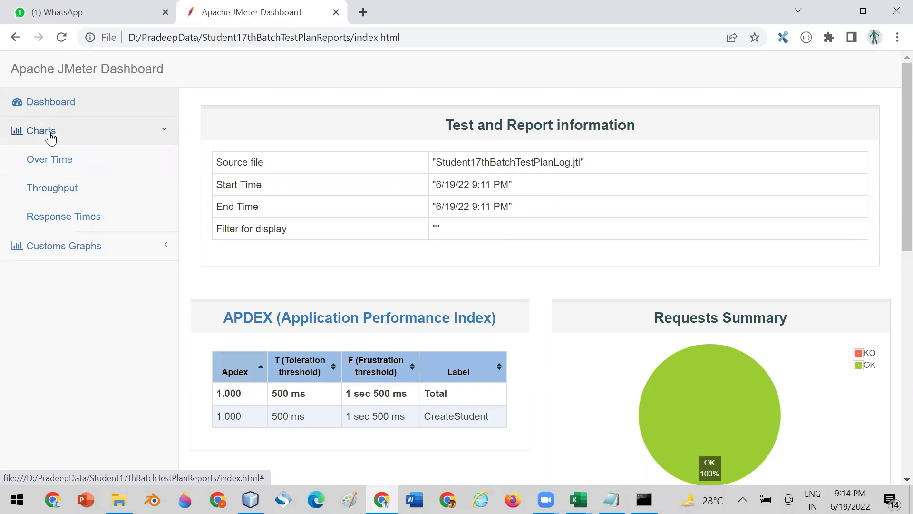
pyautogui.click(47, 167)
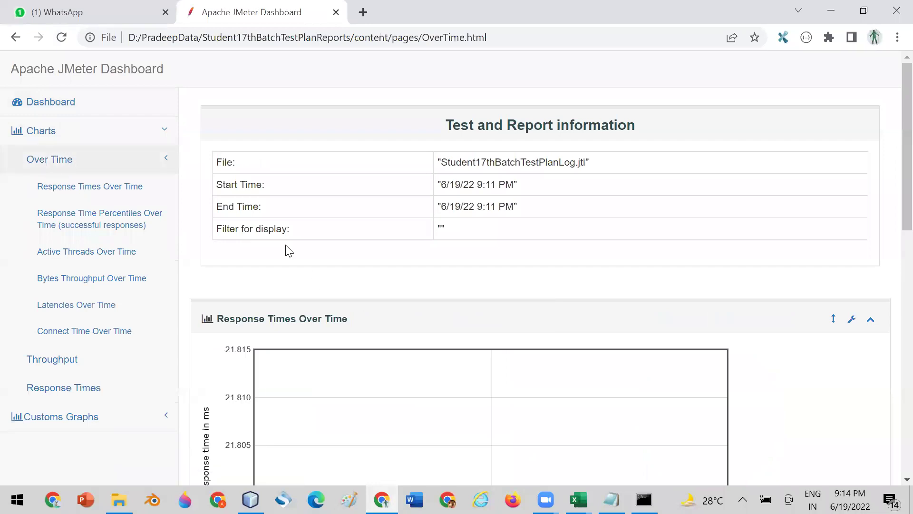
pyautogui.scroll(-4, 289, 251)
pyautogui.scroll(-2, 286, 250)
pyautogui.scroll(2, 288, 249)
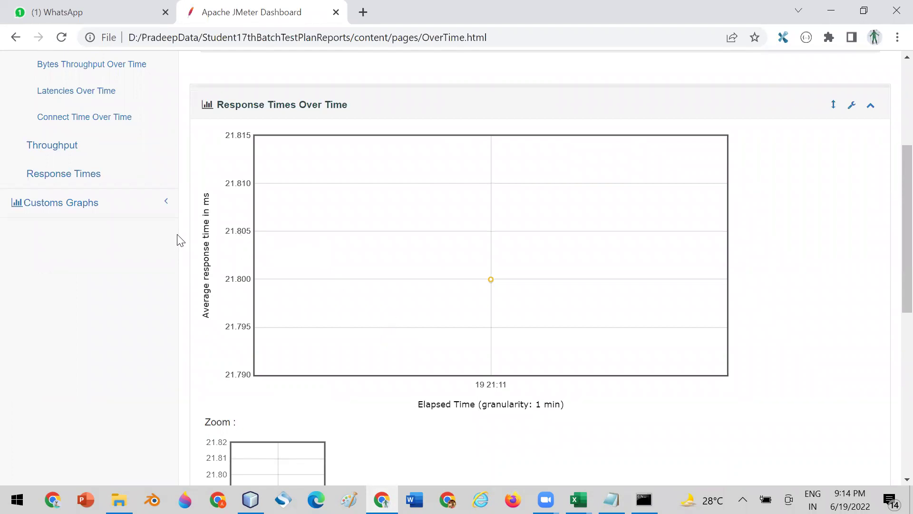
pyautogui.scroll(-1, 543, 364)
pyautogui.scroll(1, 544, 362)
pyautogui.scroll(3, 498, 243)
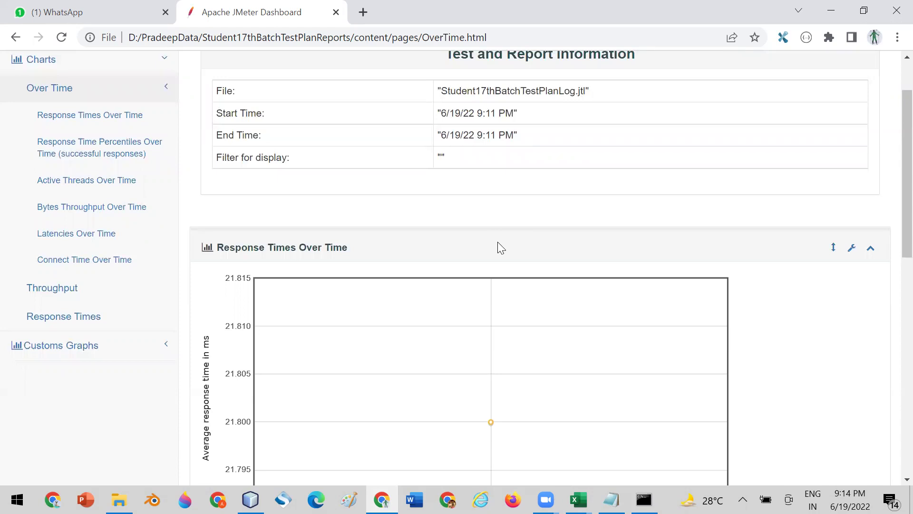
pyautogui.scroll(2, 497, 243)
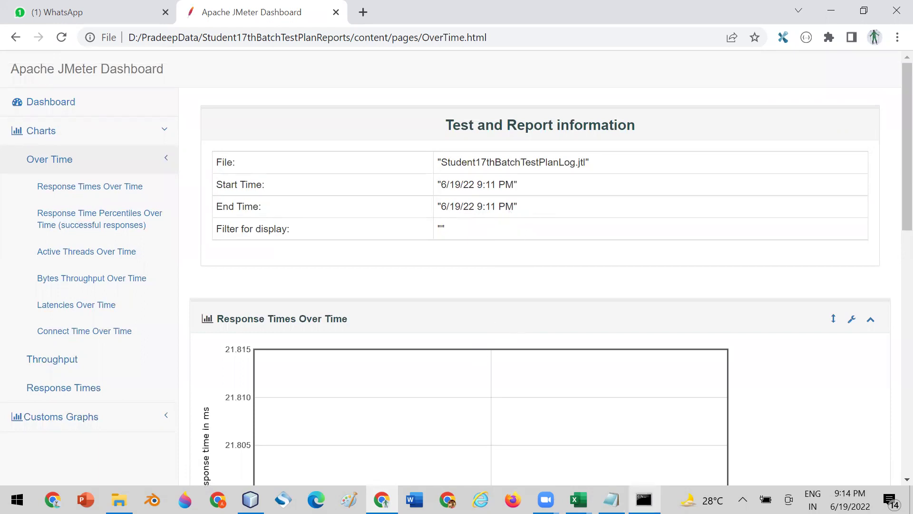
pyautogui.click(643, 499)
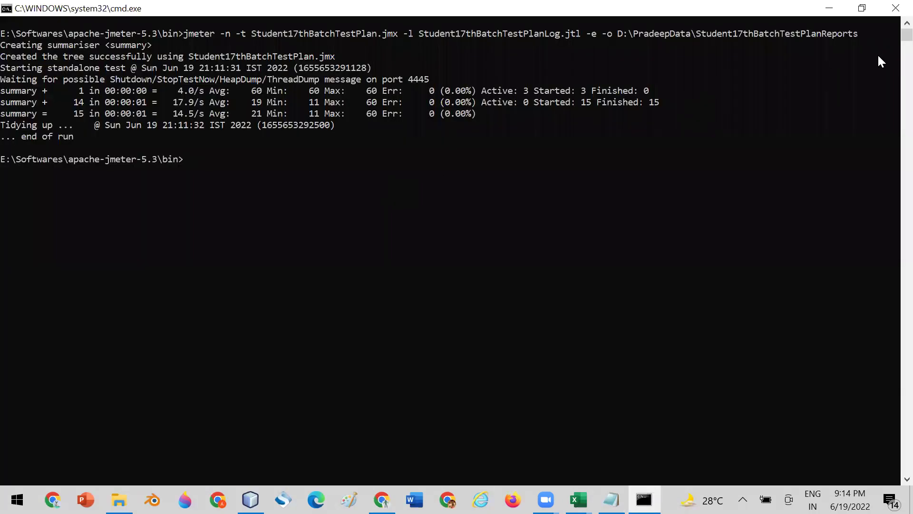